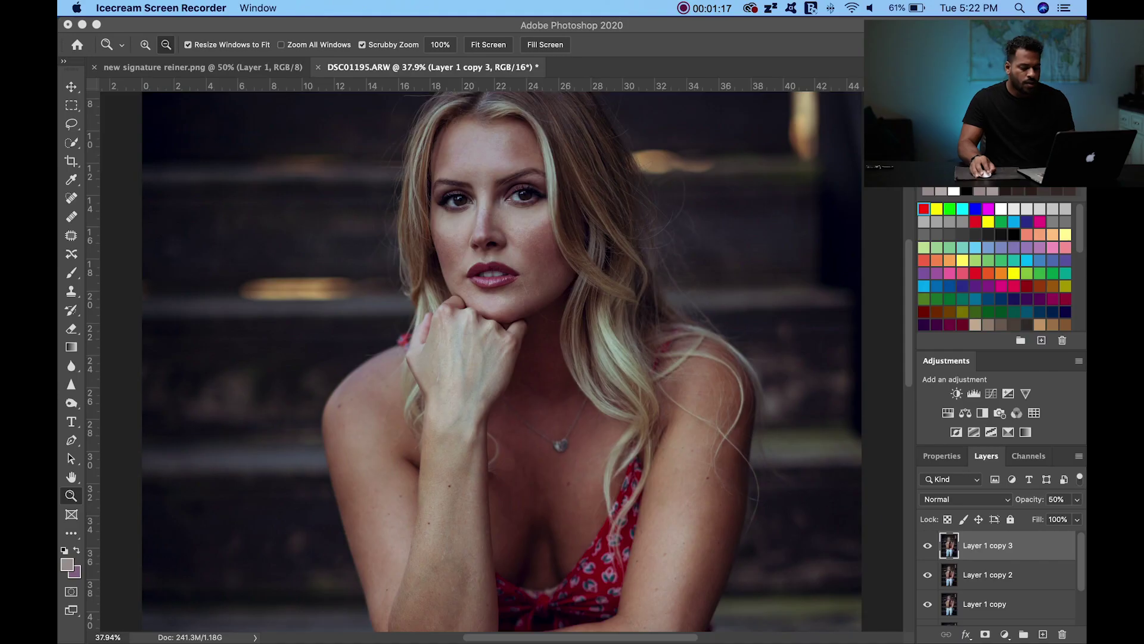
# Step: Remove the extra layers Layer 1 copy 3 and Layer 1 copy 2
pyautogui.click(999, 548)
pyautogui.press('super+j')
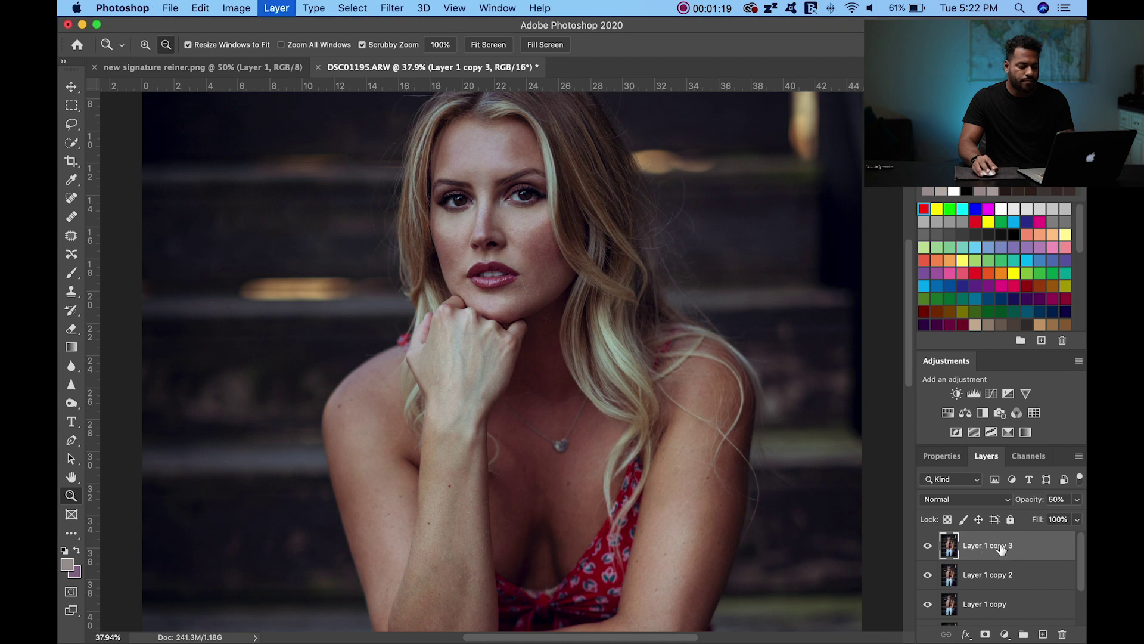
pyautogui.press('super+z')
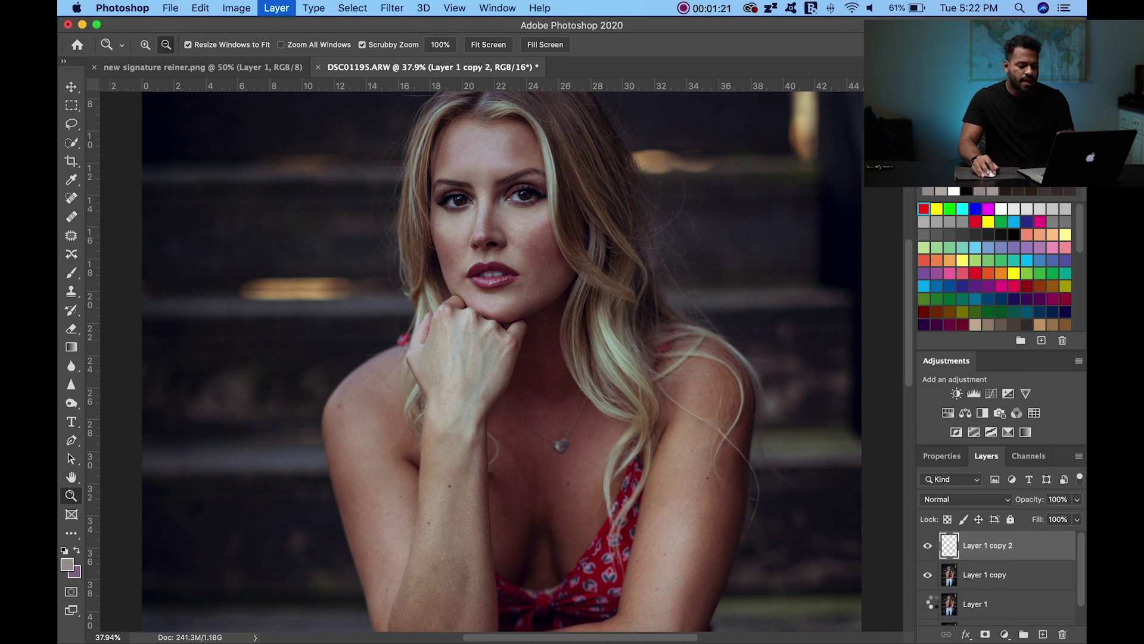
pyautogui.press('super+z')
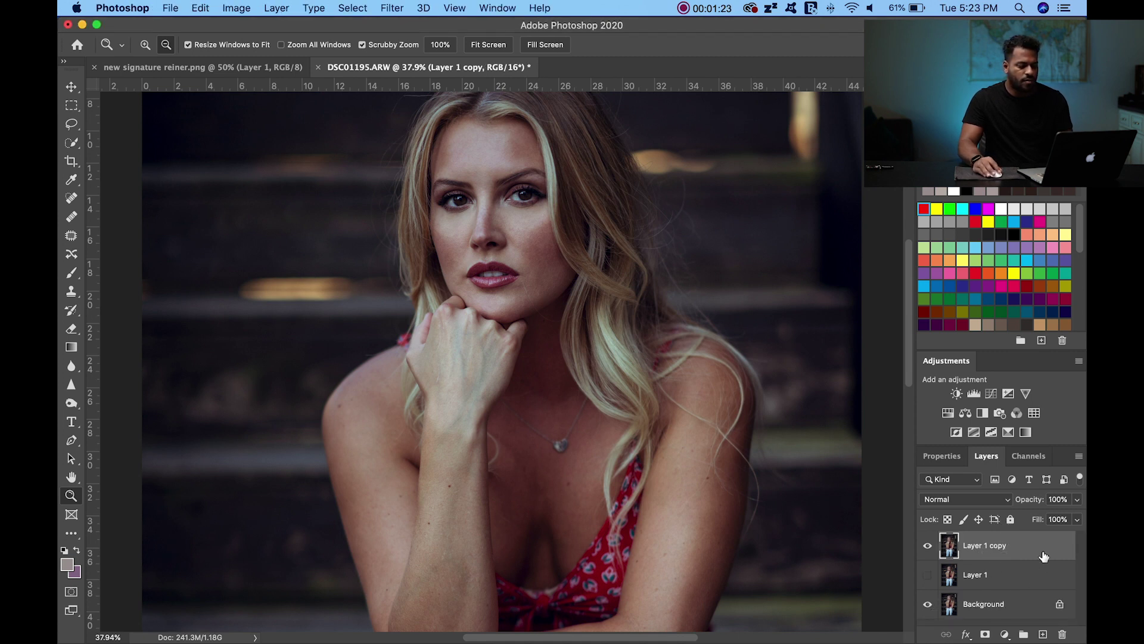
# Step: Zoom in to frame the face and duplicate Layer 1 copy into a fresh Layer 1 copy 2
pyautogui.moveTo(487, 179); pyautogui.dragTo(526, 173)
pyautogui.moveTo(572, 274); pyautogui.dragTo(546, 340)
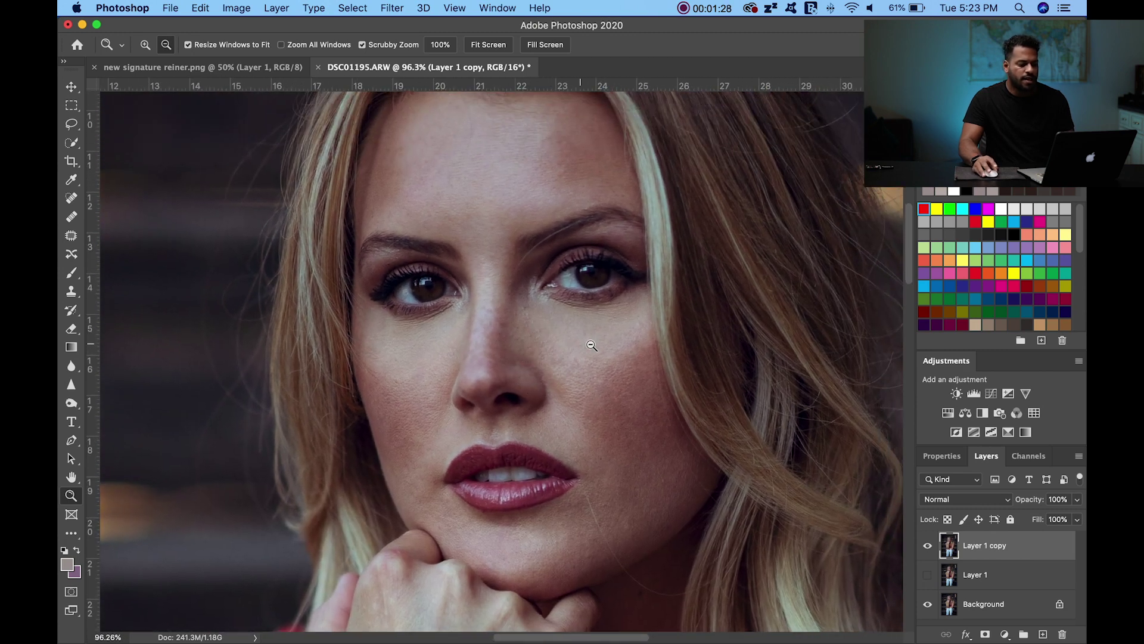
pyautogui.moveTo(646, 370); pyautogui.dragTo(641, 374)
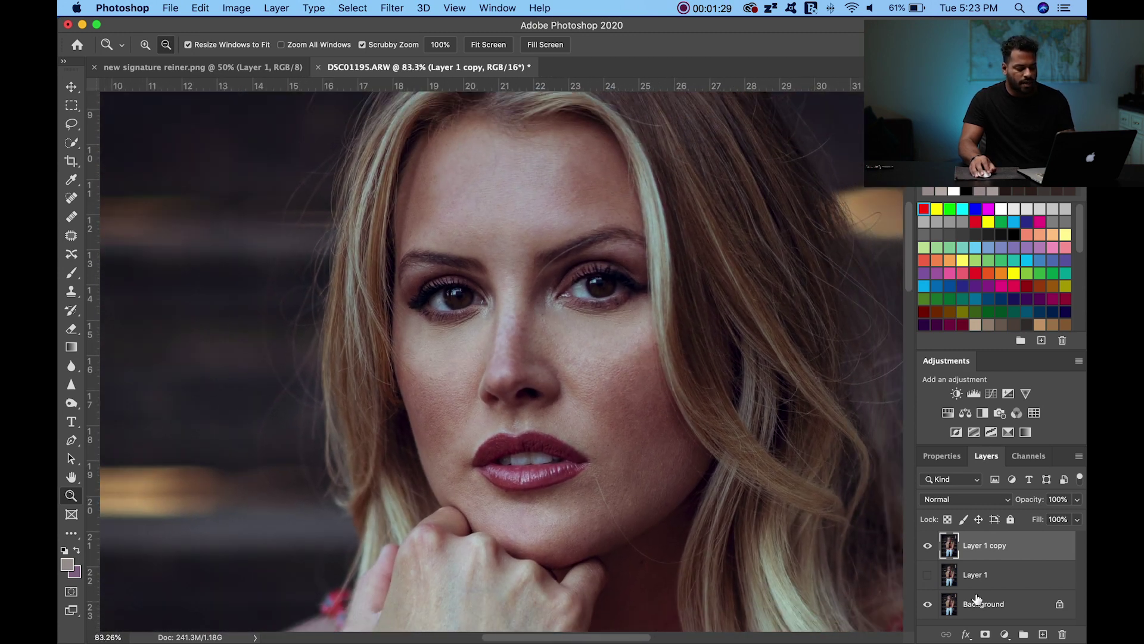
pyautogui.press('super+j')
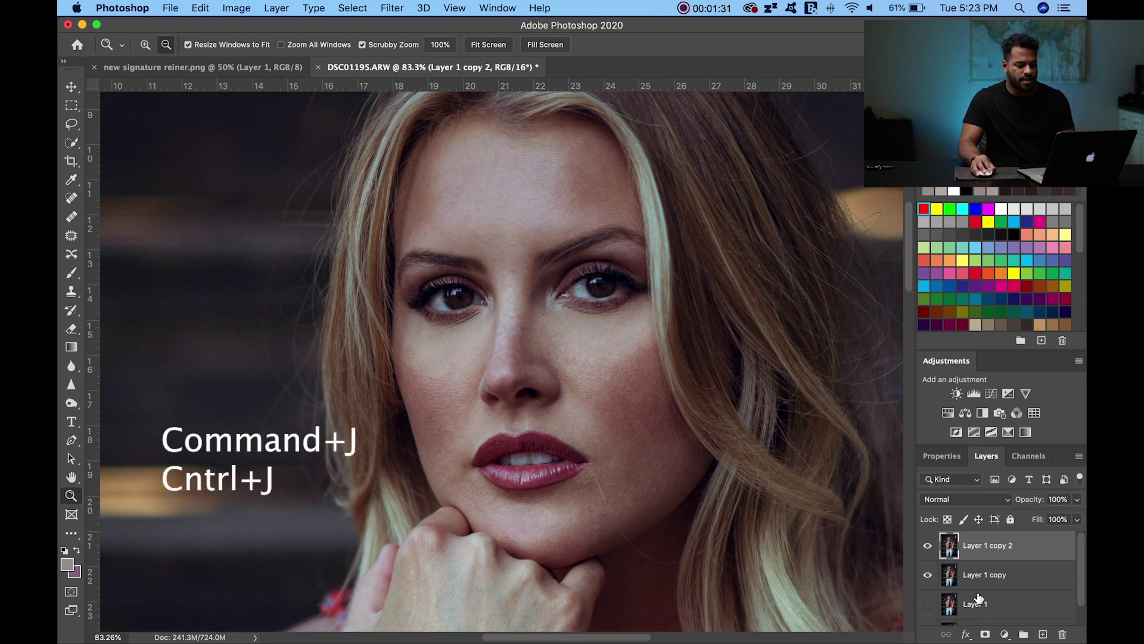
pyautogui.moveTo(514, 174); pyautogui.dragTo(498, 173)
# Step: Gaussian-blur Layer 1 copy 2, comparing radii 3.1, 14.8 and 37.4 before settling on 21.9 pixels
pyautogui.click(401, 9)
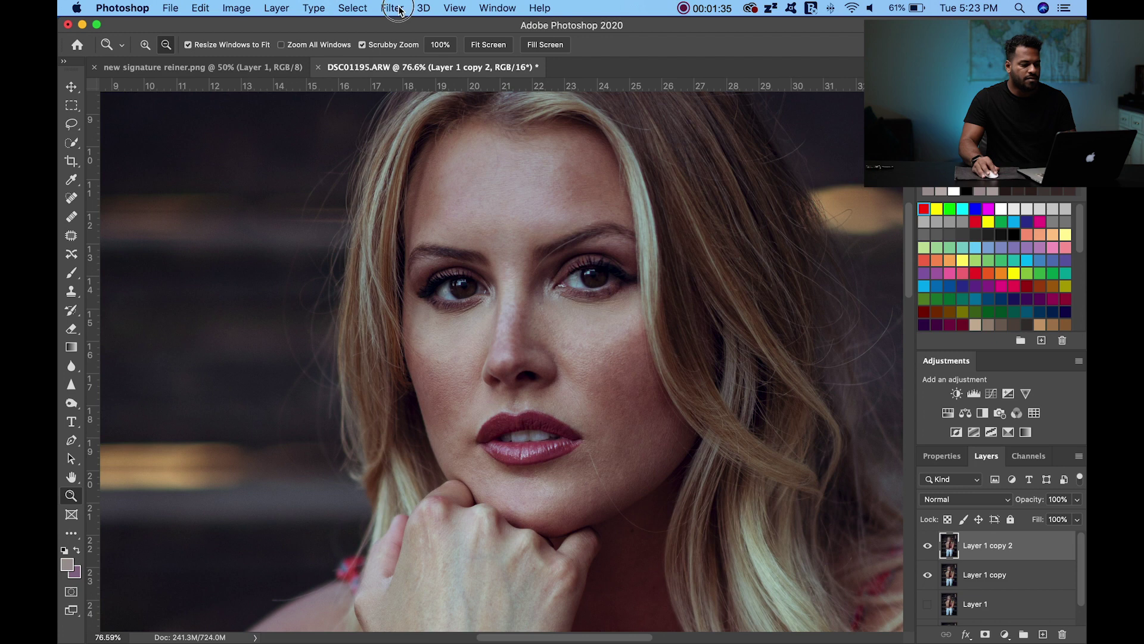
pyautogui.moveTo(457, 177)
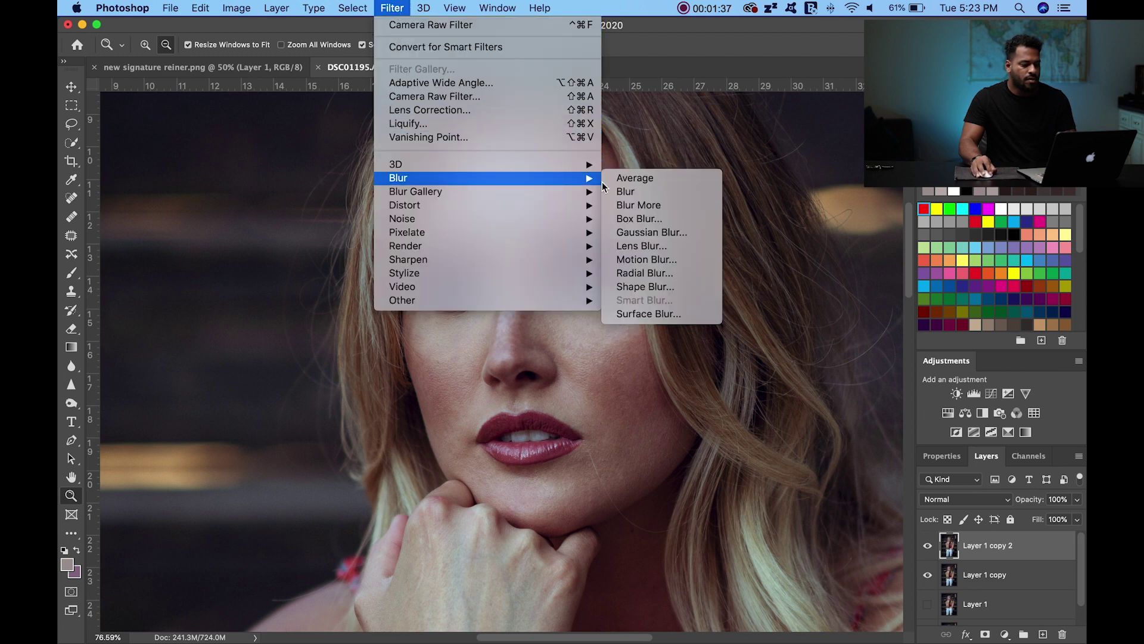
pyautogui.click(651, 233)
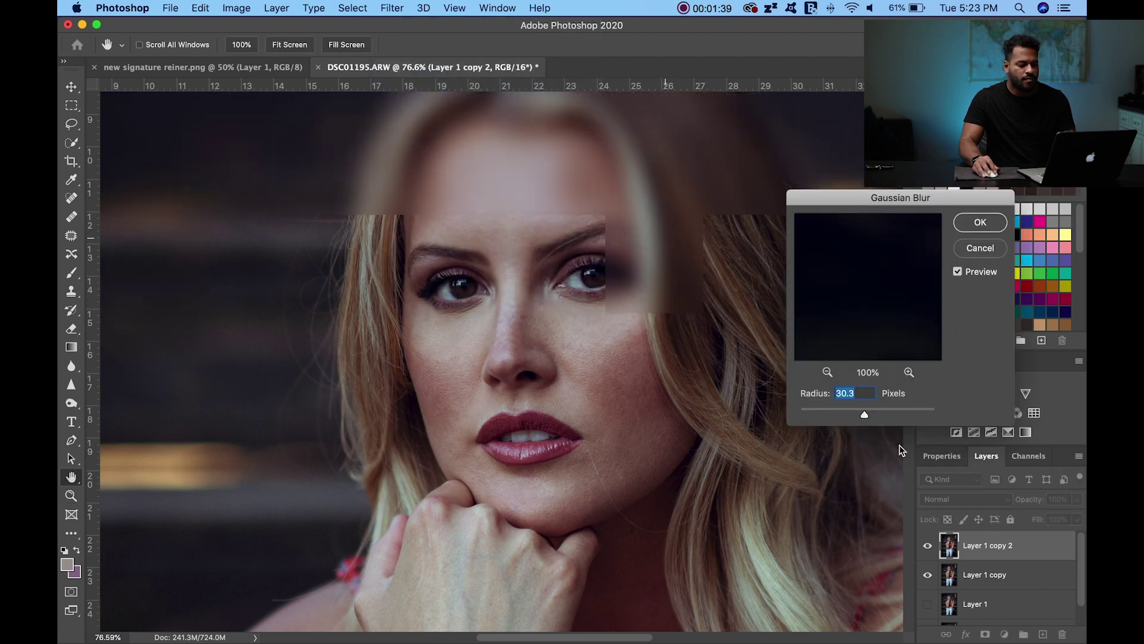
pyautogui.click(861, 416)
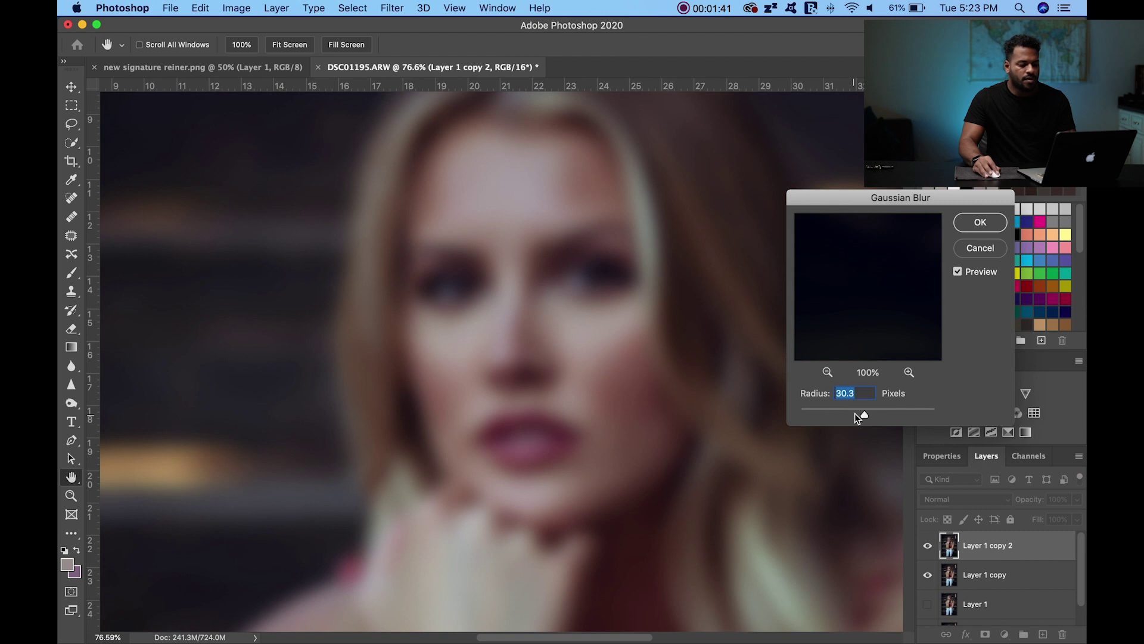
pyautogui.moveTo(857, 416); pyautogui.dragTo(774, 416)
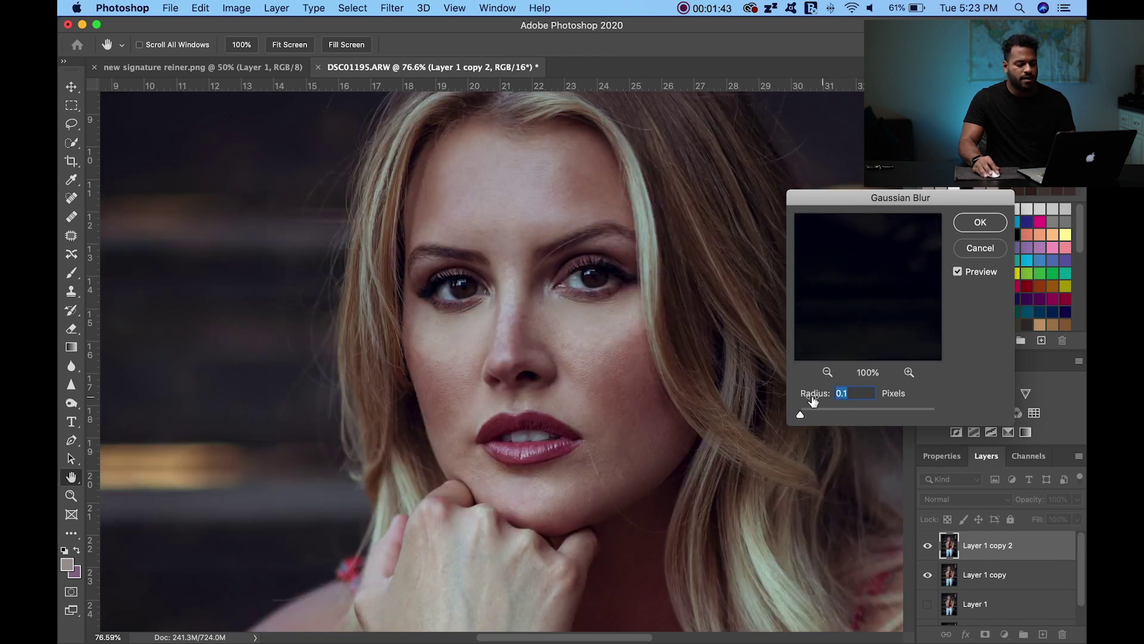
pyautogui.moveTo(800, 415); pyautogui.dragTo(881, 413)
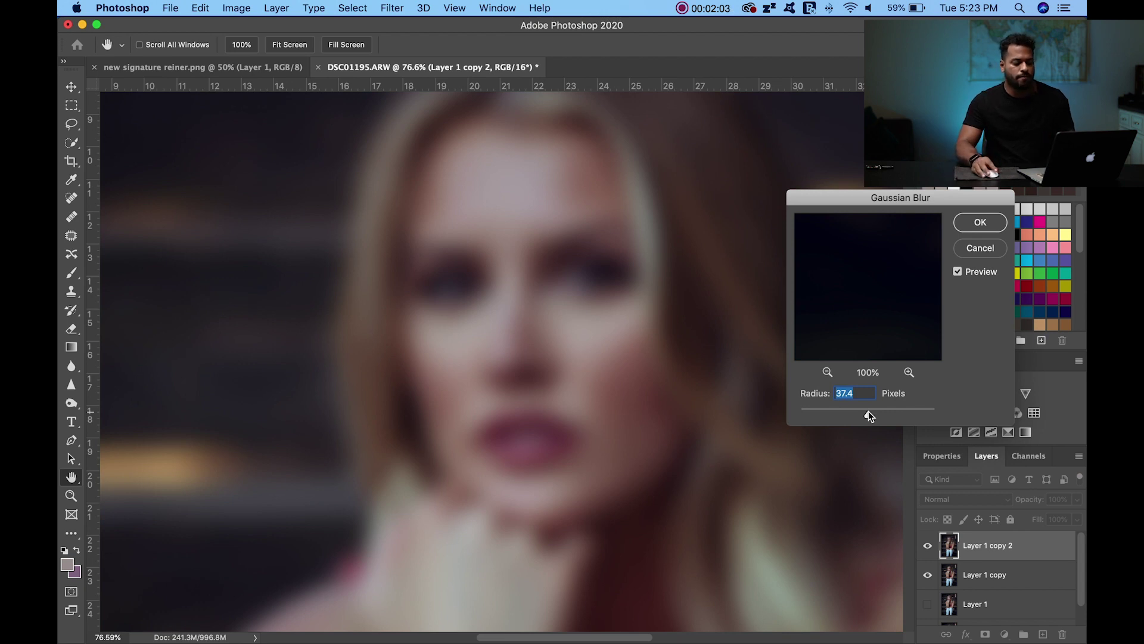
pyautogui.moveTo(870, 415); pyautogui.dragTo(857, 416)
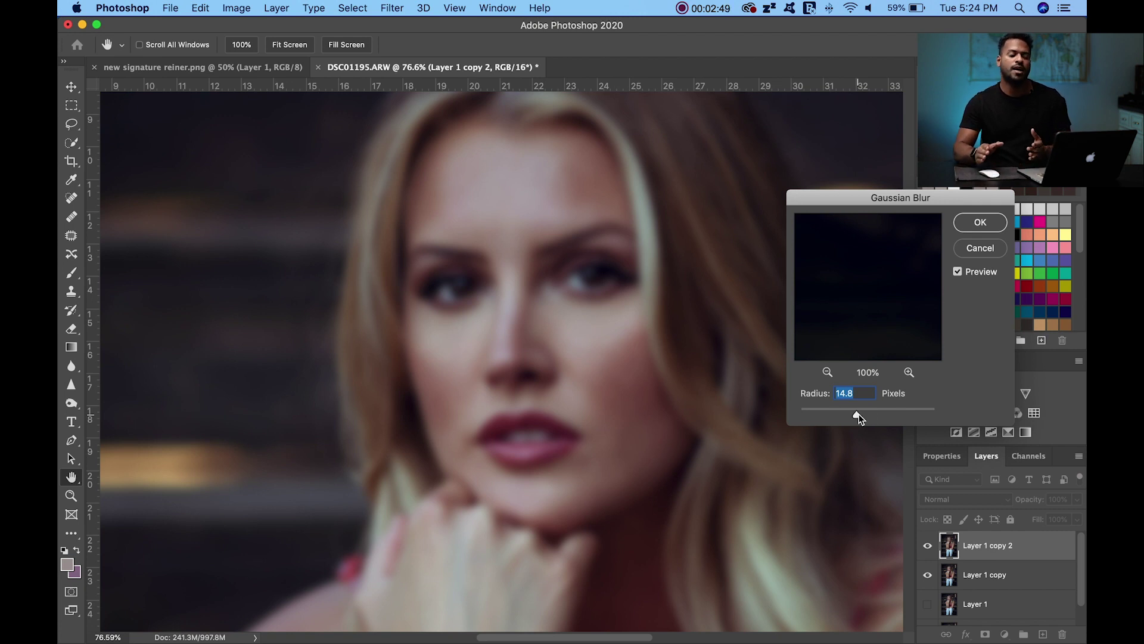
pyautogui.moveTo(859, 417); pyautogui.dragTo(869, 412)
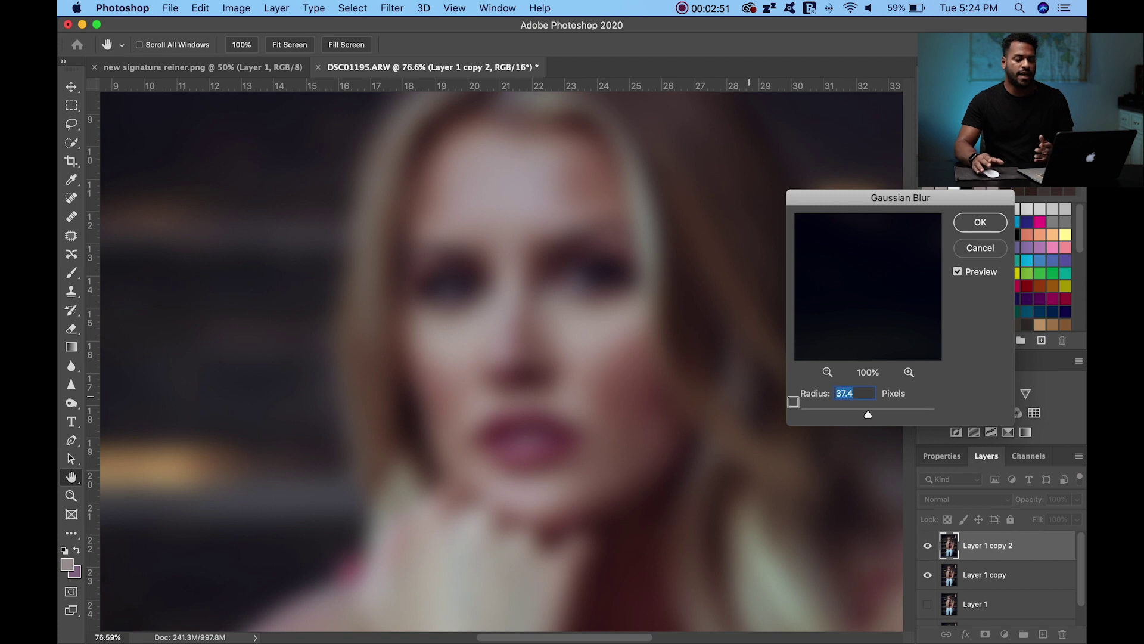
pyautogui.moveTo(867, 414); pyautogui.dragTo(859, 414)
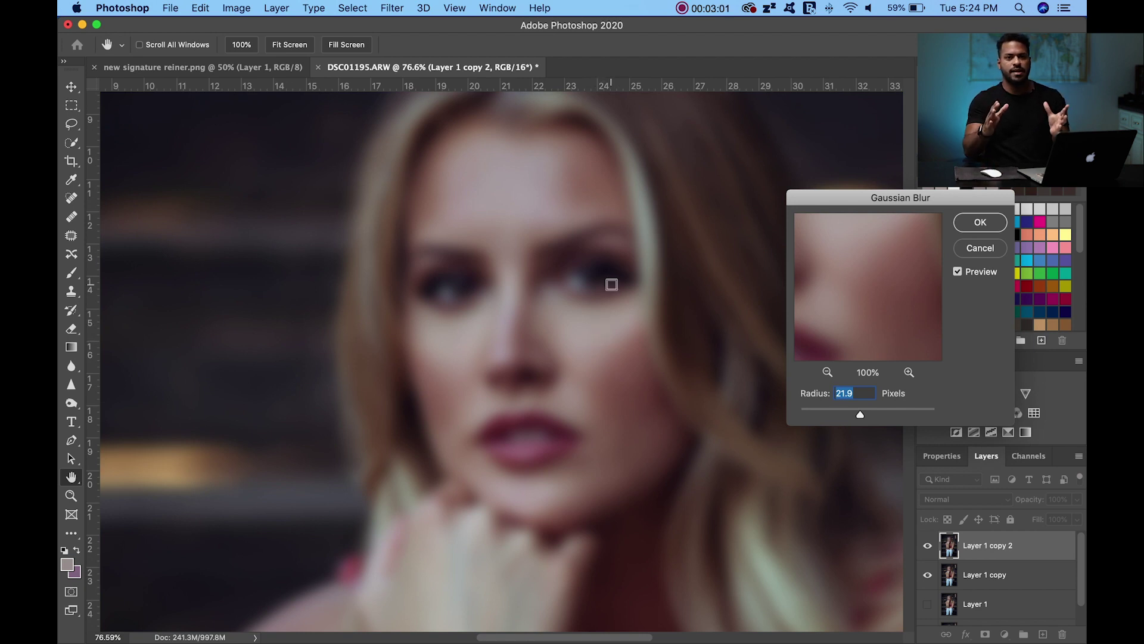
pyautogui.click(971, 230)
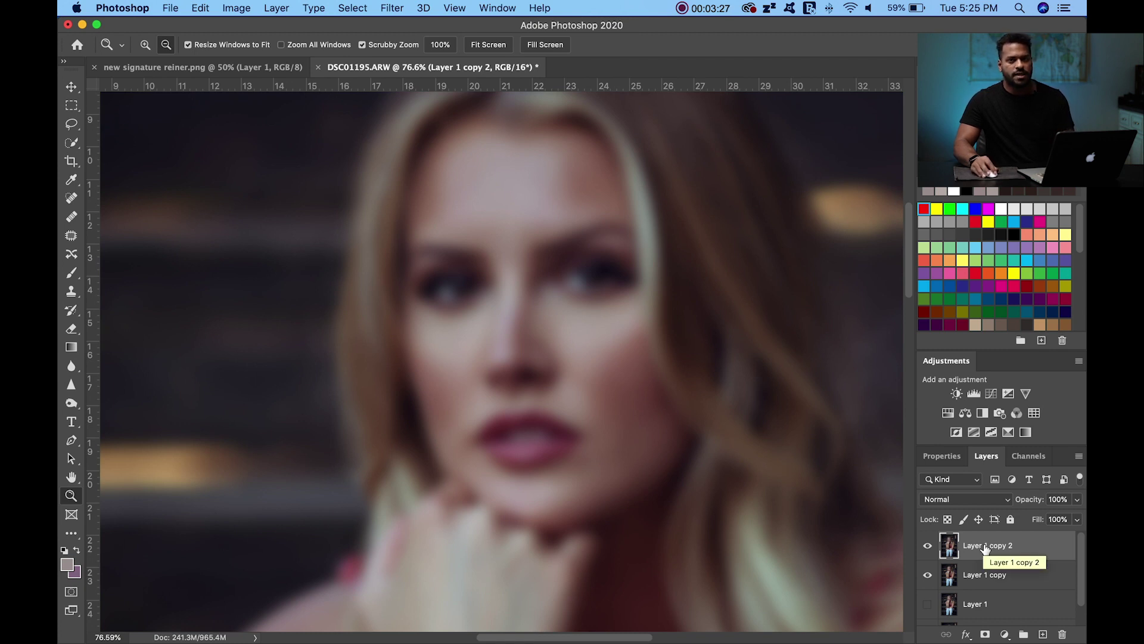
# Step: Rename the blurred layer 'tones' and move it below Layer 1 copy
pyautogui.doubleClick(984, 546)
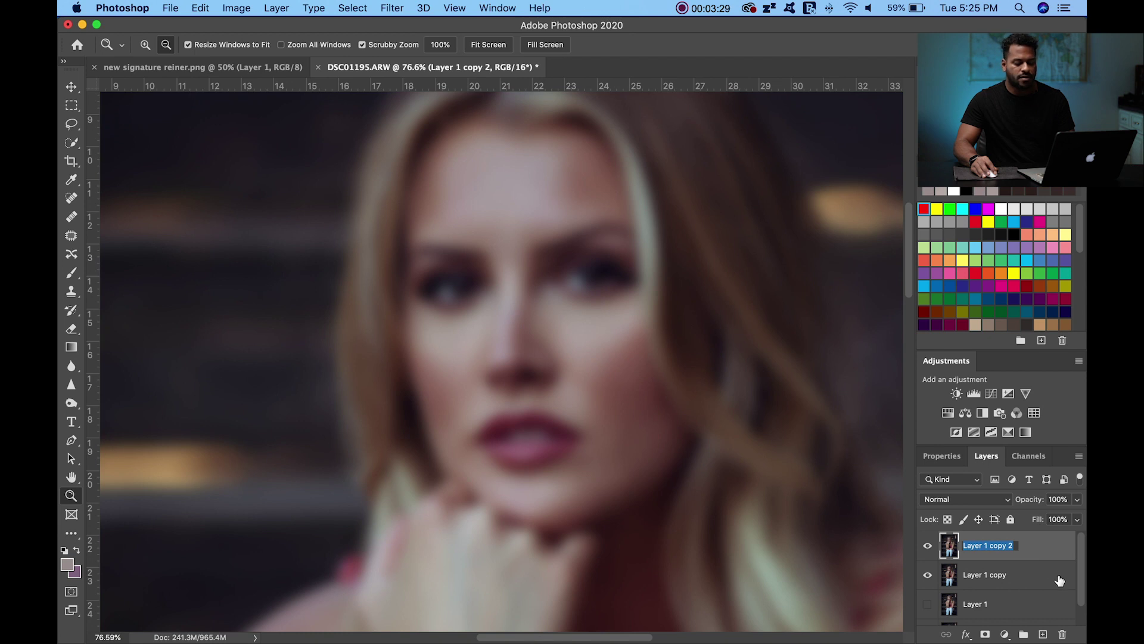
pyautogui.write('tones')
pyautogui.press('Return')
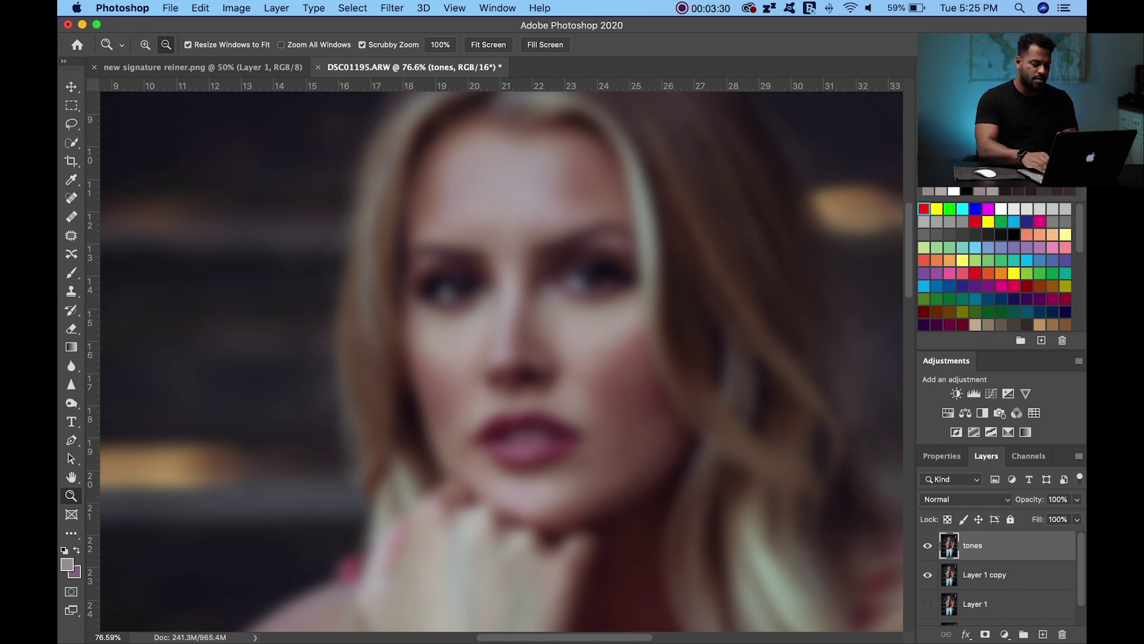
pyautogui.moveTo(999, 556); pyautogui.dragTo(1000, 588)
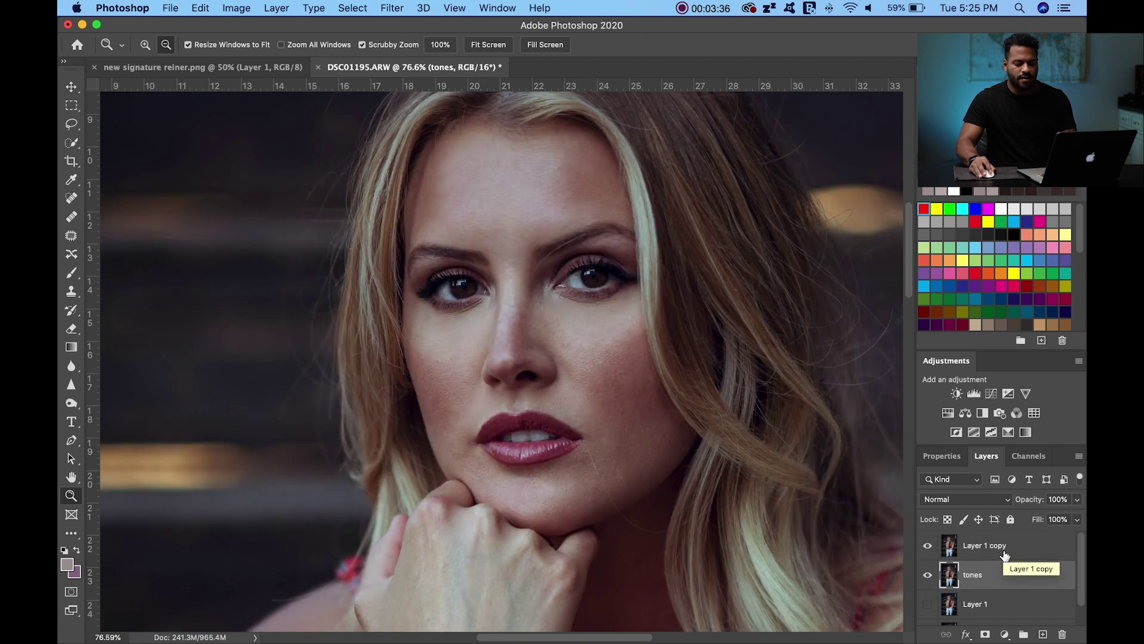
# Step: Rename Layer 1 copy to 'texture'
pyautogui.doubleClick(973, 546)
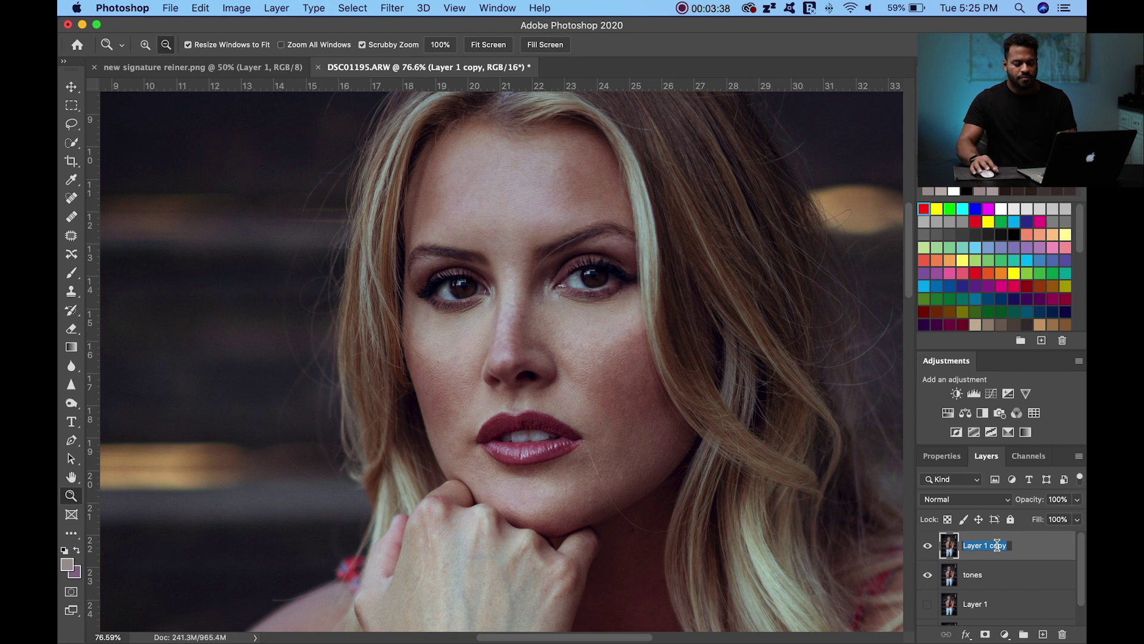
pyautogui.write('textur')
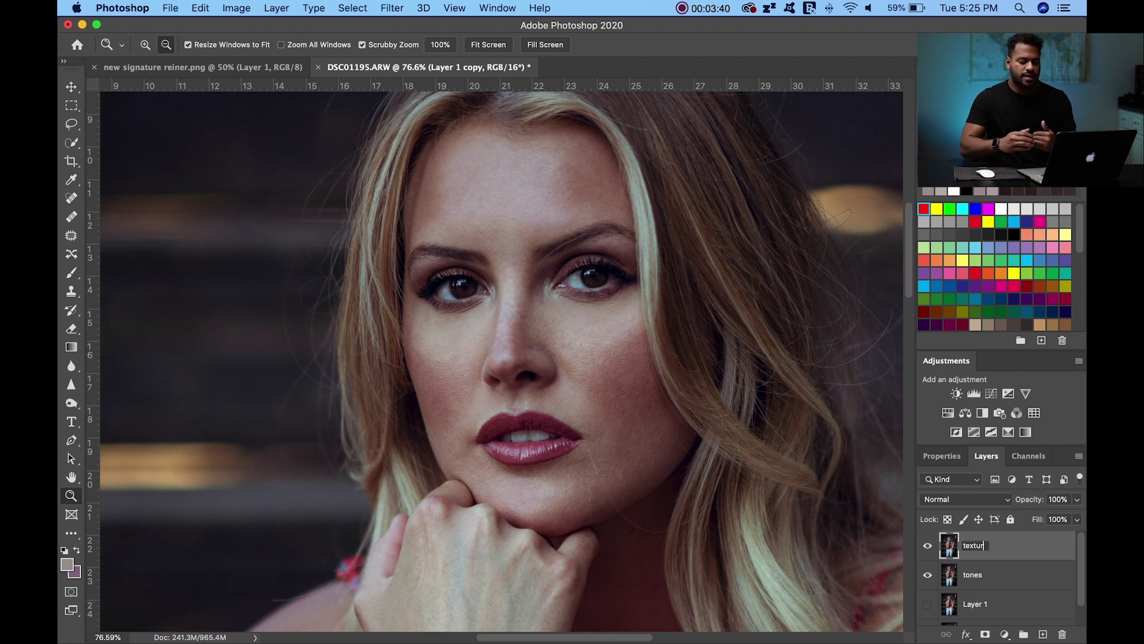
pyautogui.write('e')
pyautogui.press('Return')
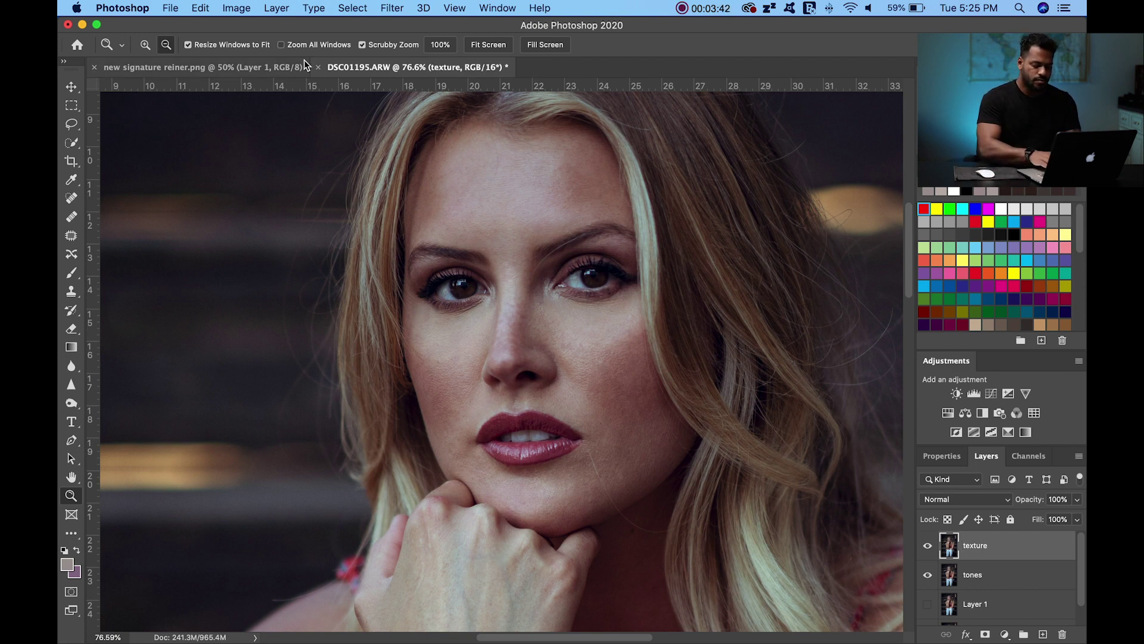
# Step: Apply Image to the texture layer from tones using Subtract blending, Scale 2, Offset 128
pyautogui.click(228, 12)
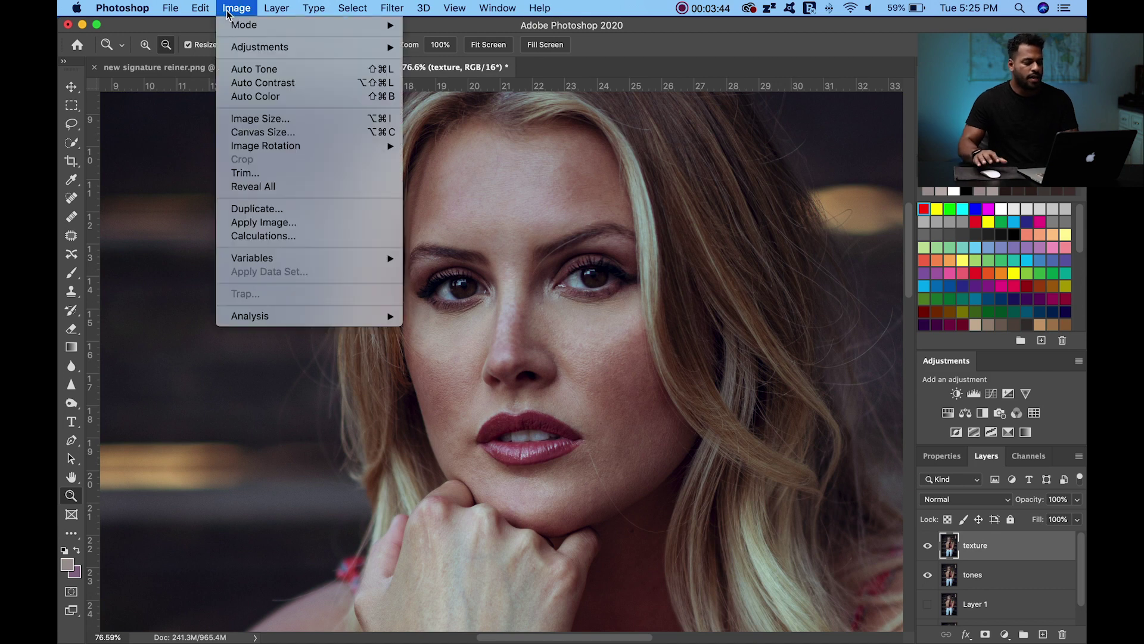
pyautogui.click(284, 223)
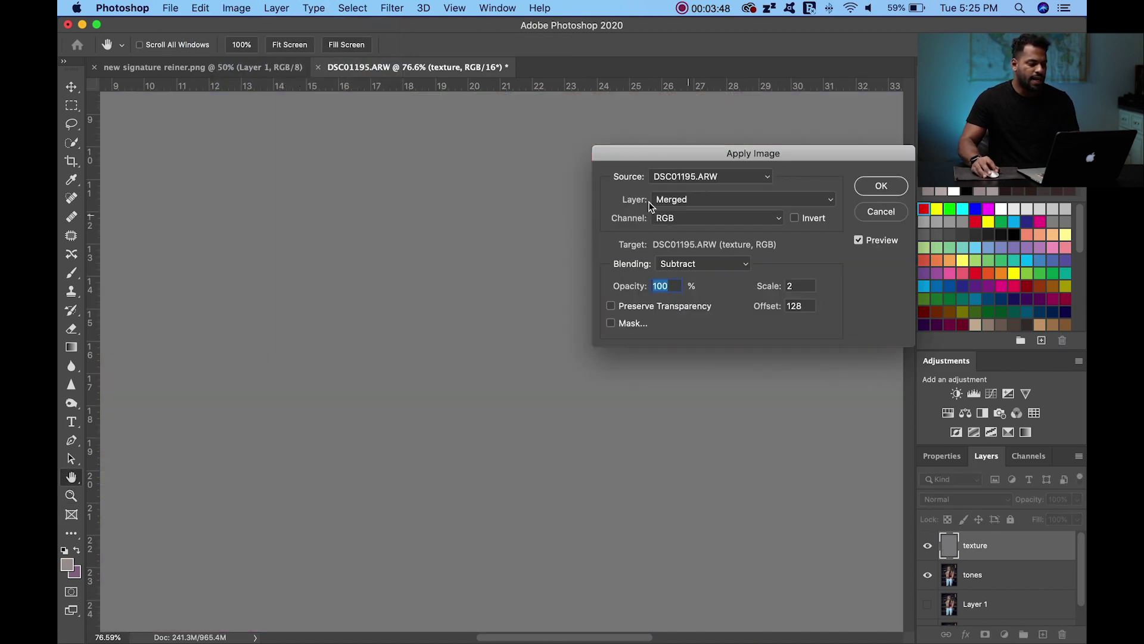
pyautogui.click(702, 205)
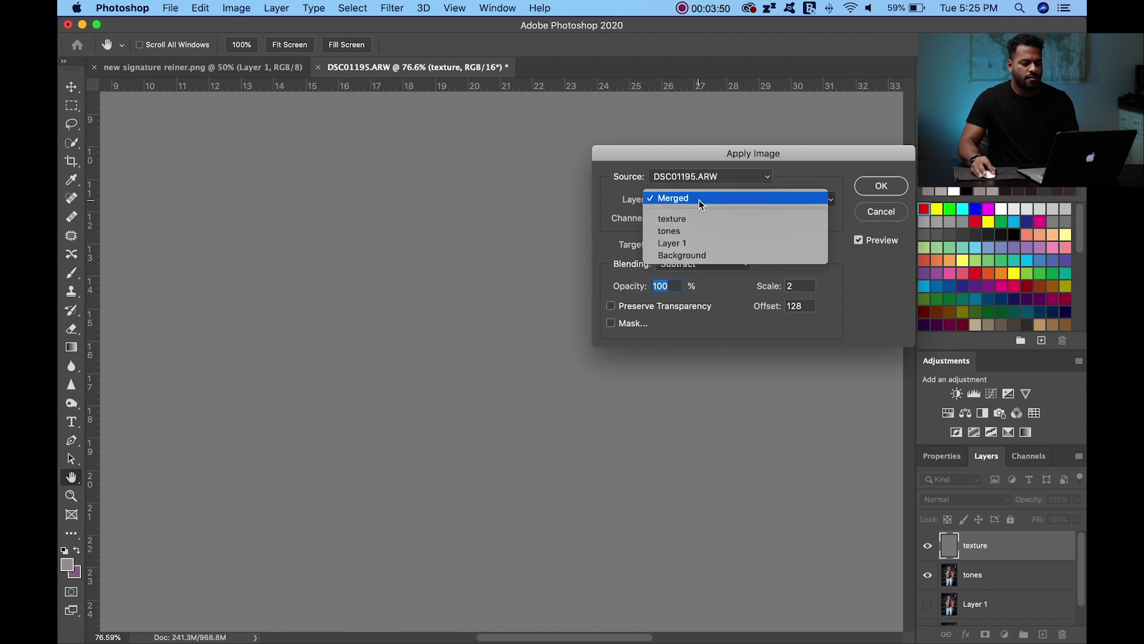
pyautogui.click(686, 231)
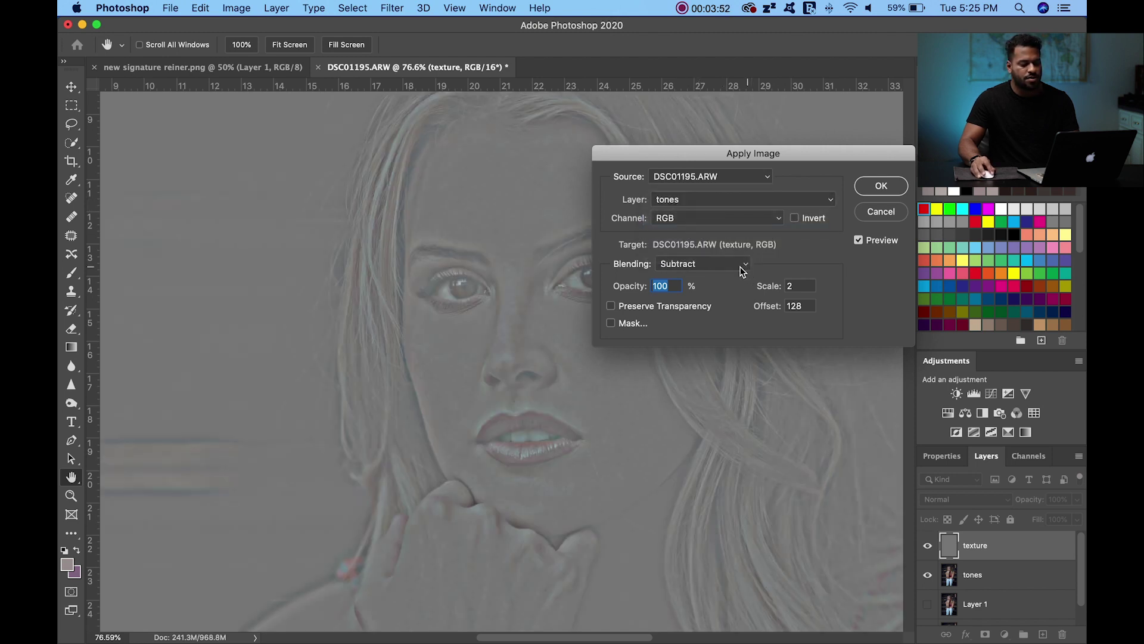
pyautogui.click(709, 269)
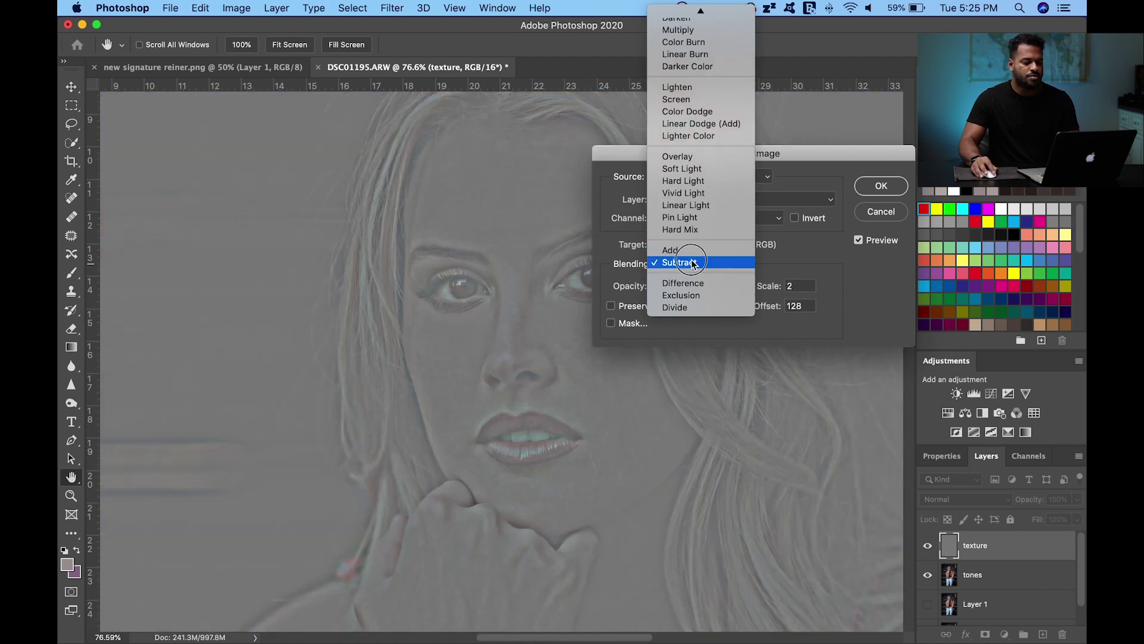
pyautogui.click(693, 264)
pyautogui.doubleClick(673, 286)
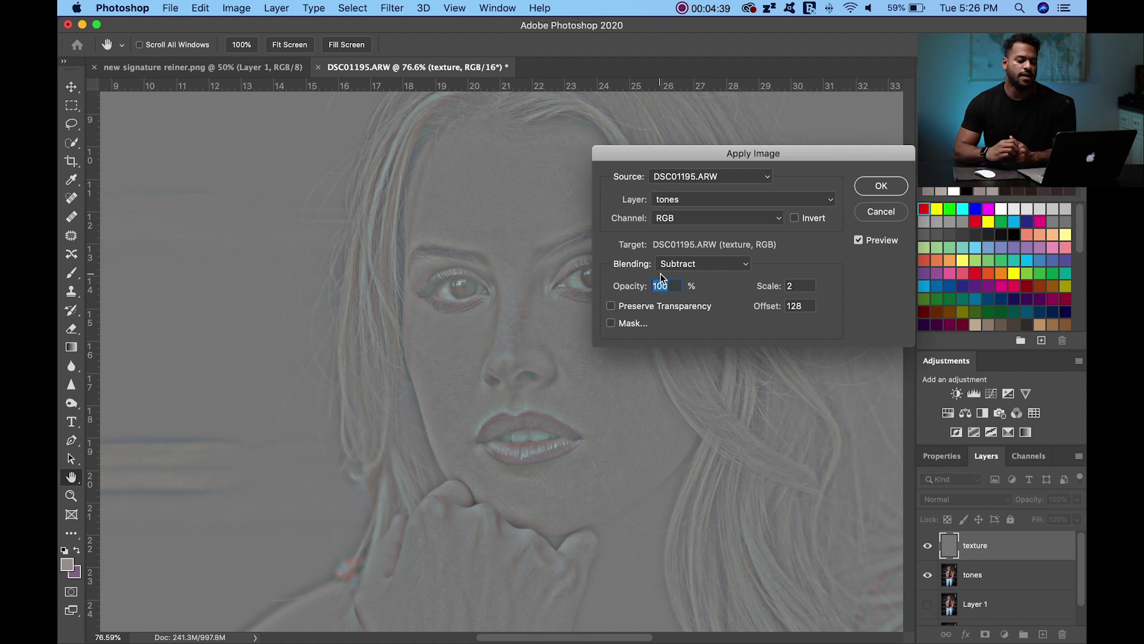
pyautogui.click(881, 187)
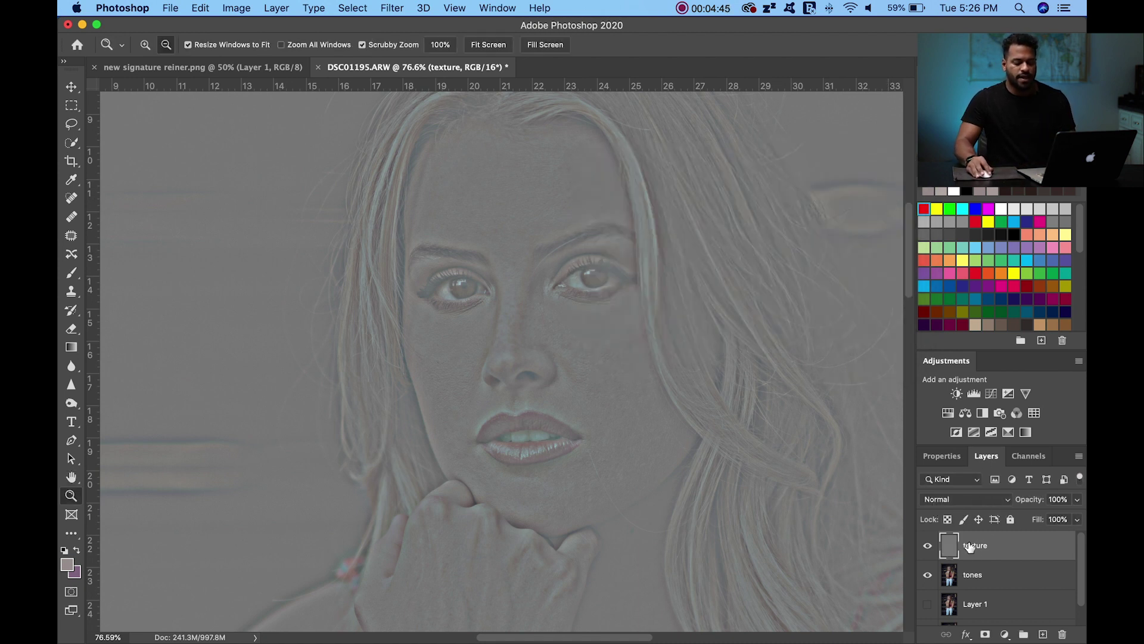
# Step: Set the texture layer's blend mode to Linear Light and check the portrait and face
pyautogui.click(960, 505)
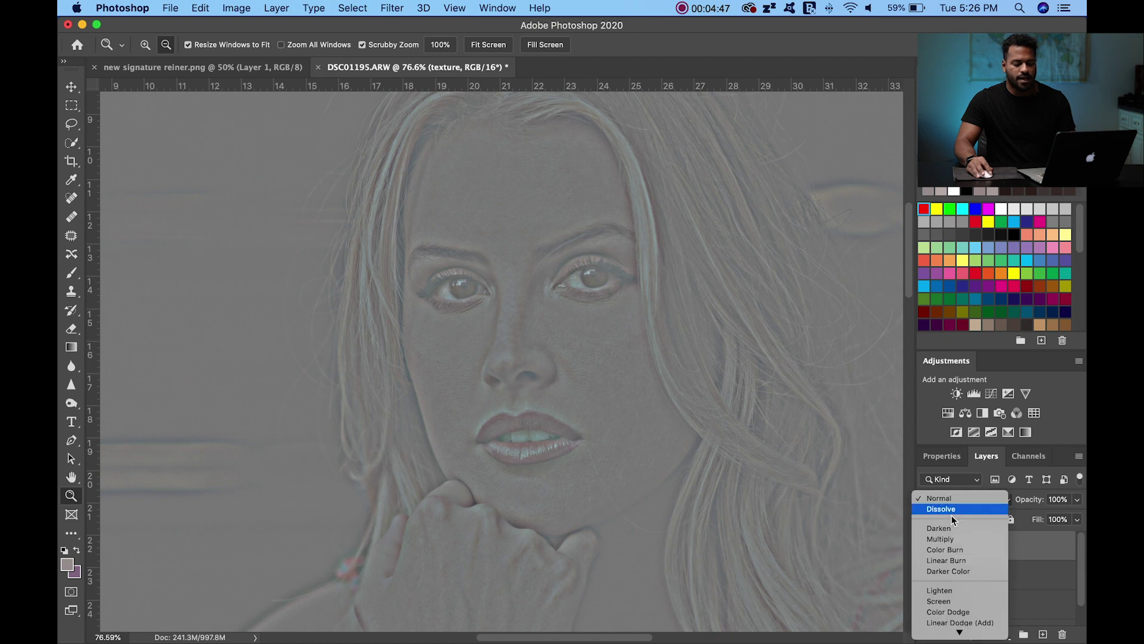
pyautogui.scroll(-3, 953, 518)
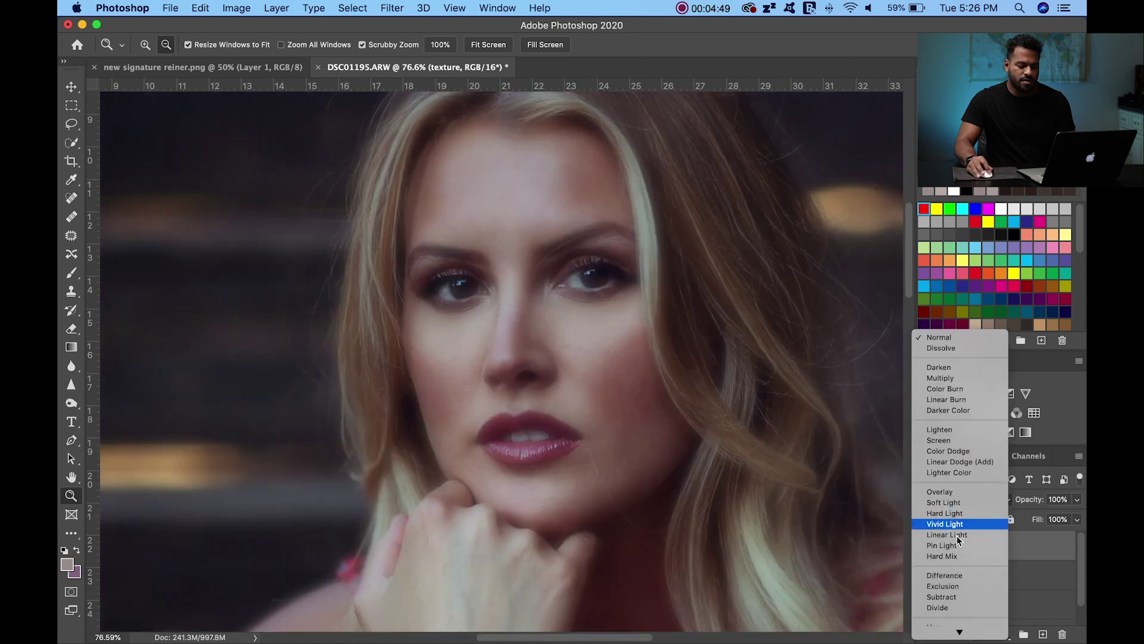
pyautogui.click(957, 535)
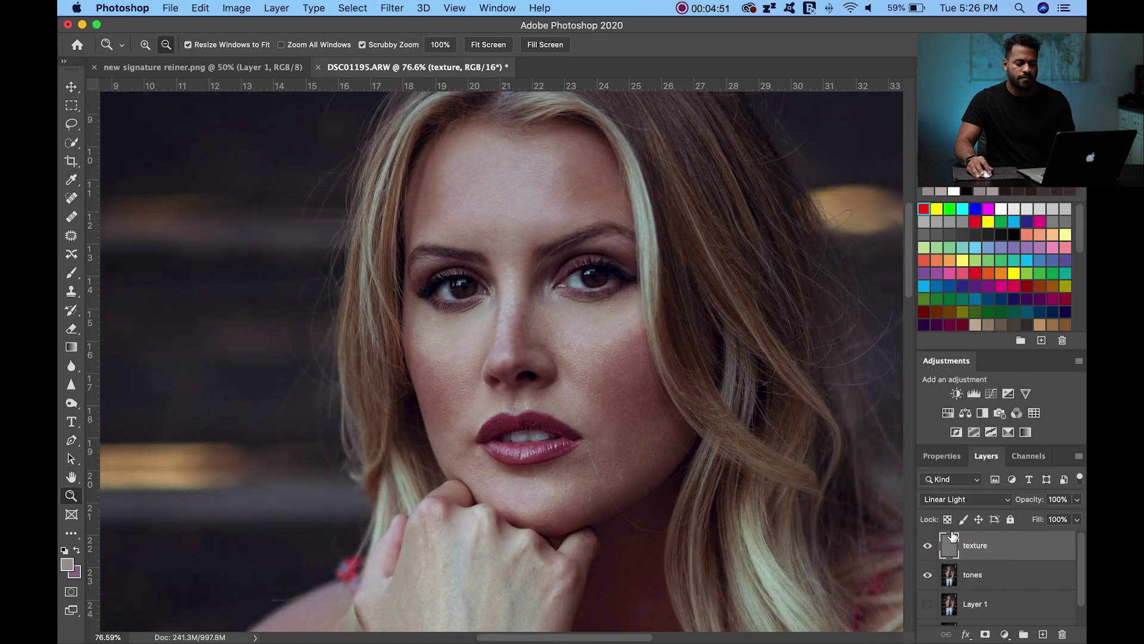
pyautogui.moveTo(593, 312); pyautogui.dragTo(560, 322)
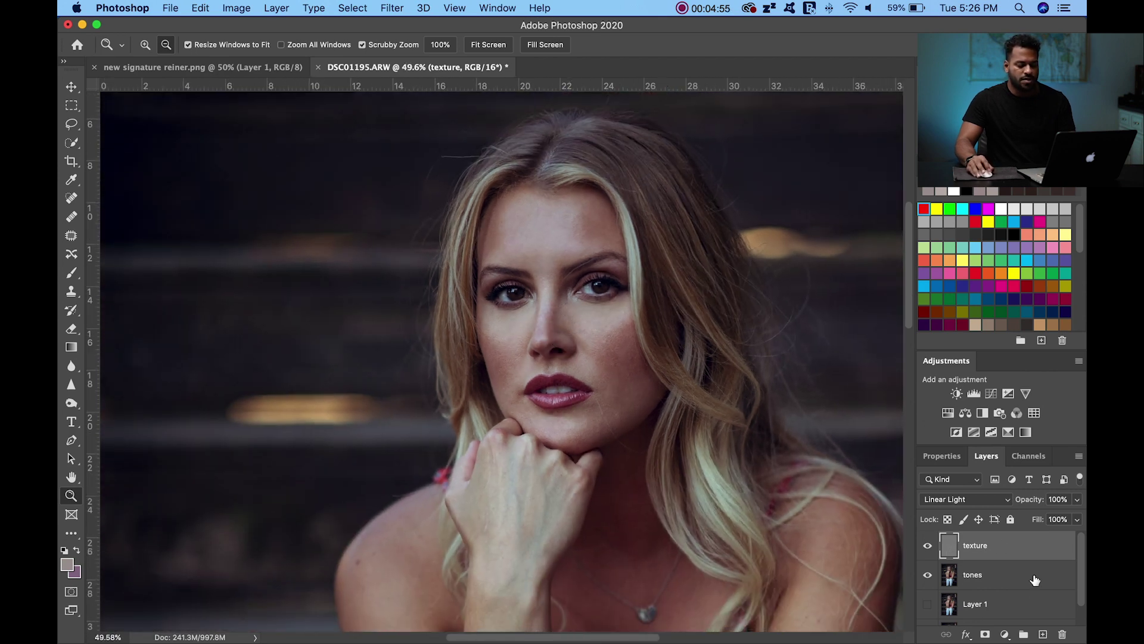
pyautogui.scroll(-2, 1034, 580)
pyautogui.scroll(2, 984, 577)
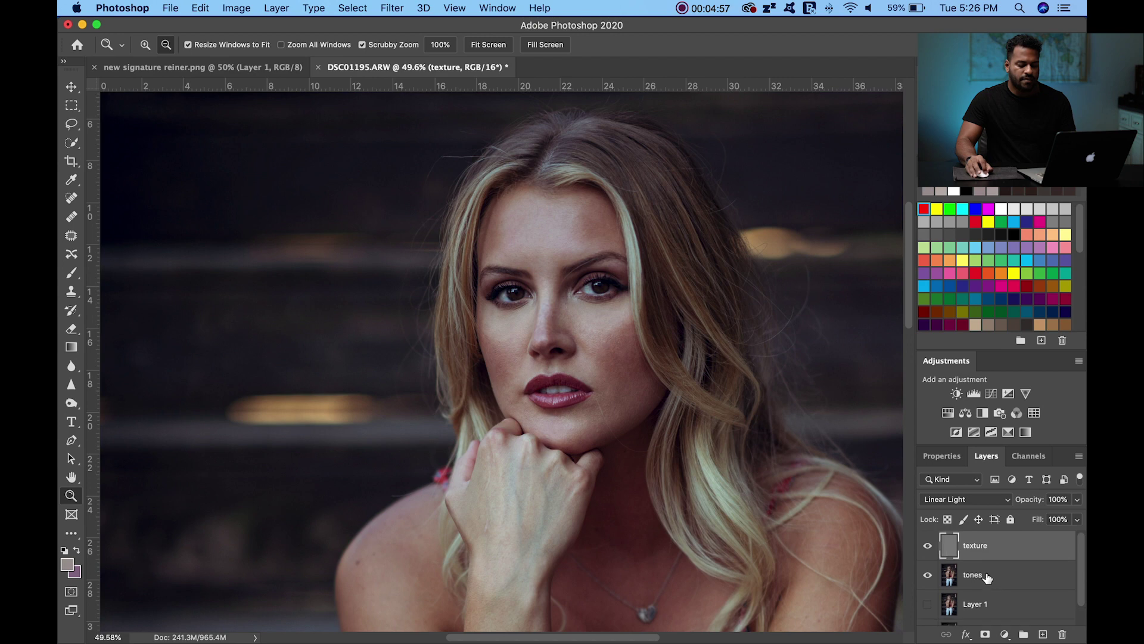
pyautogui.click(587, 353)
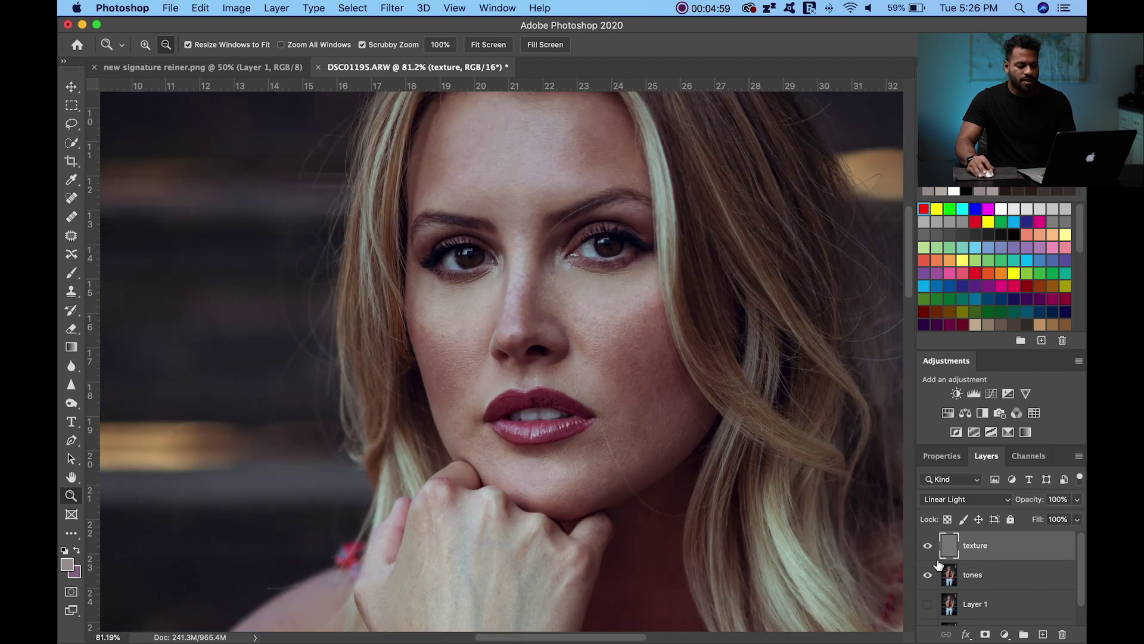
pyautogui.press('super+f')
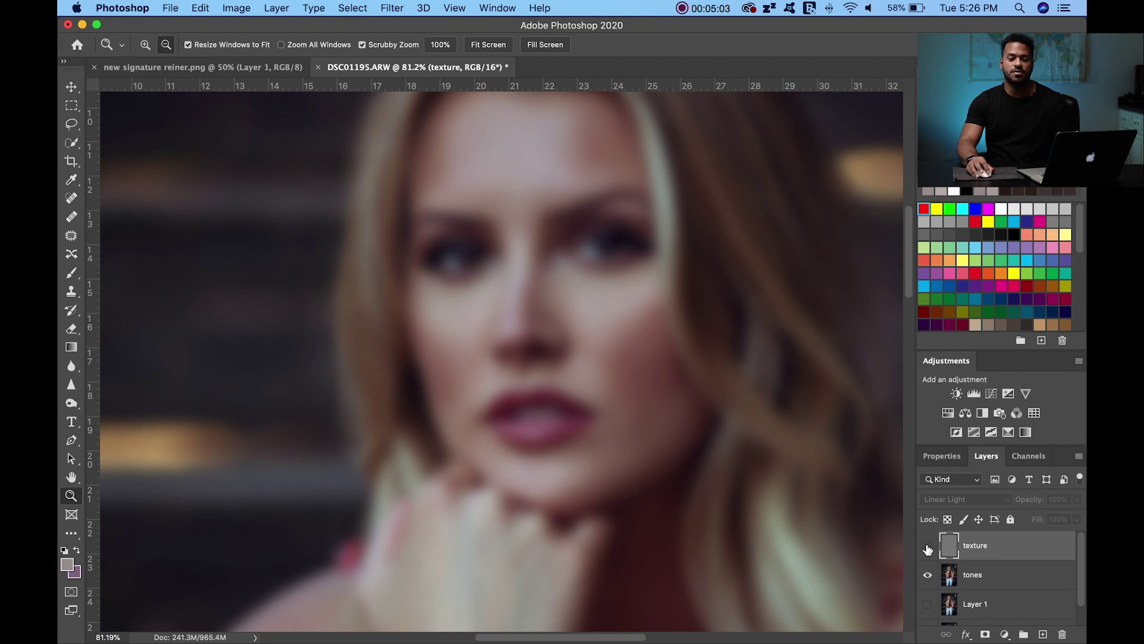
pyautogui.click(928, 545)
pyautogui.click(928, 575)
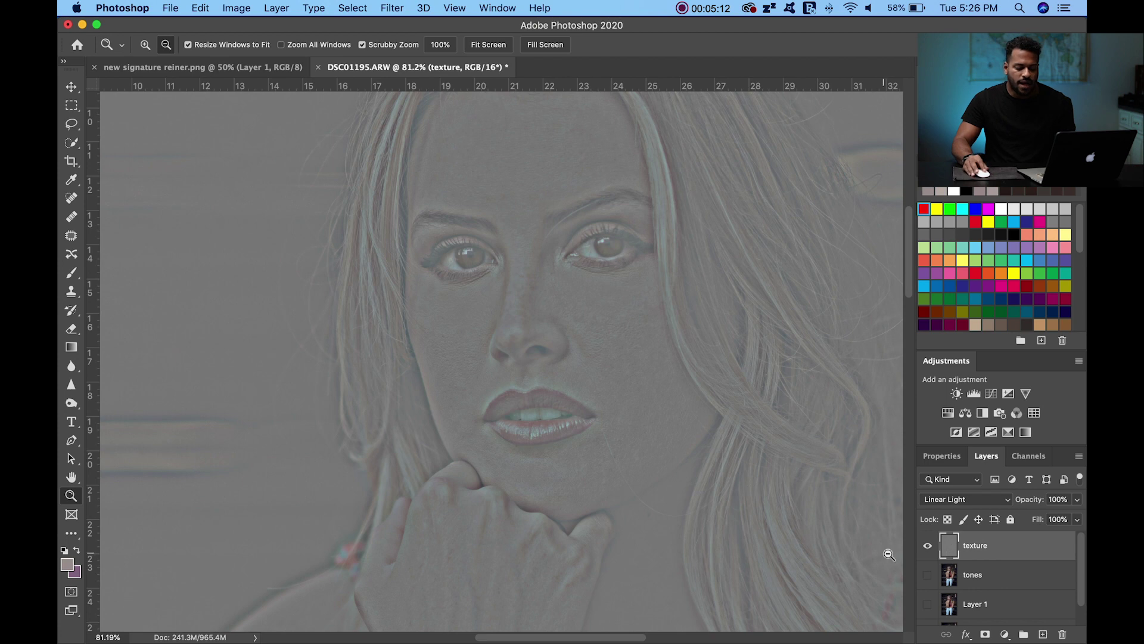
pyautogui.click(927, 574)
pyautogui.click(975, 576)
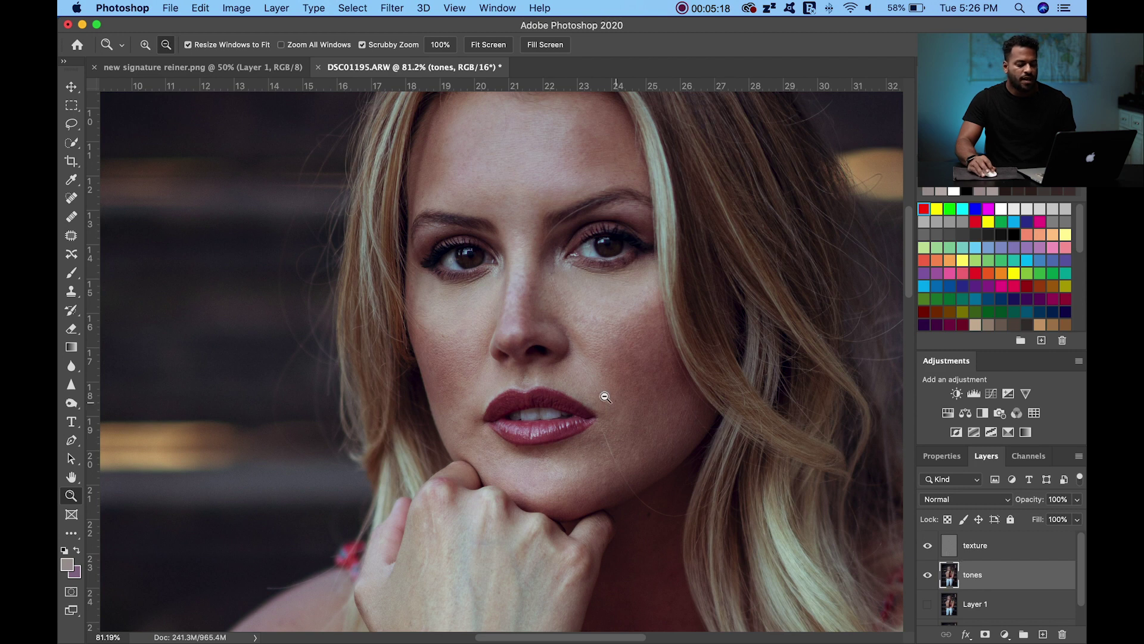
# Step: Zoom into the forehead and lasso a trial patch of skin
pyautogui.scroll(5, 532, 339)
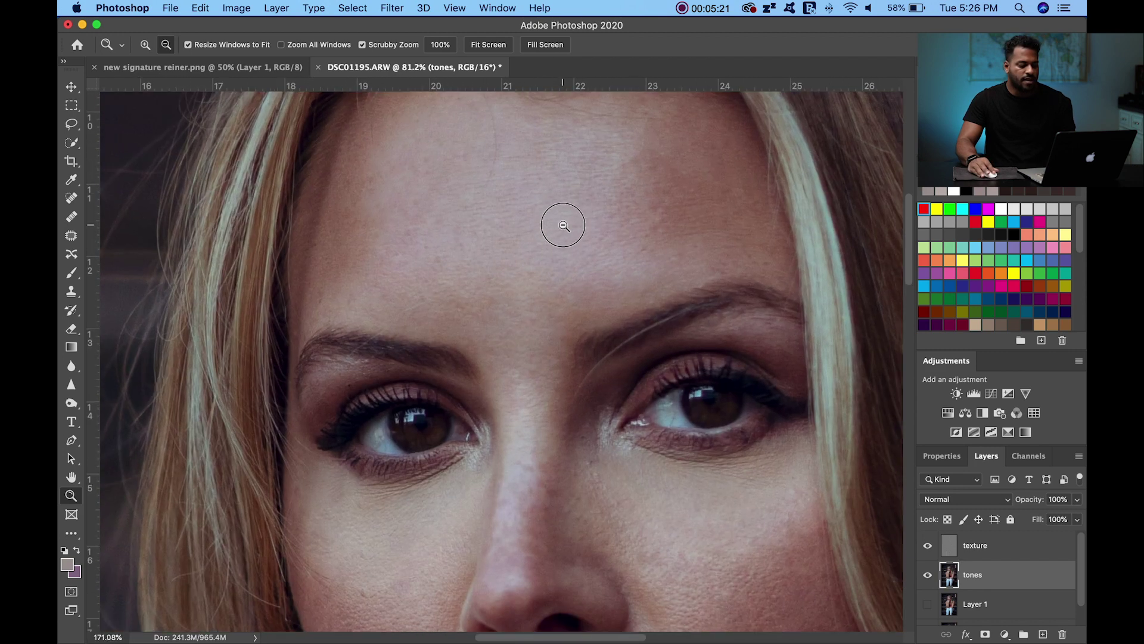
pyautogui.scroll(-3, 563, 225)
pyautogui.scroll(2, 511, 328)
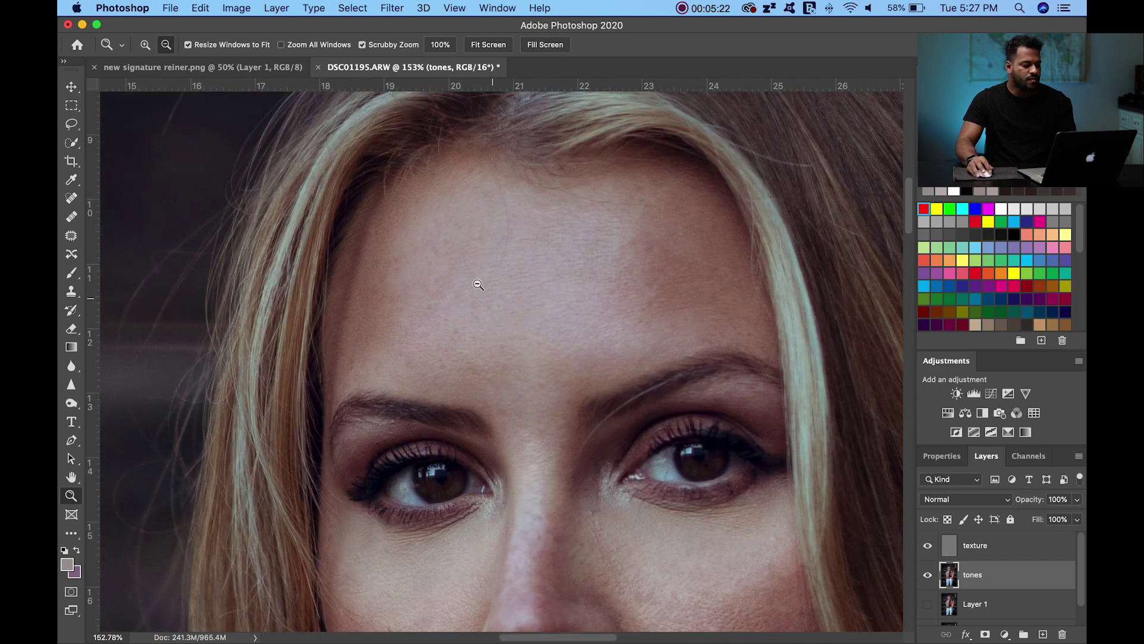
pyautogui.click(72, 124)
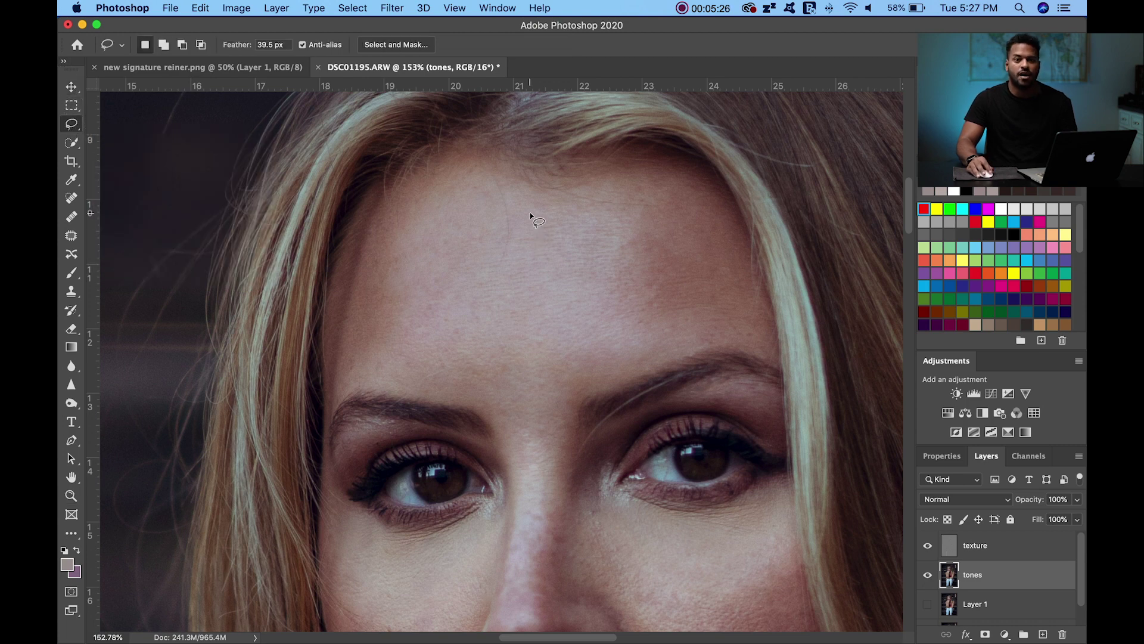
pyautogui.moveTo(511, 206)
pyautogui.mouseDown()
pyautogui.moveTo(371, 331)
pyautogui.moveTo(577, 253)
pyautogui.mouseUp()
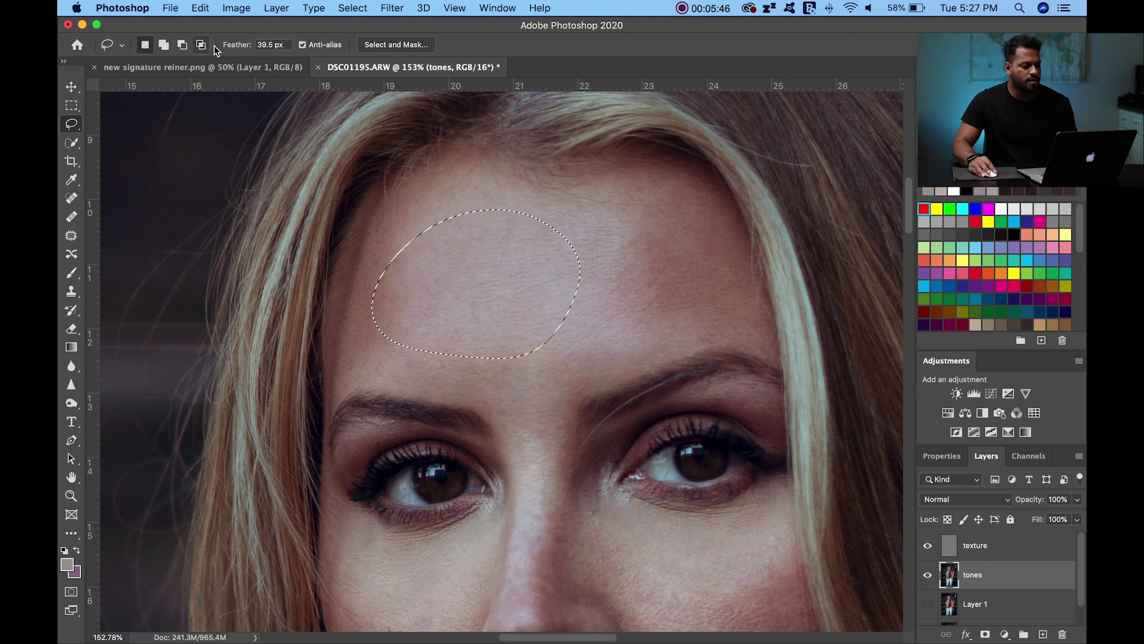
# Step: Set the Lasso feather to 0 px and drop the trial forehead selection
pyautogui.click(258, 45)
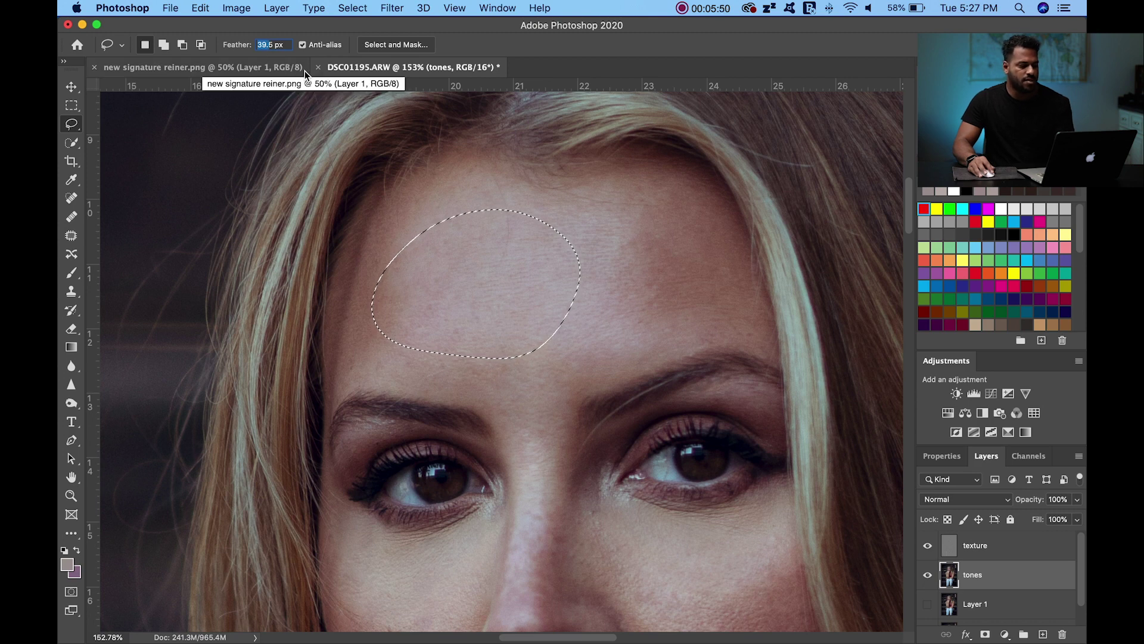
pyautogui.write('05')
pyautogui.press('BackSpace')
pyautogui.click(444, 231)
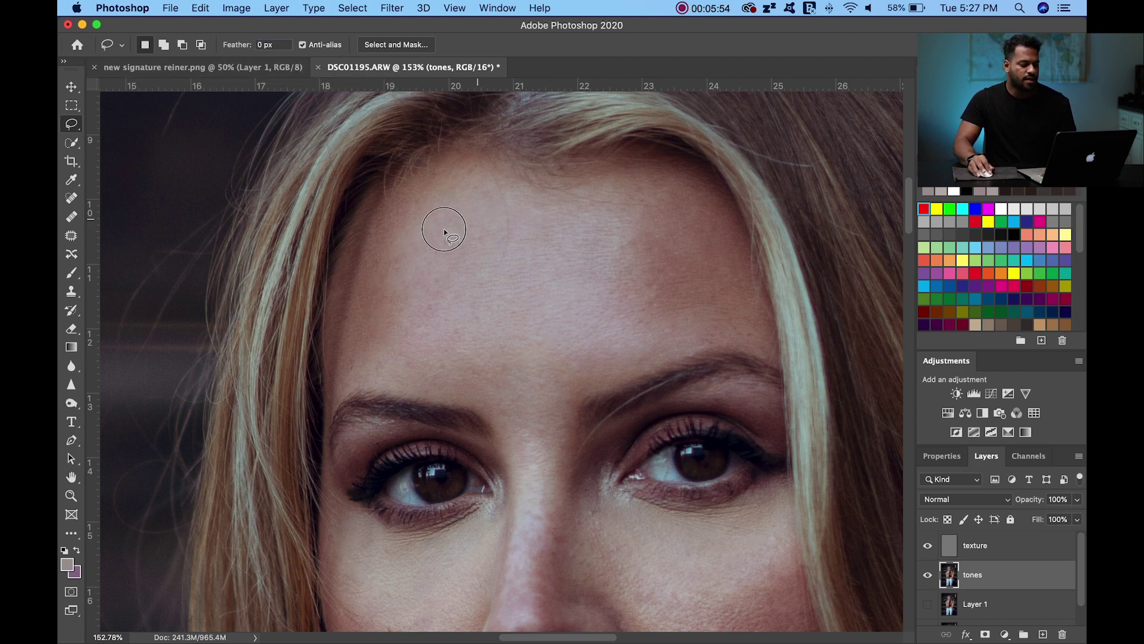
# Step: Lasso a hard-edged forehead patch and inspect its edge in Quick Mask, then return to the Lasso
pyautogui.moveTo(444, 231)
pyautogui.mouseDown()
pyautogui.moveTo(572, 266)
pyautogui.moveTo(459, 223)
pyautogui.mouseUp()
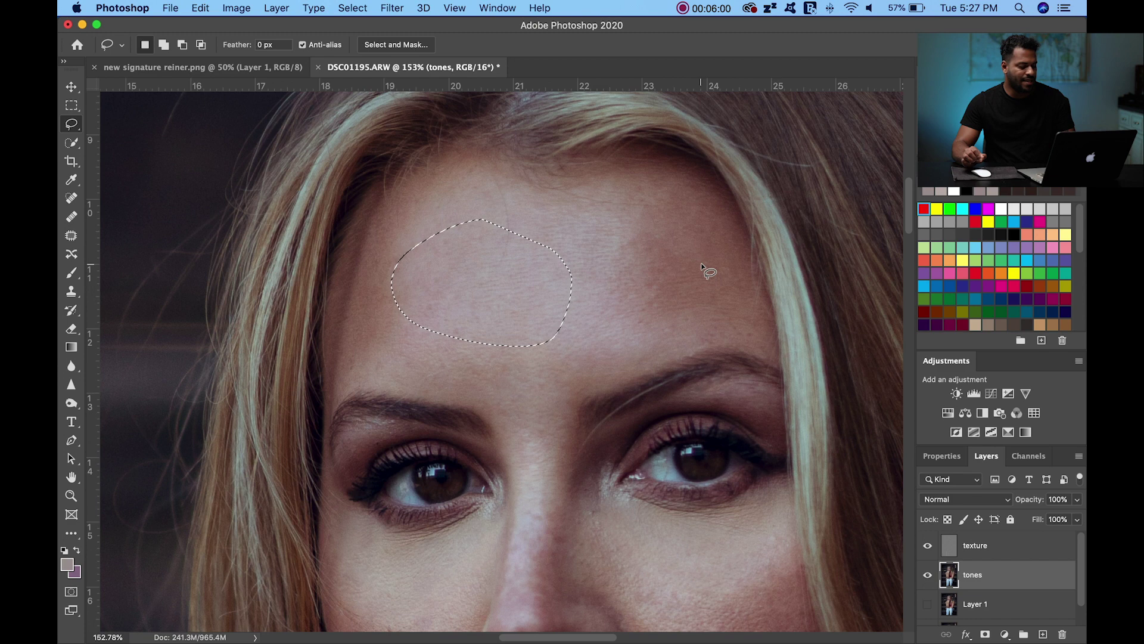
pyautogui.press('q')
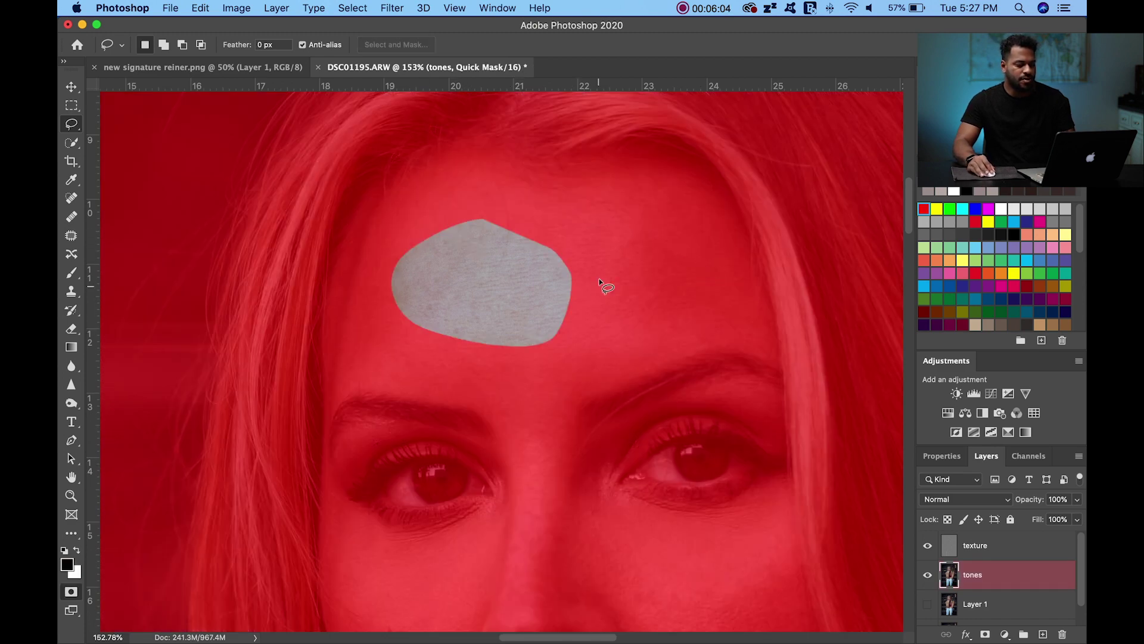
pyautogui.press('z')
pyautogui.moveTo(498, 289); pyautogui.dragTo(699, 246)
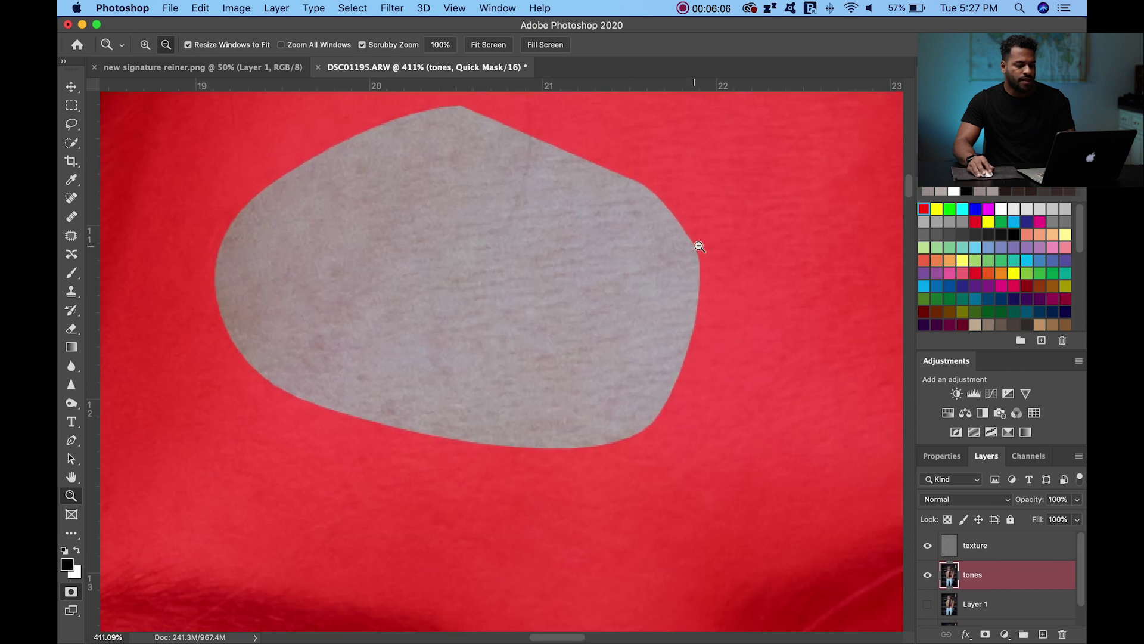
pyautogui.moveTo(577, 233); pyautogui.dragTo(489, 346)
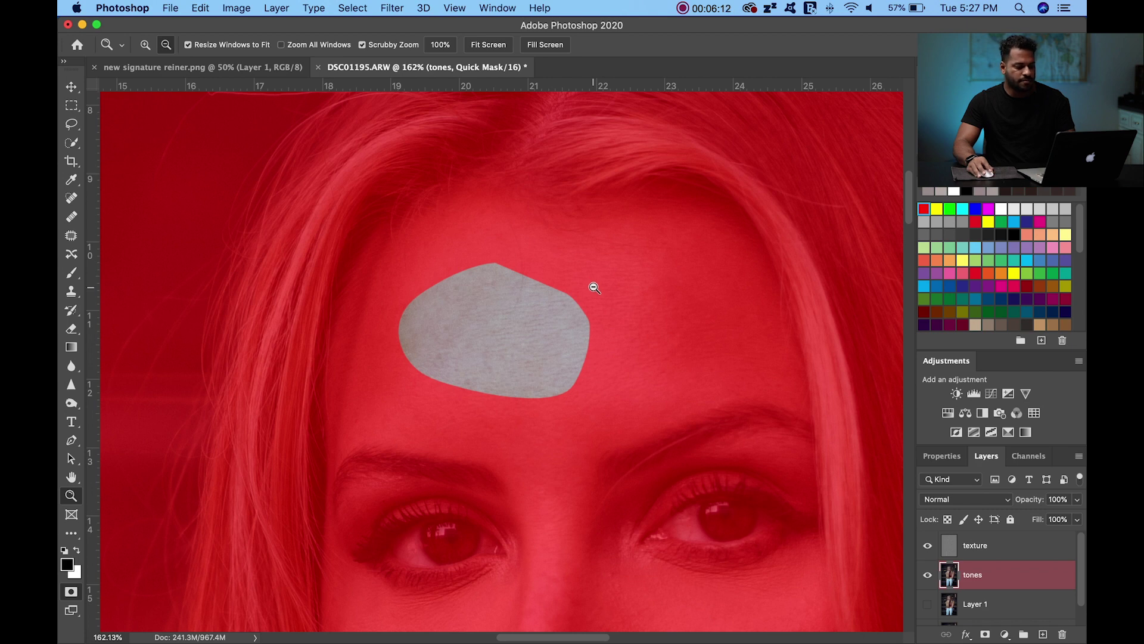
pyautogui.press('q')
pyautogui.press('j')
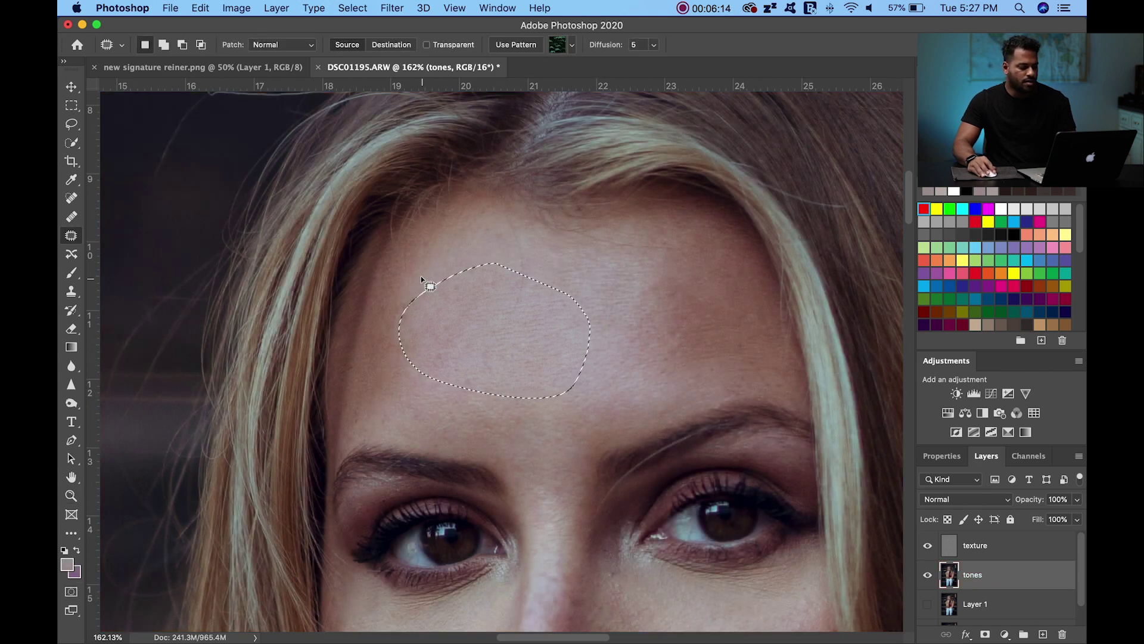
pyautogui.click(71, 123)
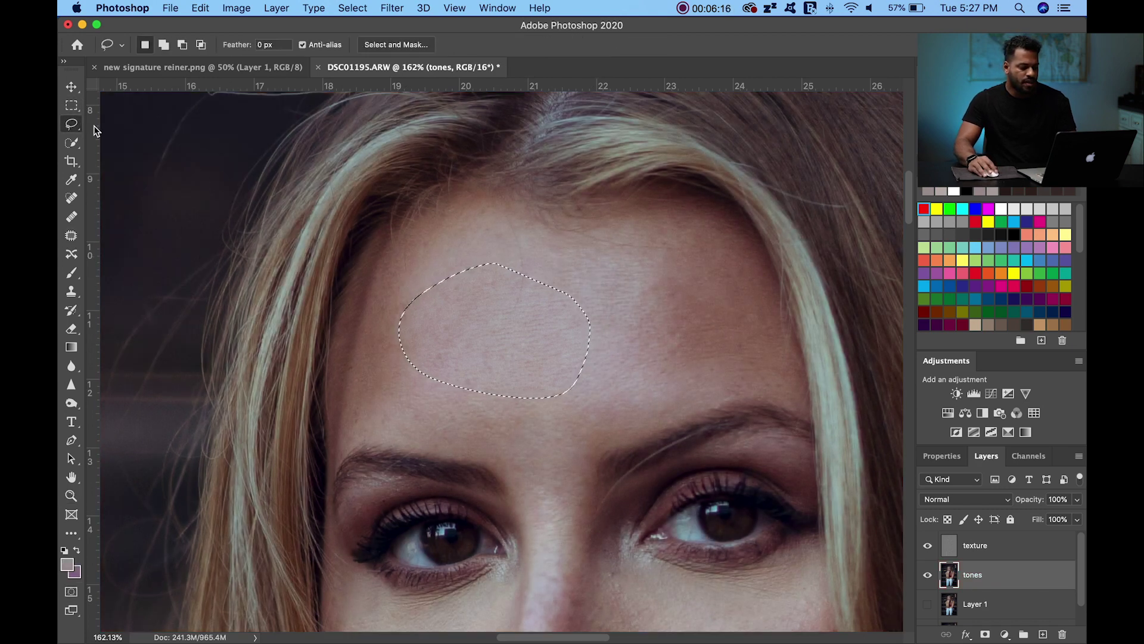
# Step: Redo the forehead selection with a 20.3 px feather, preview it in Quick Mask, and hide edges
pyautogui.click(477, 262)
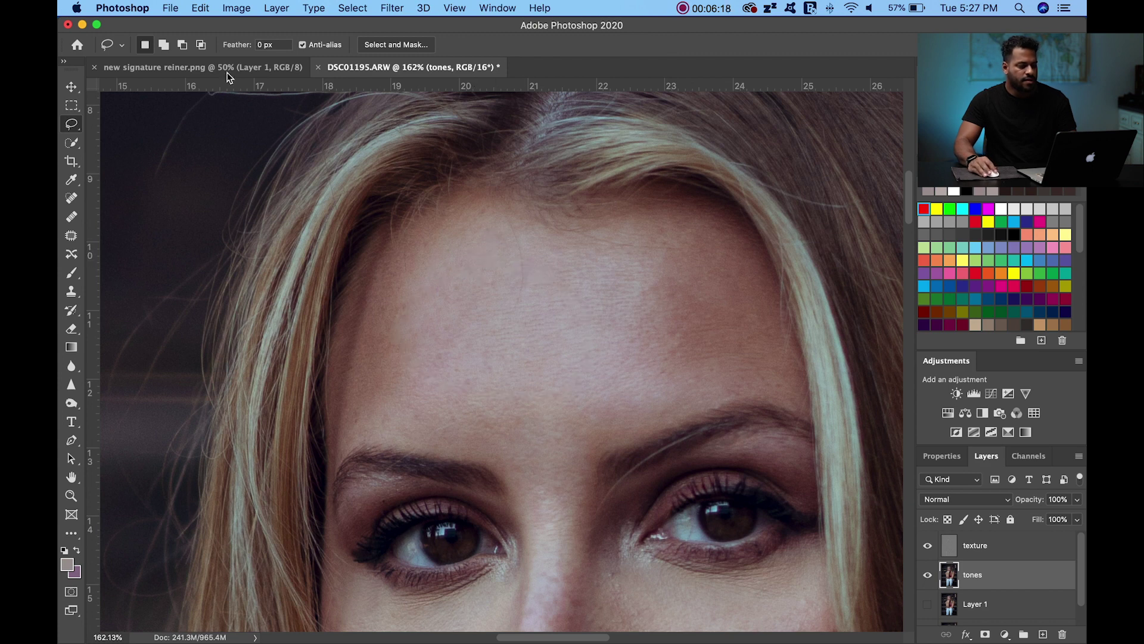
pyautogui.moveTo(230, 44); pyautogui.dragTo(371, 48)
pyautogui.moveTo(491, 252)
pyautogui.mouseDown()
pyautogui.moveTo(422, 280)
pyautogui.moveTo(405, 388)
pyautogui.moveTo(567, 281)
pyautogui.mouseUp()
pyautogui.press('q')
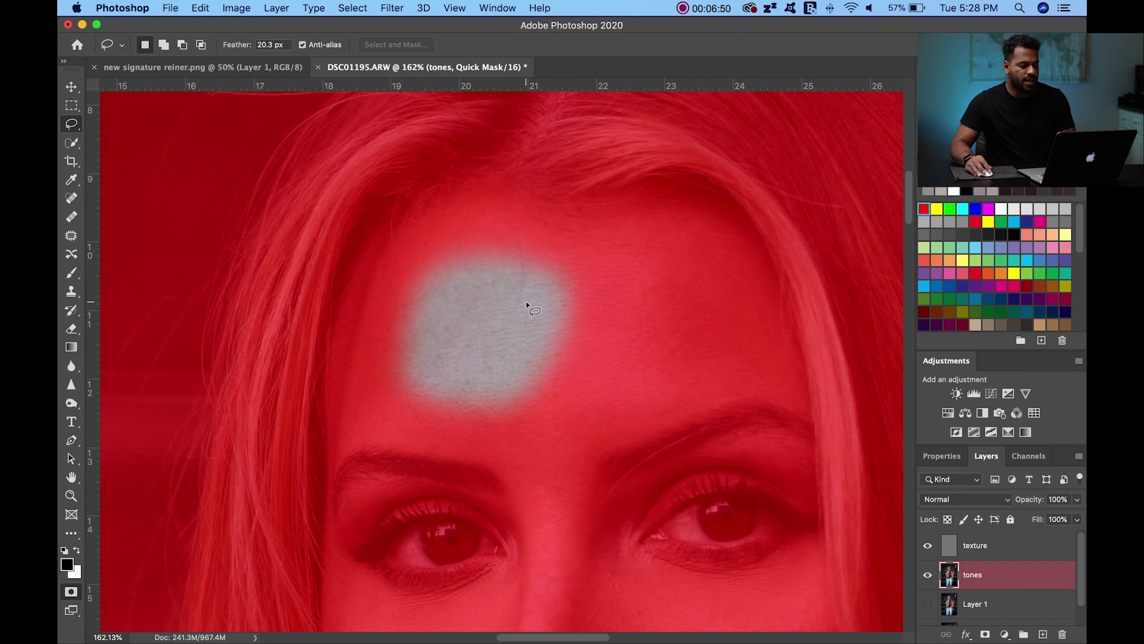
pyautogui.press('q')
pyautogui.press('super+h')
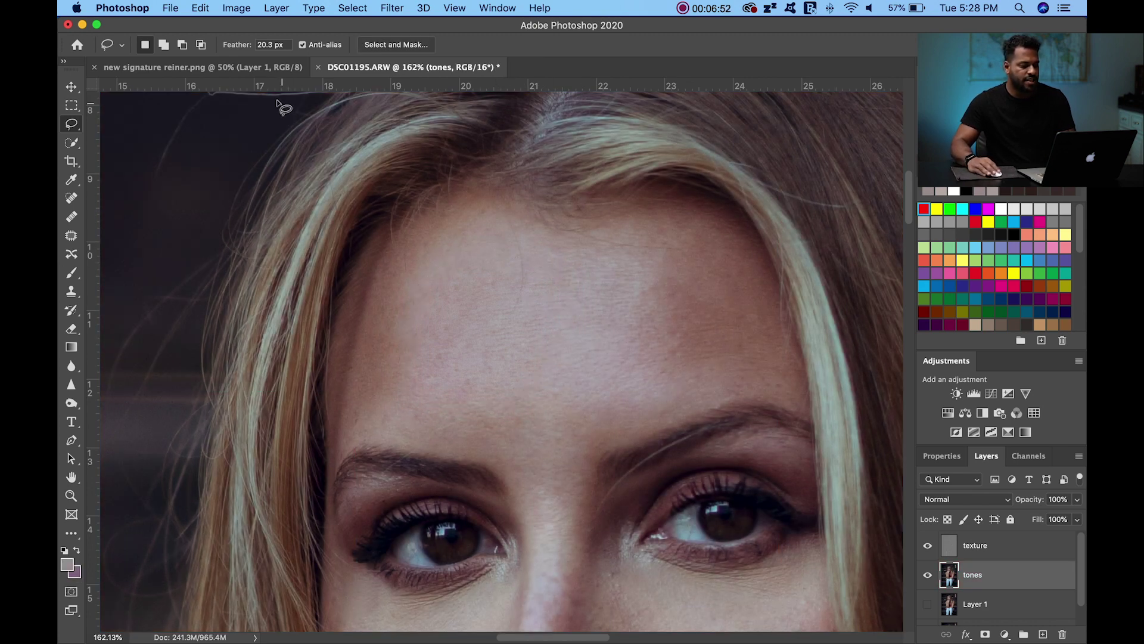
# Step: Redraw the forehead selection with a 42.1 px feather and inspect its soft falloff in Quick Mask
pyautogui.moveTo(236, 44); pyautogui.dragTo(394, 46)
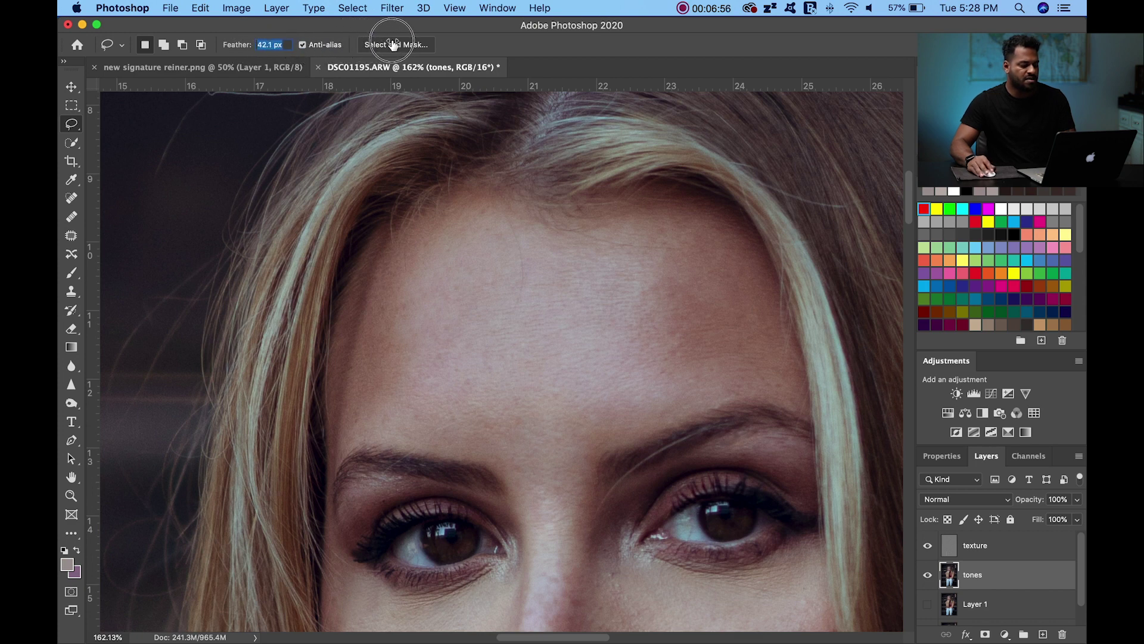
pyautogui.moveTo(508, 256); pyautogui.dragTo(445, 290)
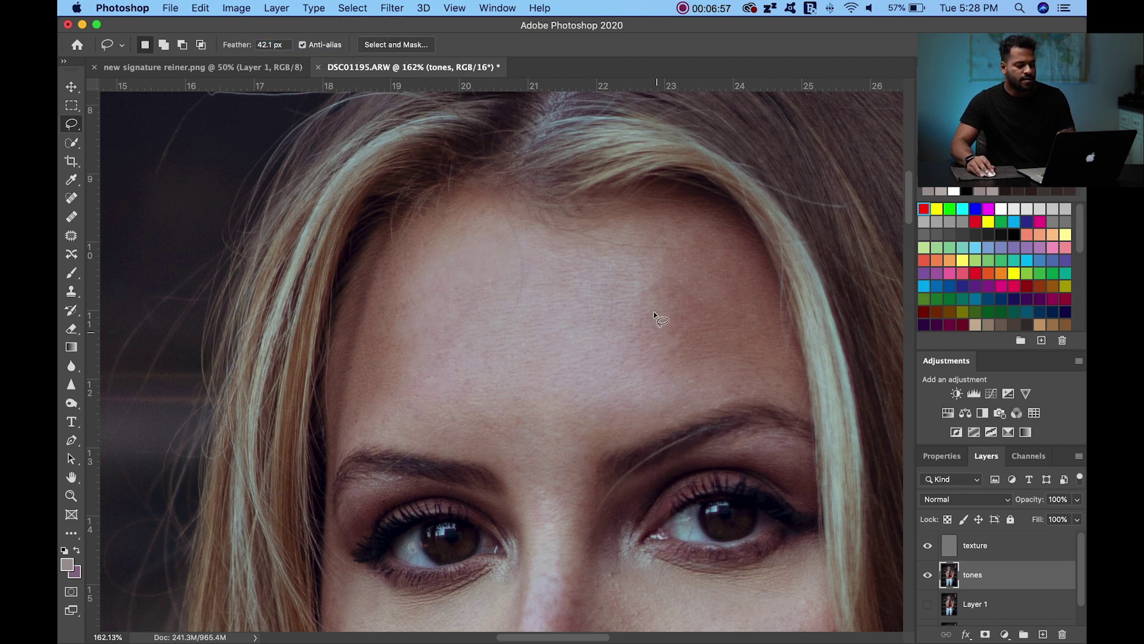
pyautogui.press('q')
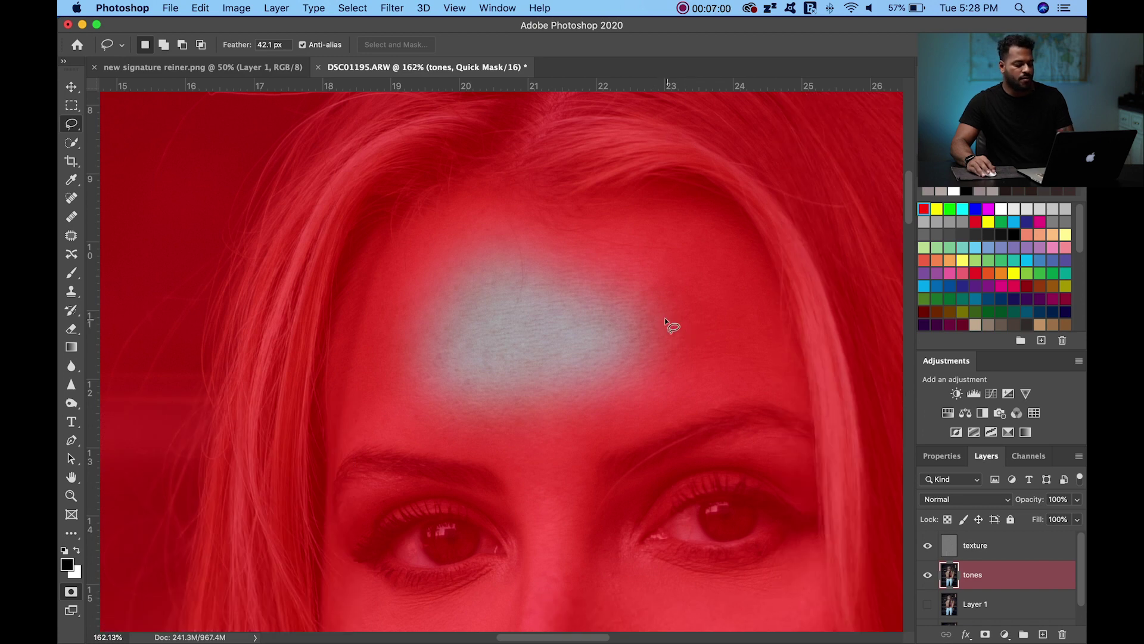
pyautogui.press('z')
pyautogui.click(573, 306)
pyautogui.moveTo(573, 306); pyautogui.dragTo(580, 303)
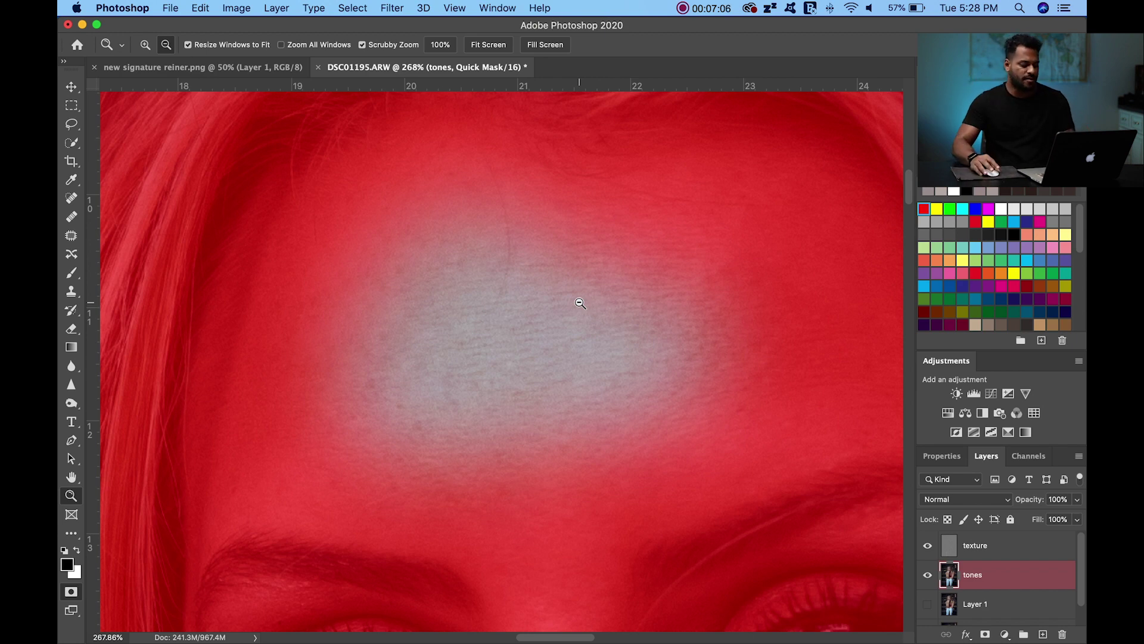
pyautogui.keyDown('alt'); pyautogui.click(524, 276); pyautogui.keyUp('alt')
pyautogui.keyDown('alt'); pyautogui.click(478, 304); pyautogui.keyUp('alt')
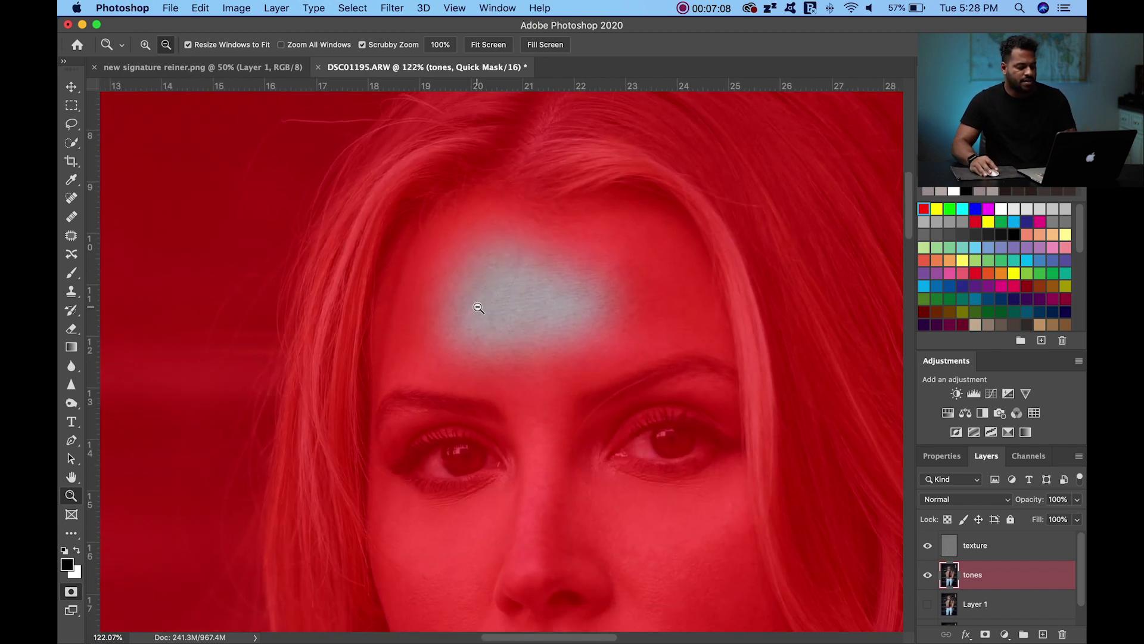
pyautogui.press('w')
pyautogui.press('q')
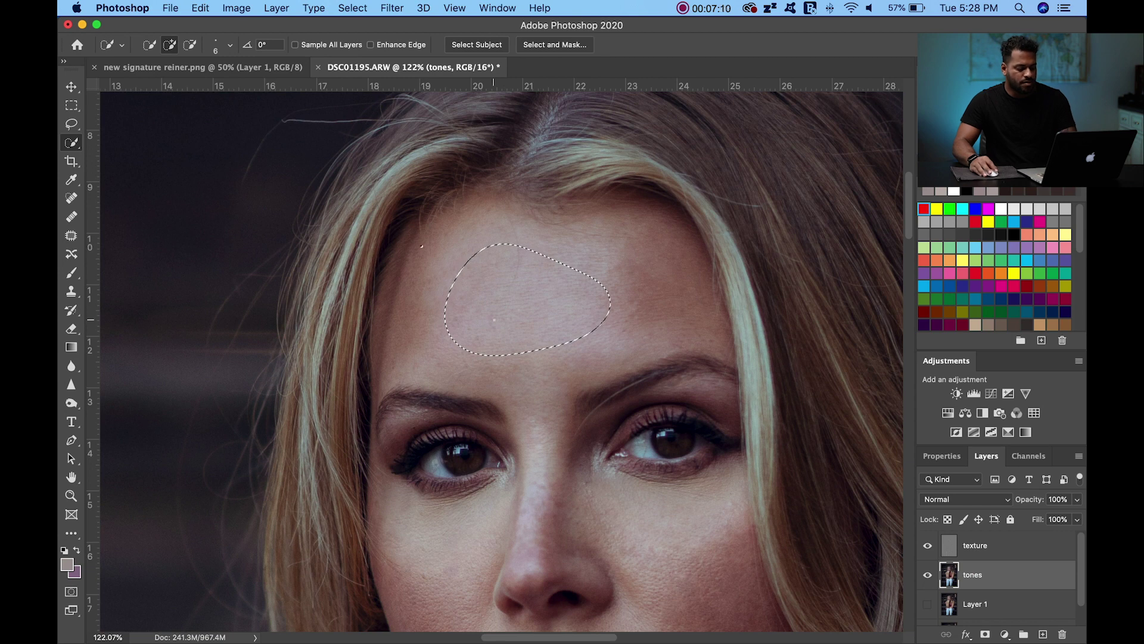
# Step: Zoom into the forehead and lasso a soft-edged left-forehead patch, checking it as a Quick Mask
pyautogui.press('j')
pyautogui.click(402, 308)
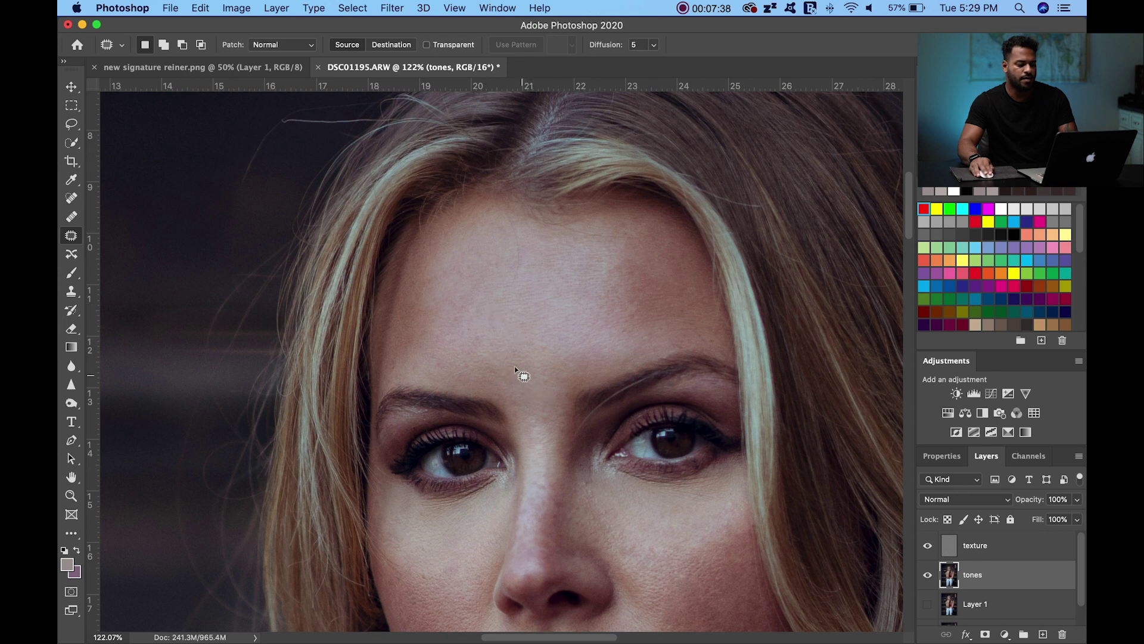
pyautogui.press('z')
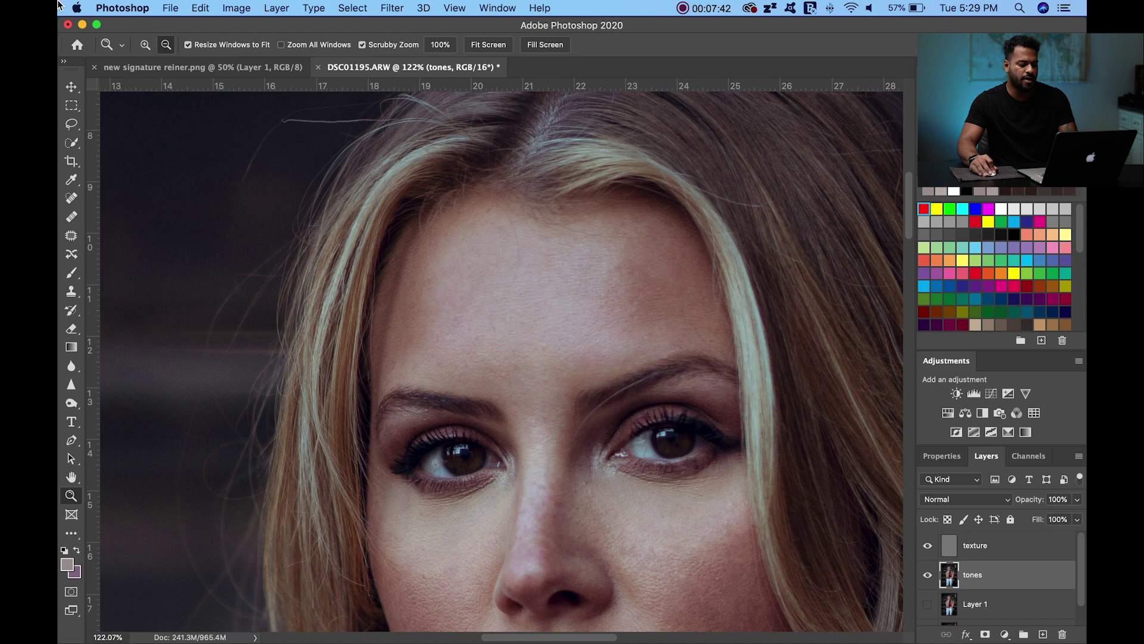
pyautogui.moveTo(567, 293); pyautogui.dragTo(583, 273)
pyautogui.press('l')
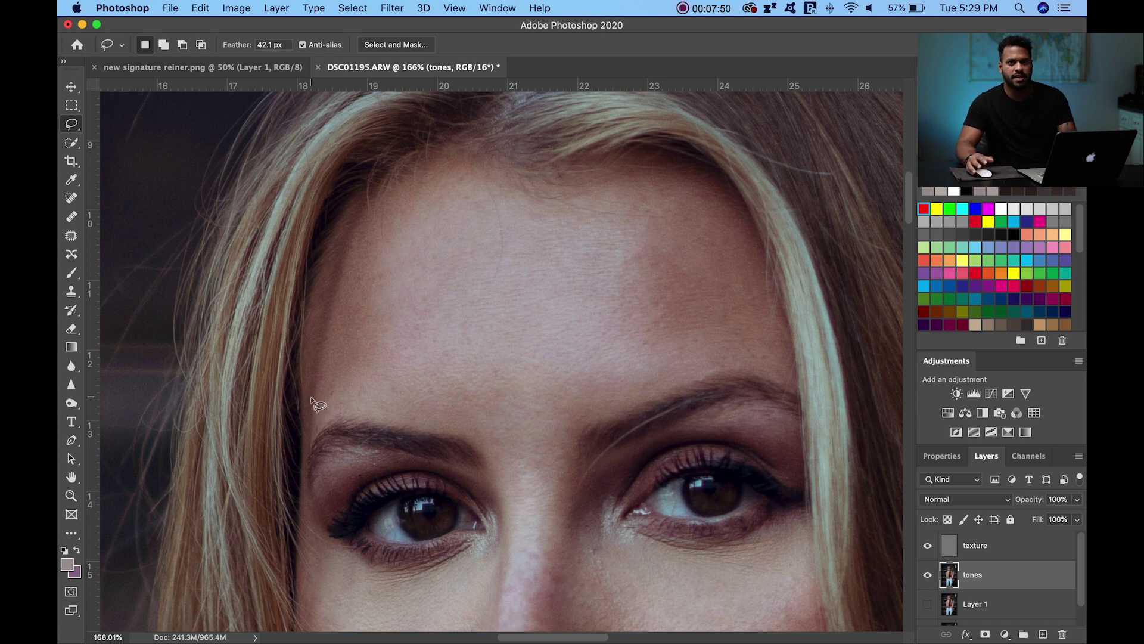
pyautogui.moveTo(311, 397)
pyautogui.mouseDown()
pyautogui.moveTo(322, 286)
pyautogui.moveTo(338, 258)
pyautogui.moveTo(386, 208)
pyautogui.moveTo(446, 181)
pyautogui.moveTo(498, 188)
pyautogui.moveTo(510, 304)
pyautogui.moveTo(489, 440)
pyautogui.moveTo(299, 396)
pyautogui.mouseUp()
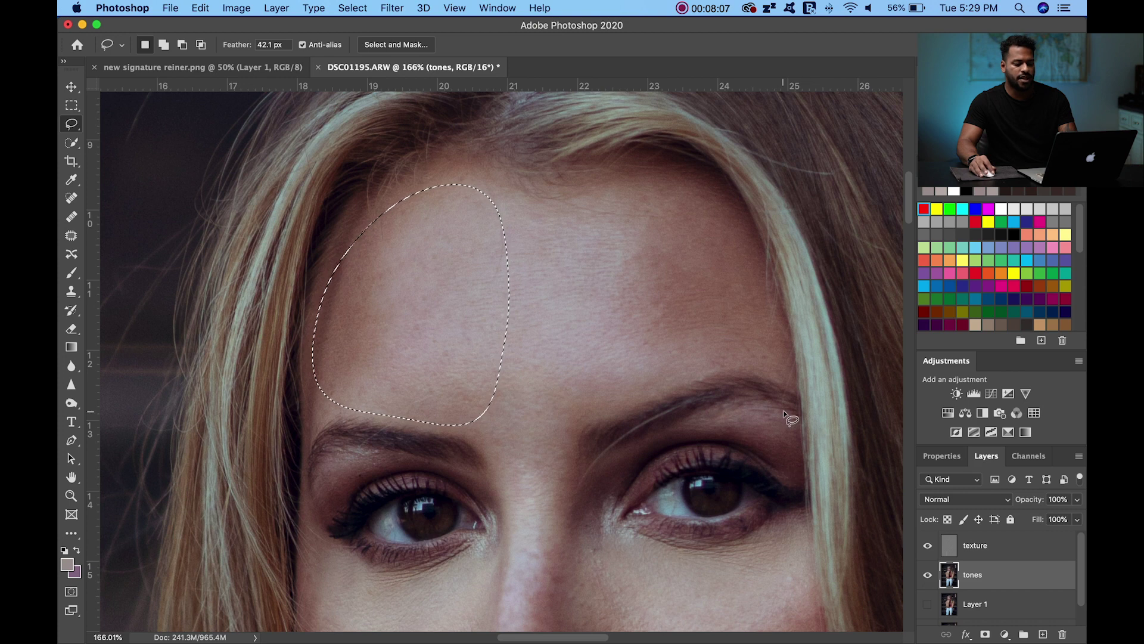
pyautogui.press('a')
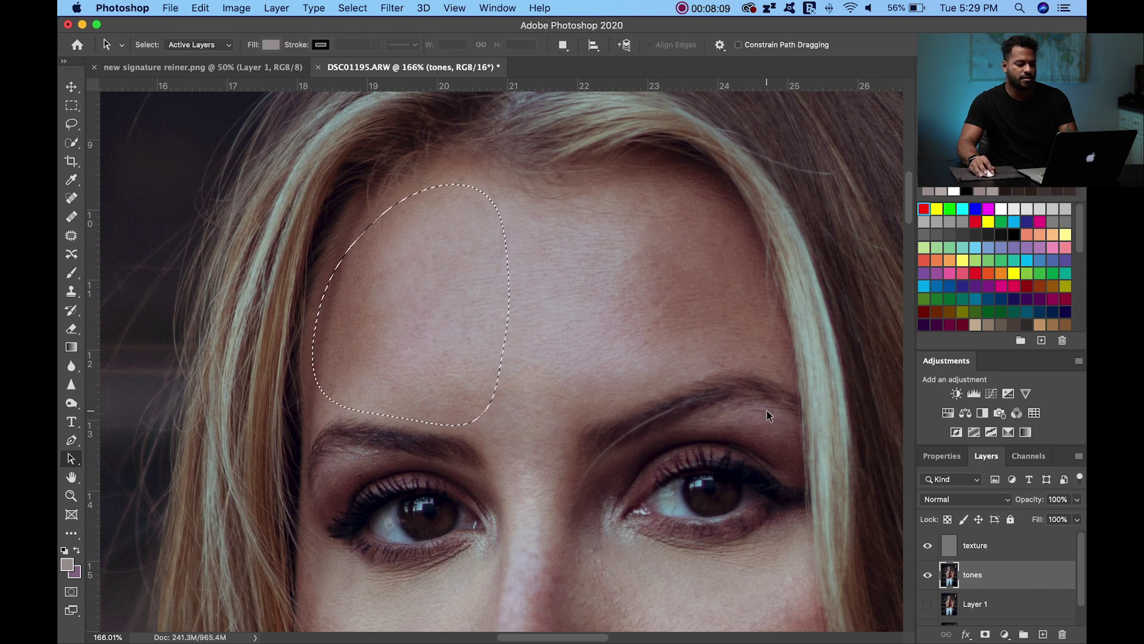
pyautogui.press('q')
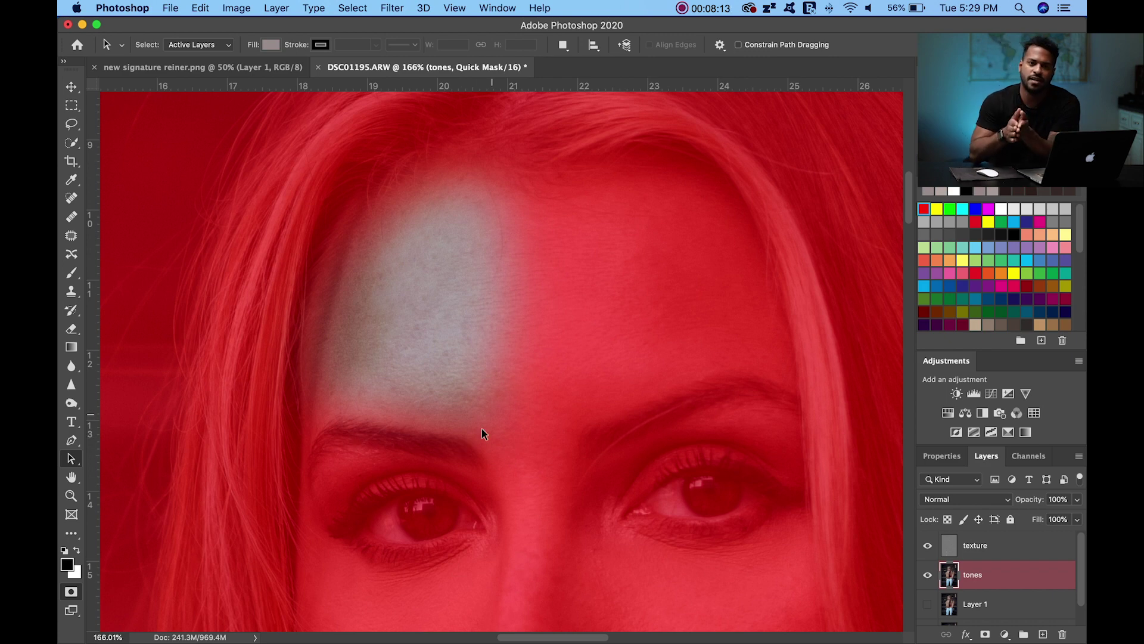
# Step: Gaussian-blur the left-forehead selection, testing radii from 0.1 to 56 px before settling on 13.4 px
pyautogui.press('q')
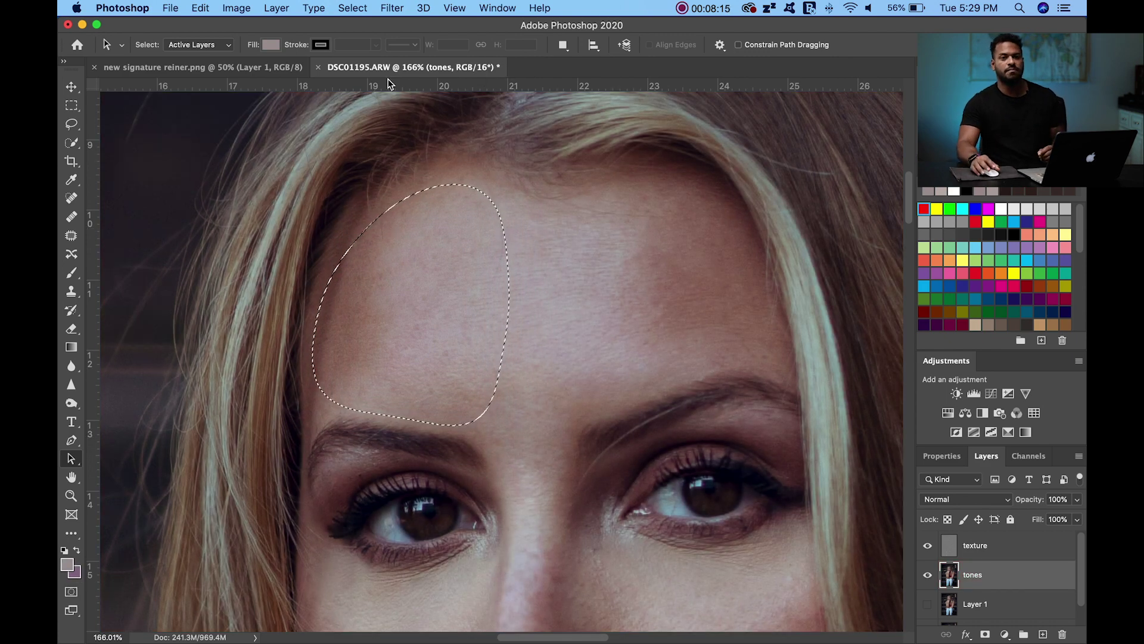
pyautogui.click(392, 9)
pyautogui.moveTo(509, 181)
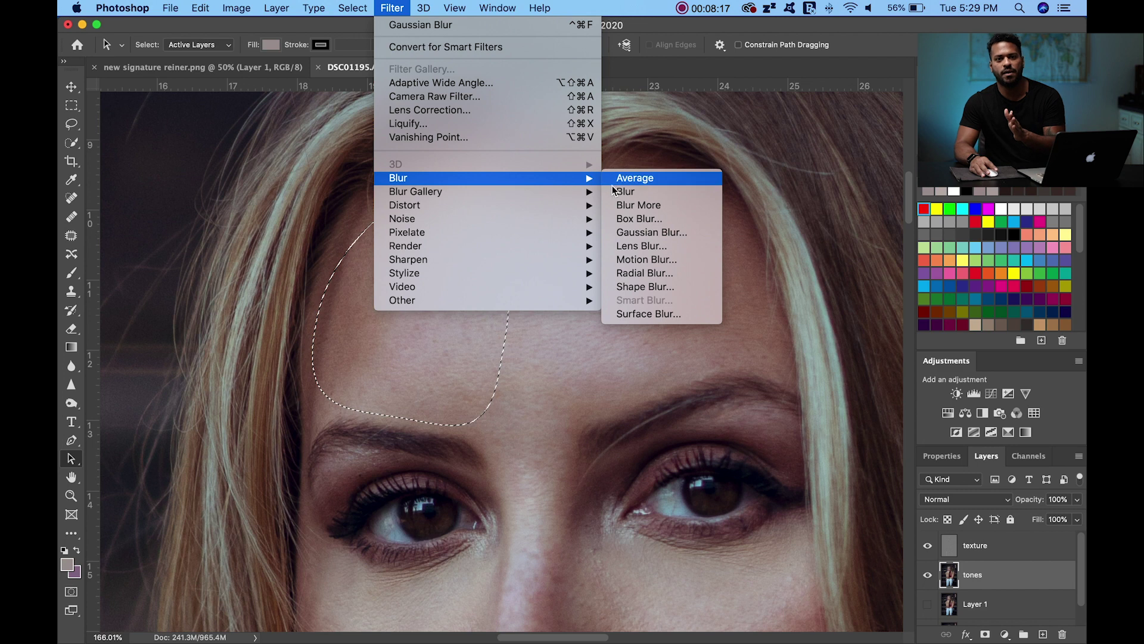
pyautogui.click(652, 232)
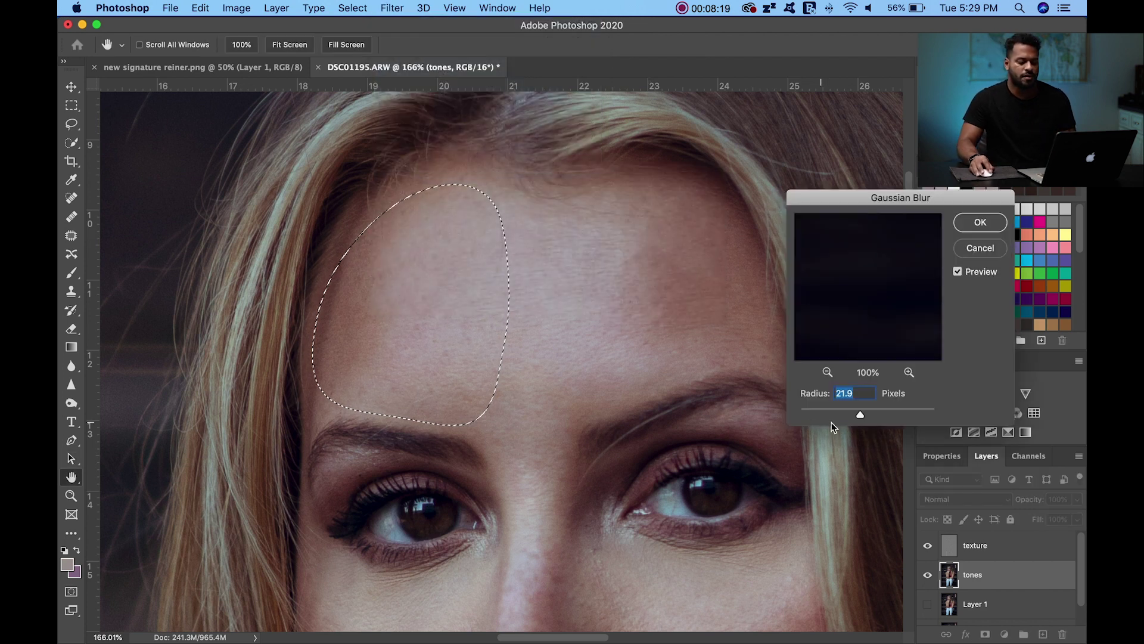
pyautogui.moveTo(860, 414)
pyautogui.mouseDown()
pyautogui.moveTo(818, 415)
pyautogui.moveTo(864, 415)
pyautogui.moveTo(850, 415)
pyautogui.mouseUp()
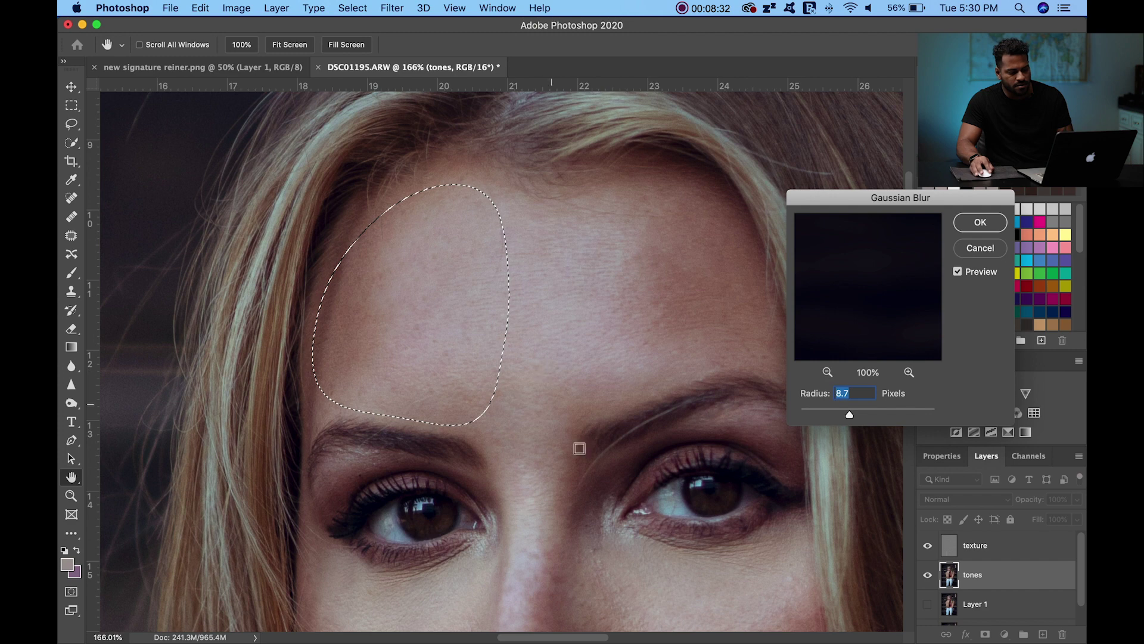
pyautogui.moveTo(869, 420); pyautogui.dragTo(888, 419)
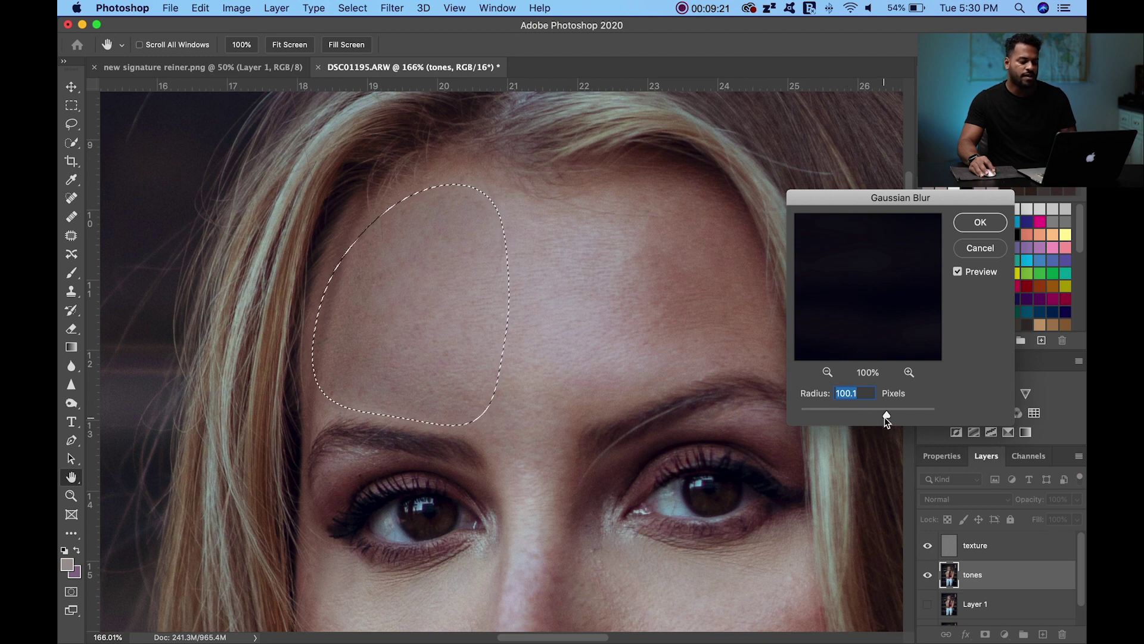
pyautogui.moveTo(886, 416); pyautogui.dragTo(793, 420)
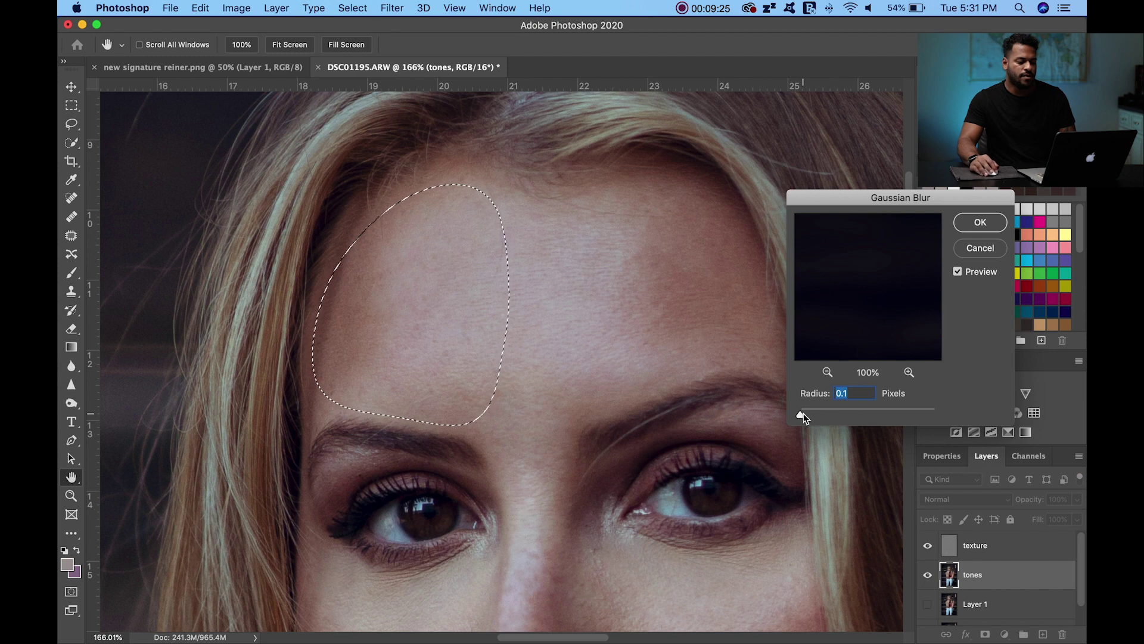
pyautogui.moveTo(803, 414); pyautogui.dragTo(874, 413)
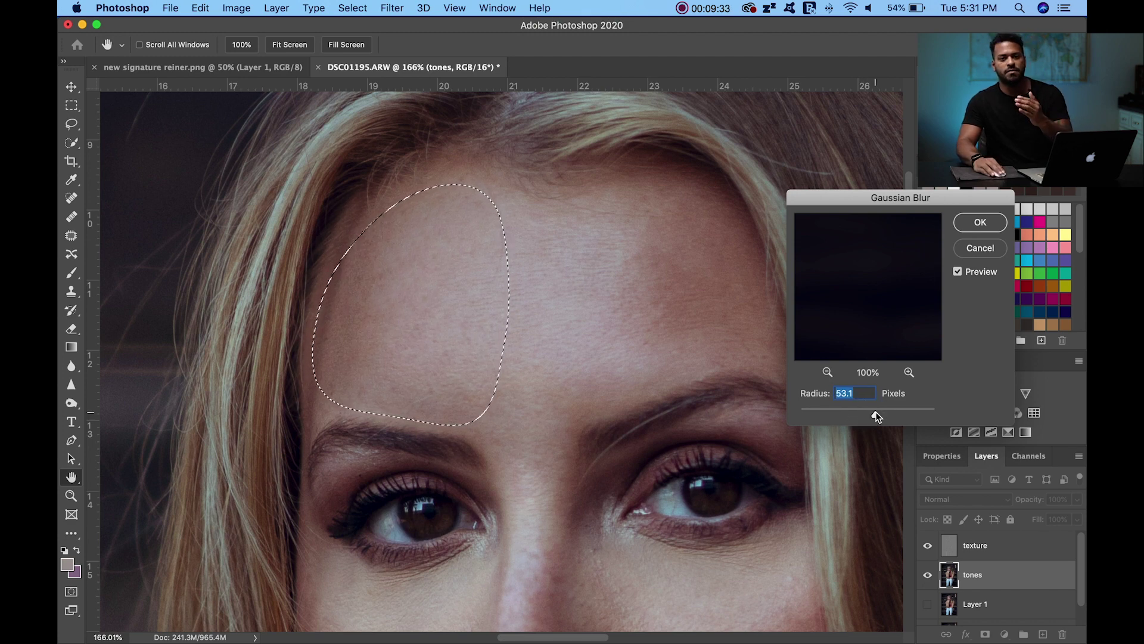
pyautogui.moveTo(875, 414); pyautogui.dragTo(857, 414)
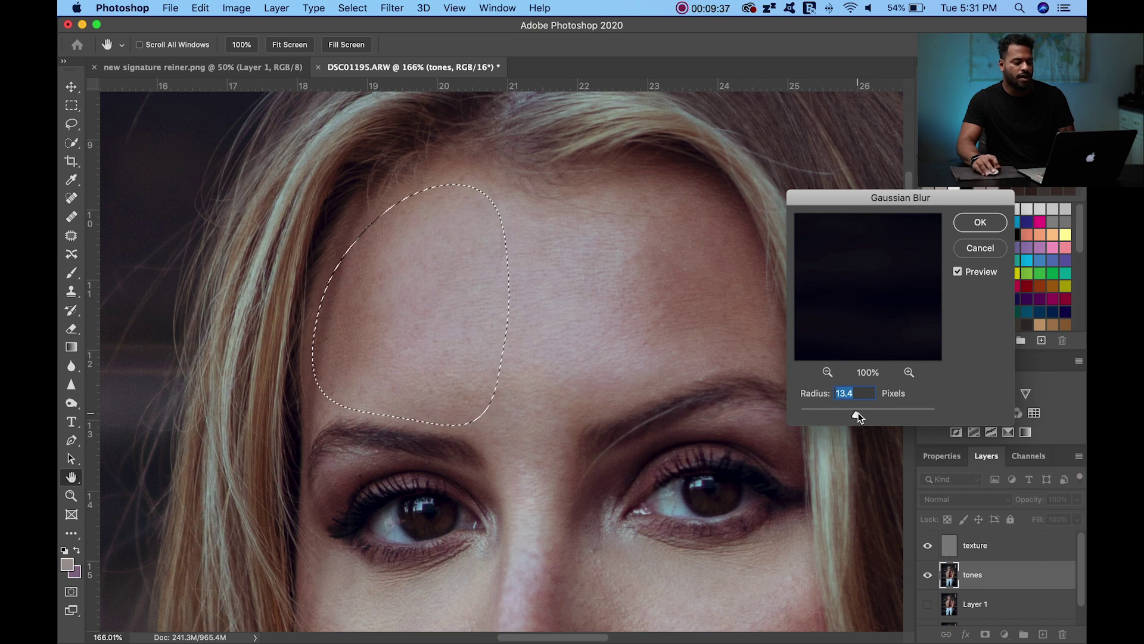
pyautogui.click(977, 224)
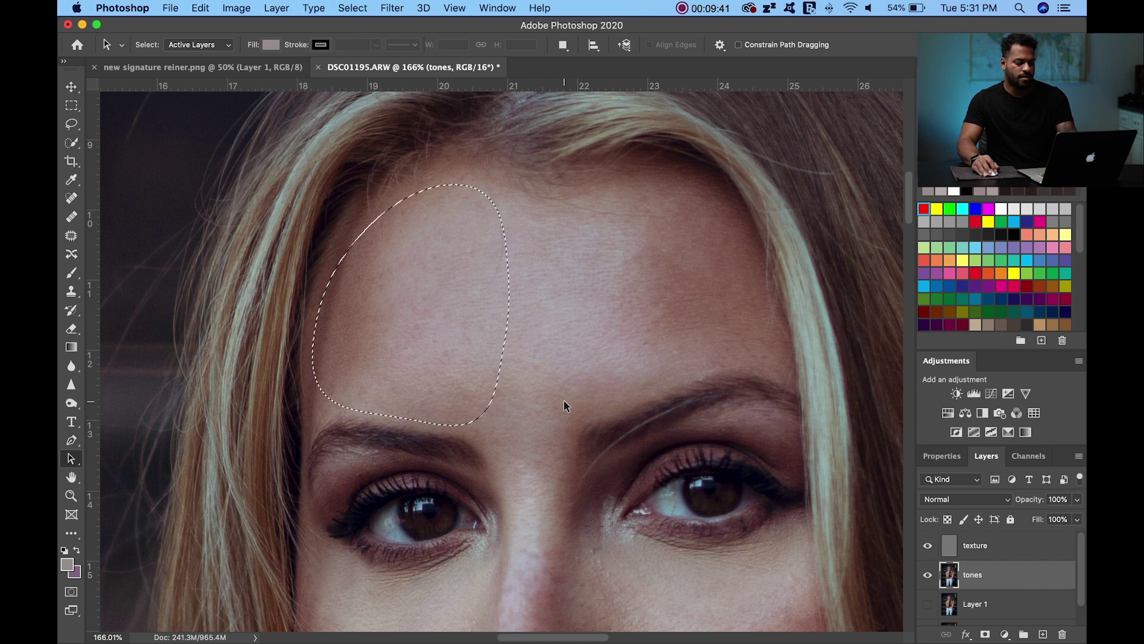
# Step: Outline the mid forehead with the Patch tool, preview it in Quick Mask, then discard it
pyautogui.press('j')
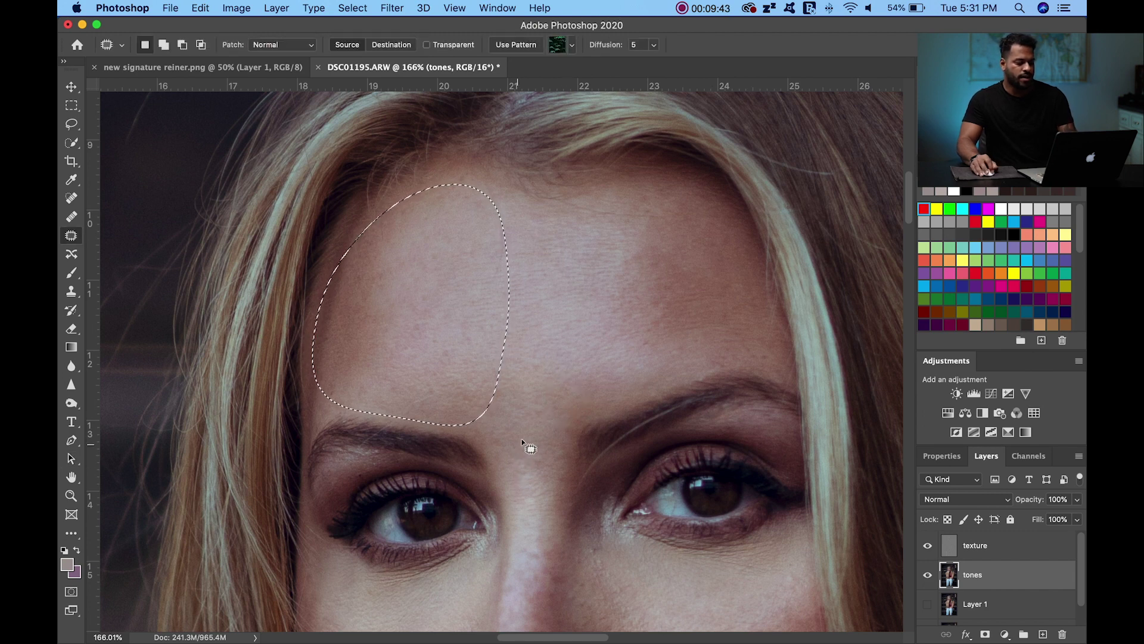
pyautogui.click(523, 447)
pyautogui.moveTo(535, 471)
pyautogui.mouseDown()
pyautogui.moveTo(473, 428)
pyautogui.moveTo(441, 424)
pyautogui.moveTo(408, 276)
pyautogui.moveTo(414, 235)
pyautogui.moveTo(463, 202)
pyautogui.moveTo(603, 212)
pyautogui.mouseUp()
pyautogui.moveTo(641, 299)
pyautogui.mouseDown()
pyautogui.moveTo(632, 355)
pyautogui.moveTo(579, 412)
pyautogui.moveTo(534, 470)
pyautogui.mouseUp()
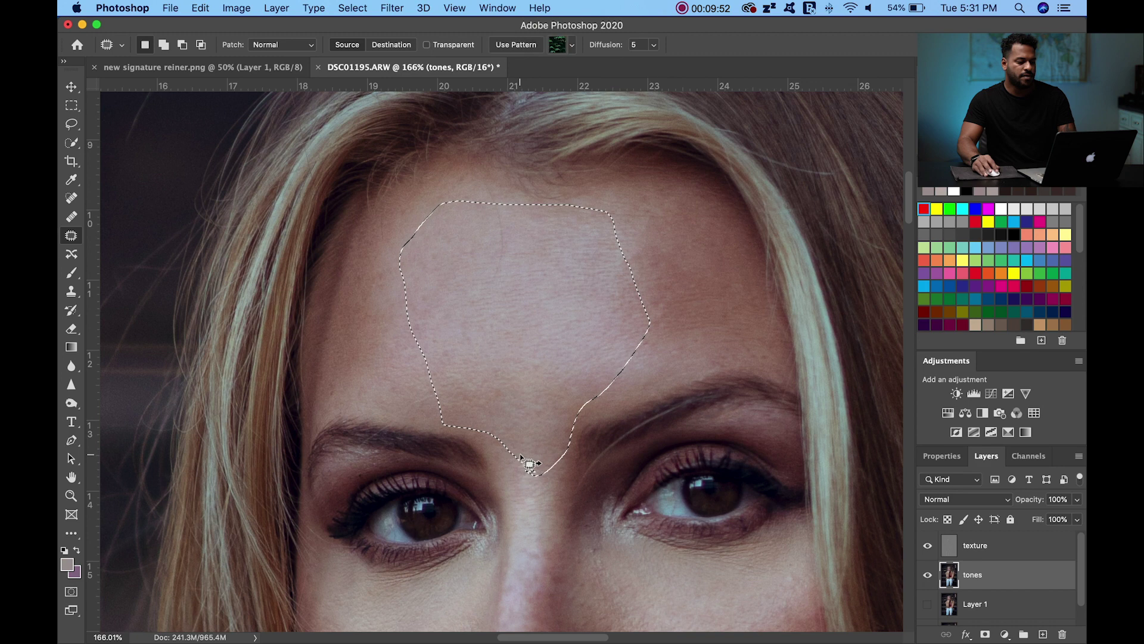
pyautogui.press('q')
pyautogui.press('q')
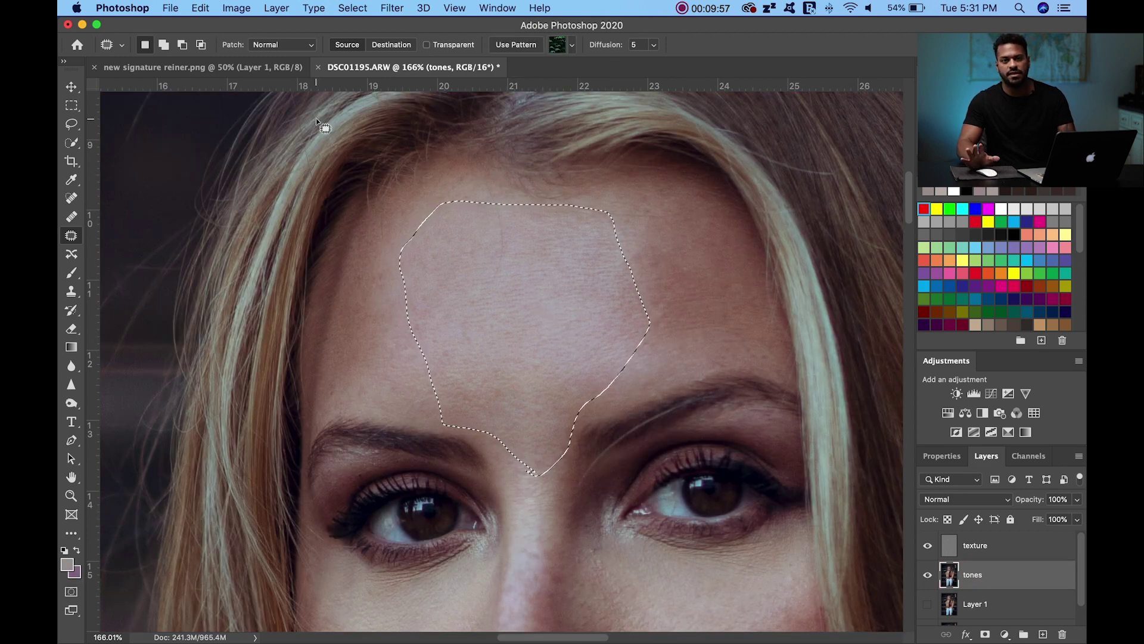
pyautogui.click(357, 201)
# Step: Lasso the centre of the forehead, apply a 13.4-pixel Gaussian Blur, and deselect
pyautogui.press('l')
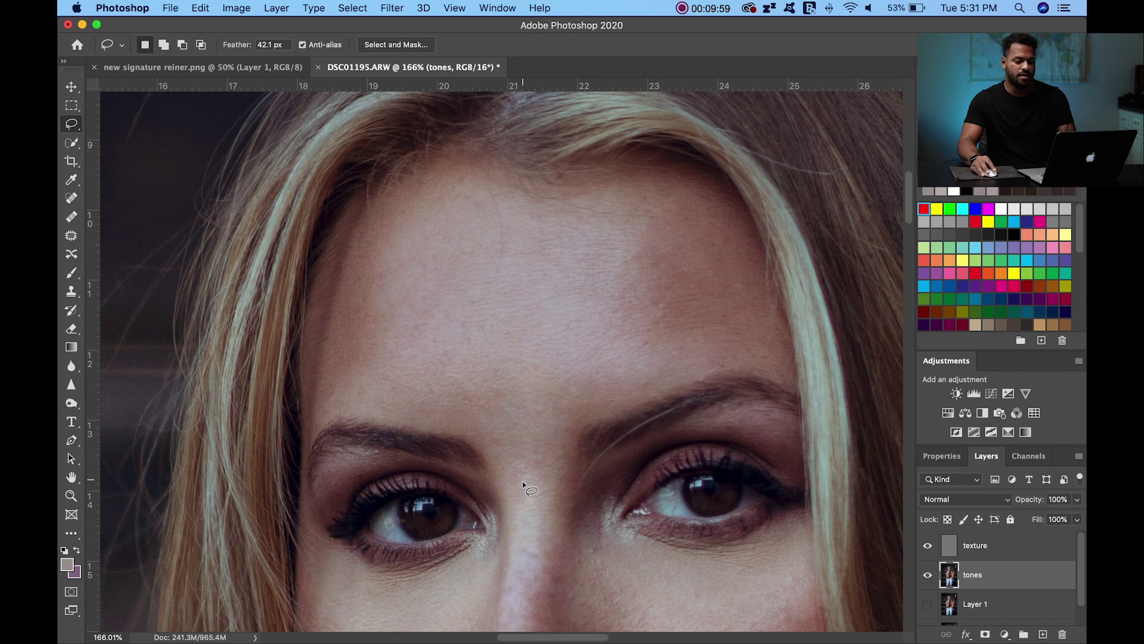
pyautogui.moveTo(516, 475)
pyautogui.mouseDown()
pyautogui.moveTo(464, 415)
pyautogui.moveTo(447, 237)
pyautogui.moveTo(574, 198)
pyautogui.moveTo(582, 379)
pyautogui.moveTo(509, 451)
pyautogui.mouseUp()
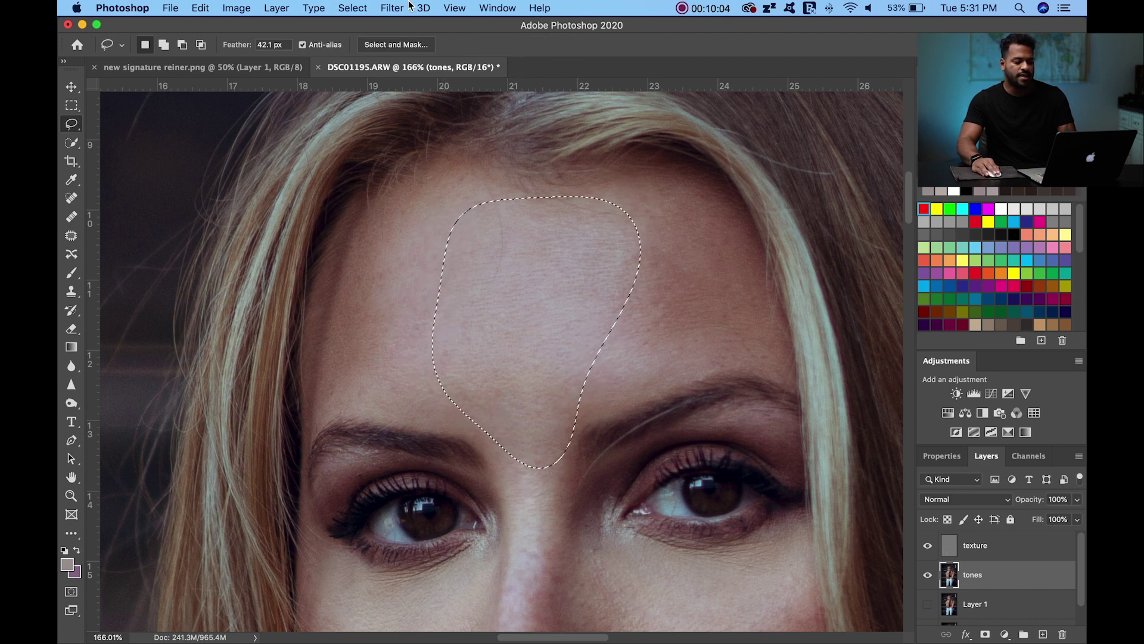
pyautogui.press('q')
pyautogui.press('q')
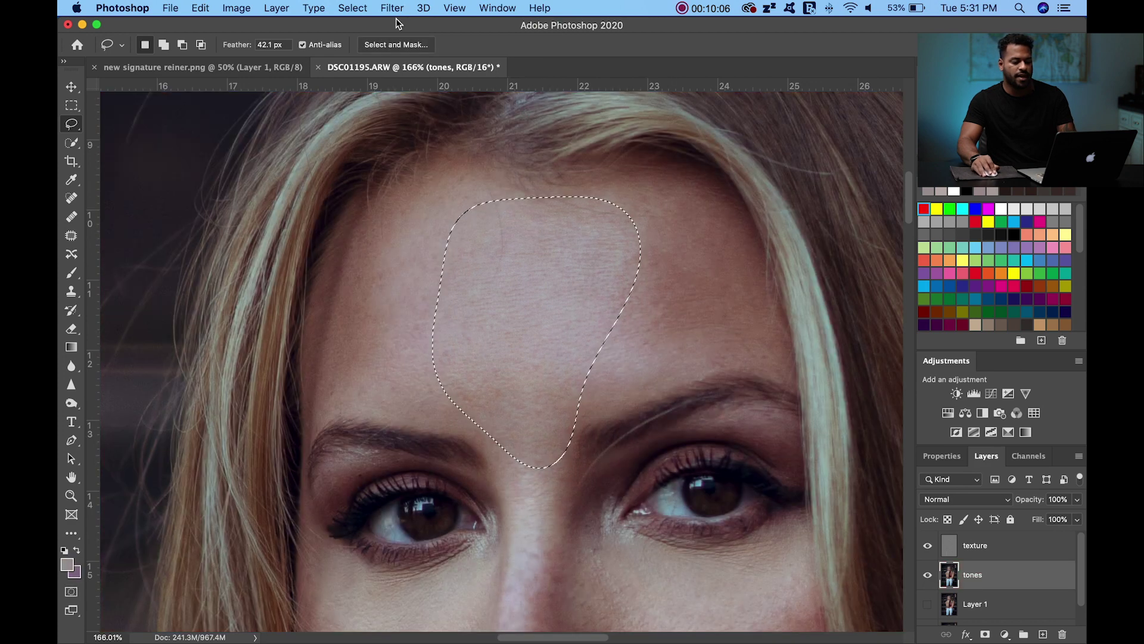
pyautogui.click(391, 8)
pyautogui.moveTo(536, 176)
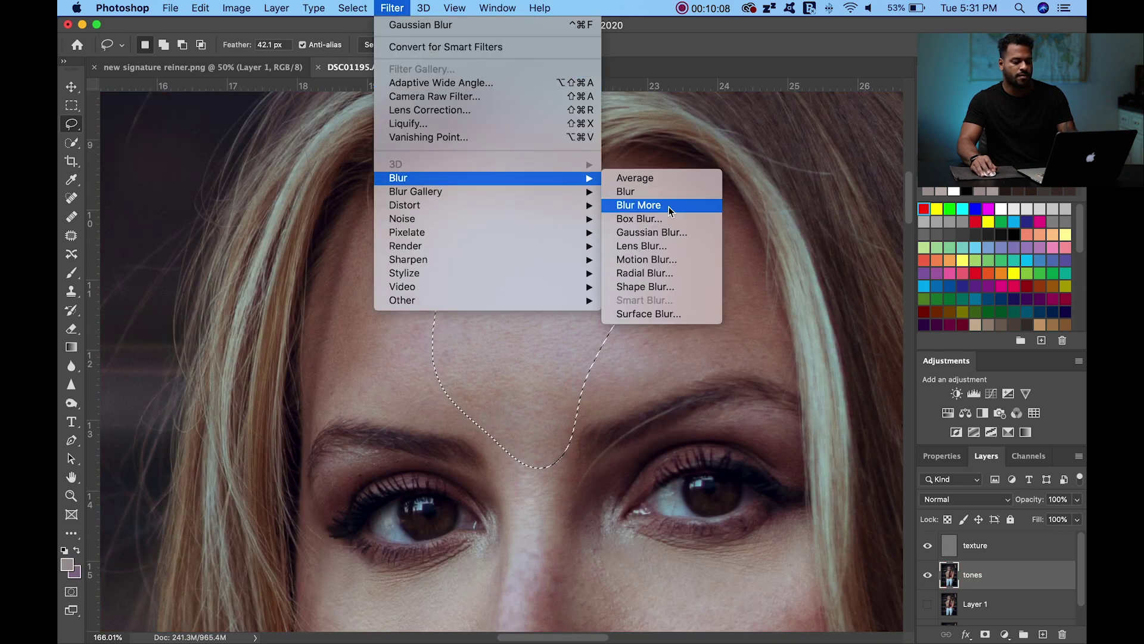
pyautogui.click(657, 232)
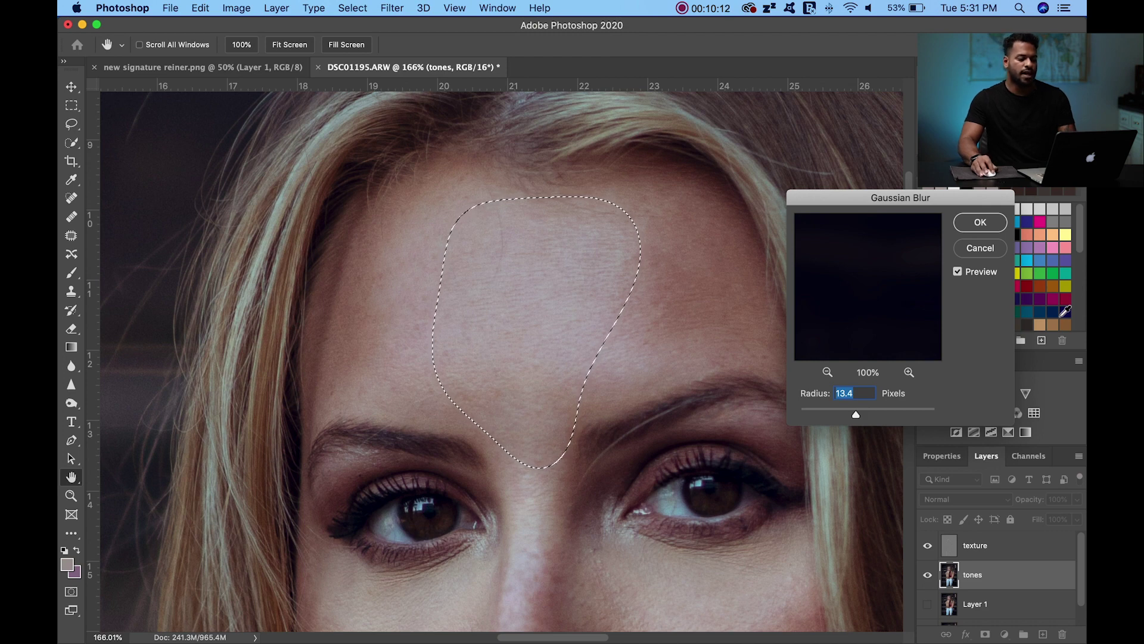
pyautogui.click(971, 225)
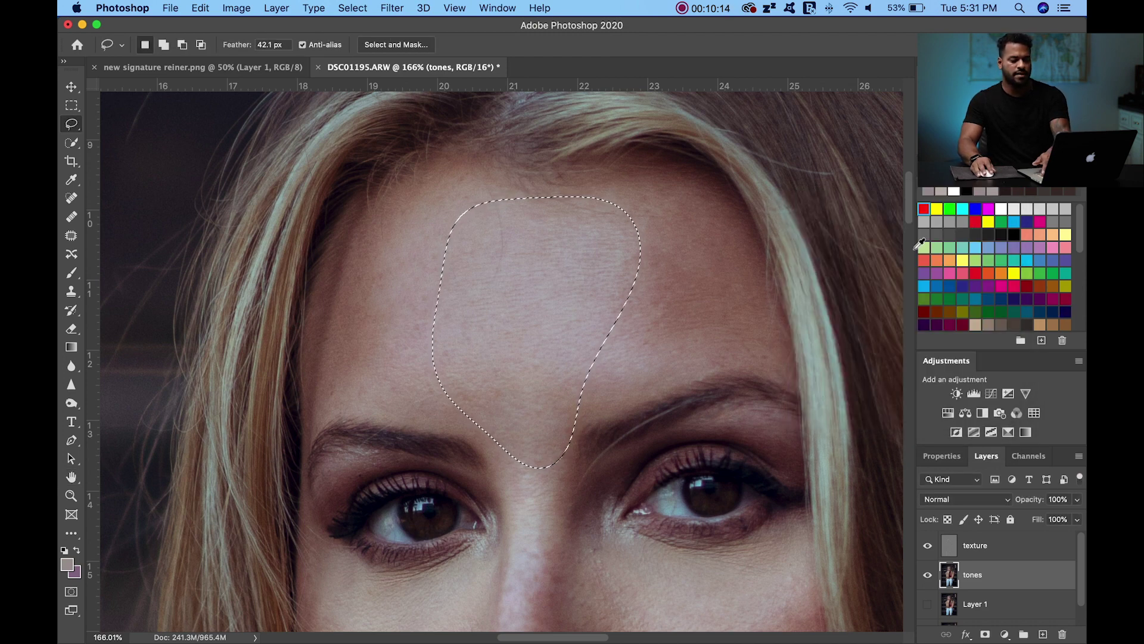
pyautogui.press('super+d')
# Step: Lasso the right side of the forehead, blur it at 13.4 px, and deselect
pyautogui.moveTo(545, 443)
pyautogui.mouseDown()
pyautogui.moveTo(534, 292)
pyautogui.moveTo(558, 209)
pyautogui.moveTo(694, 191)
pyautogui.moveTo(741, 234)
pyautogui.moveTo(771, 346)
pyautogui.moveTo(599, 398)
pyautogui.moveTo(545, 435)
pyautogui.mouseUp()
pyautogui.press('q')
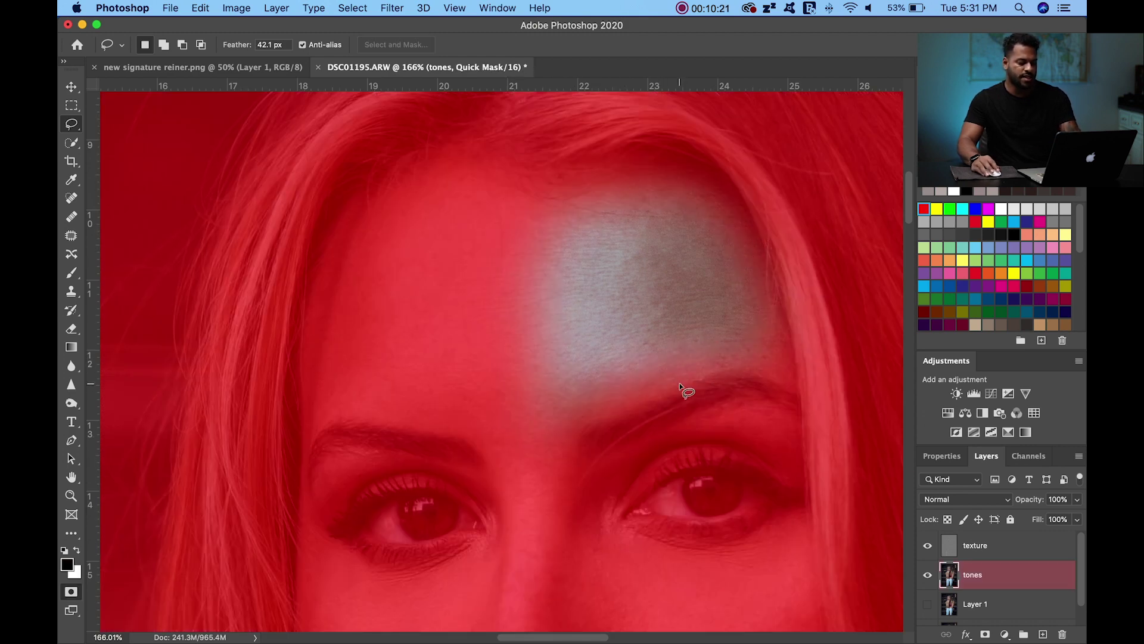
pyautogui.press('q')
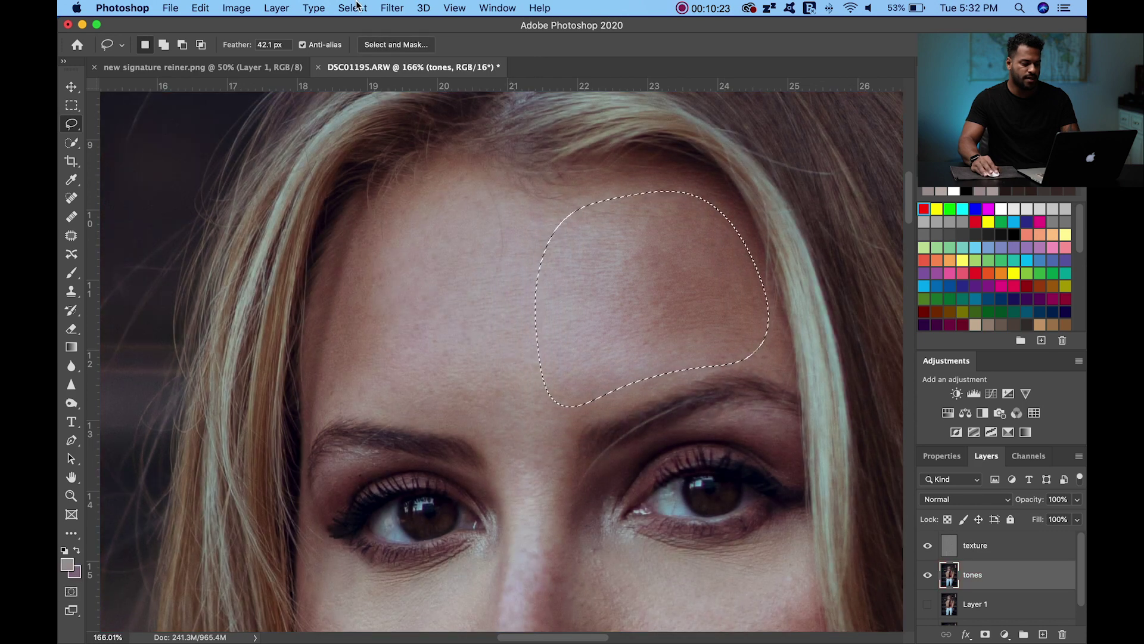
pyautogui.click(392, 7)
pyautogui.moveTo(498, 180)
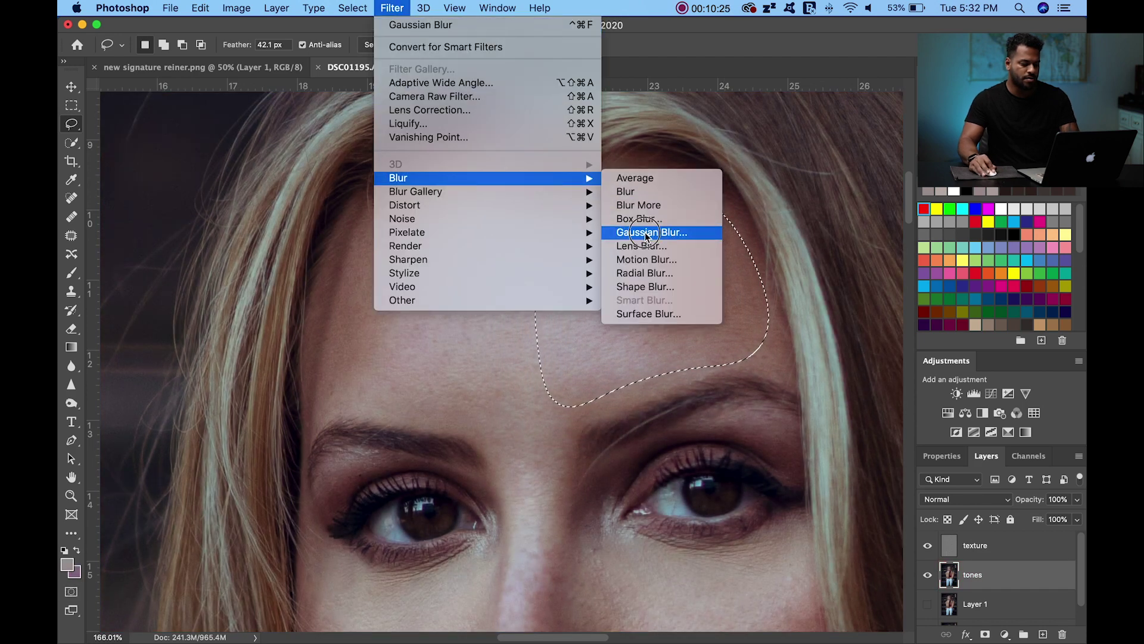
pyautogui.click(651, 231)
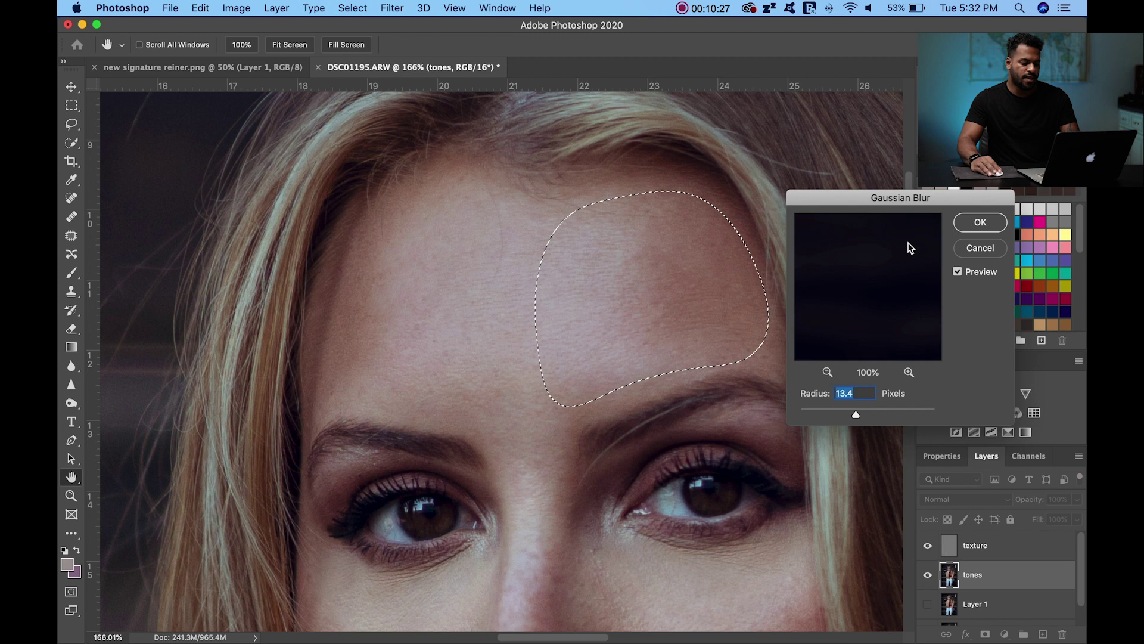
pyautogui.press('Return')
pyautogui.click(501, 486)
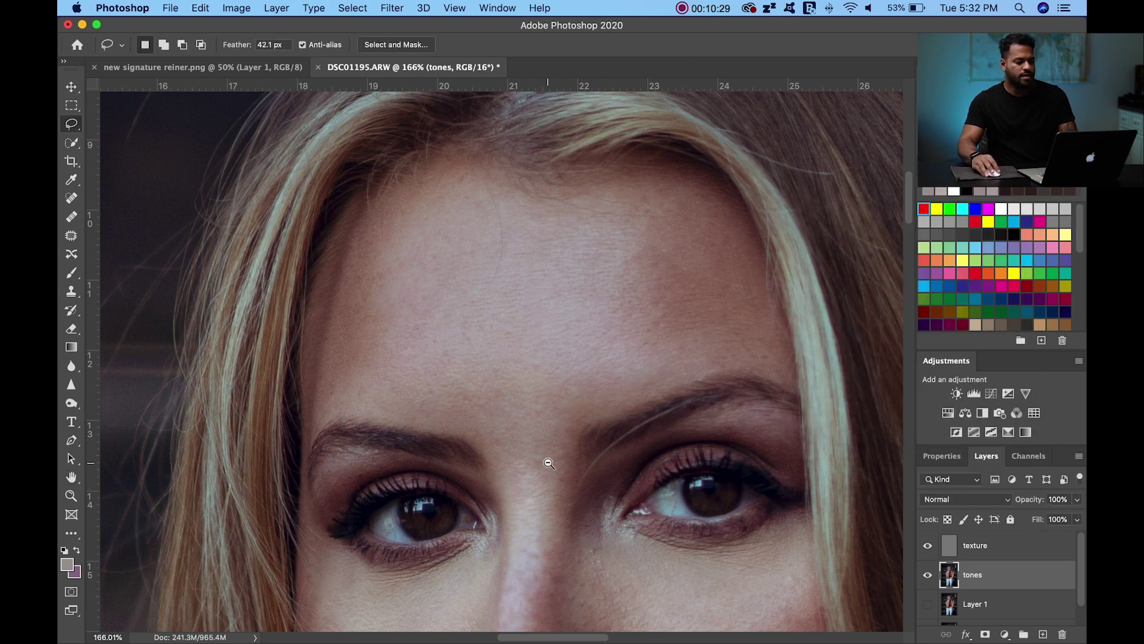
pyautogui.press('z')
pyautogui.moveTo(549, 463); pyautogui.dragTo(511, 332)
# Step: Lasso the left cheek below the eye and apply a Gaussian Blur to it
pyautogui.scroll(-4, 511, 332)
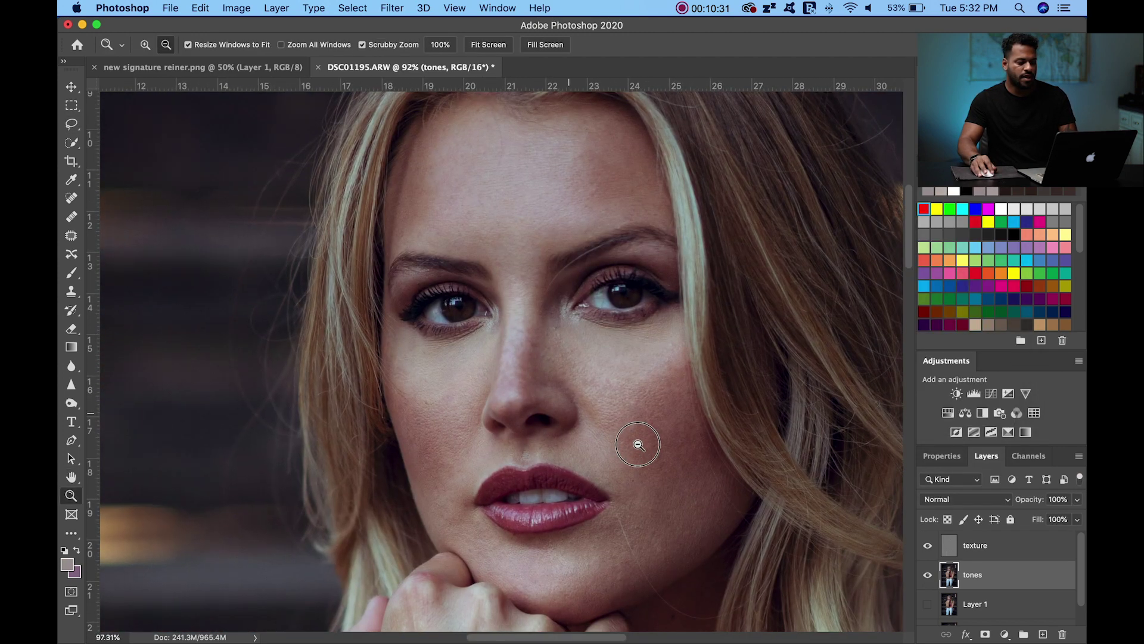
pyautogui.moveTo(638, 445); pyautogui.dragTo(644, 427)
pyautogui.press('l')
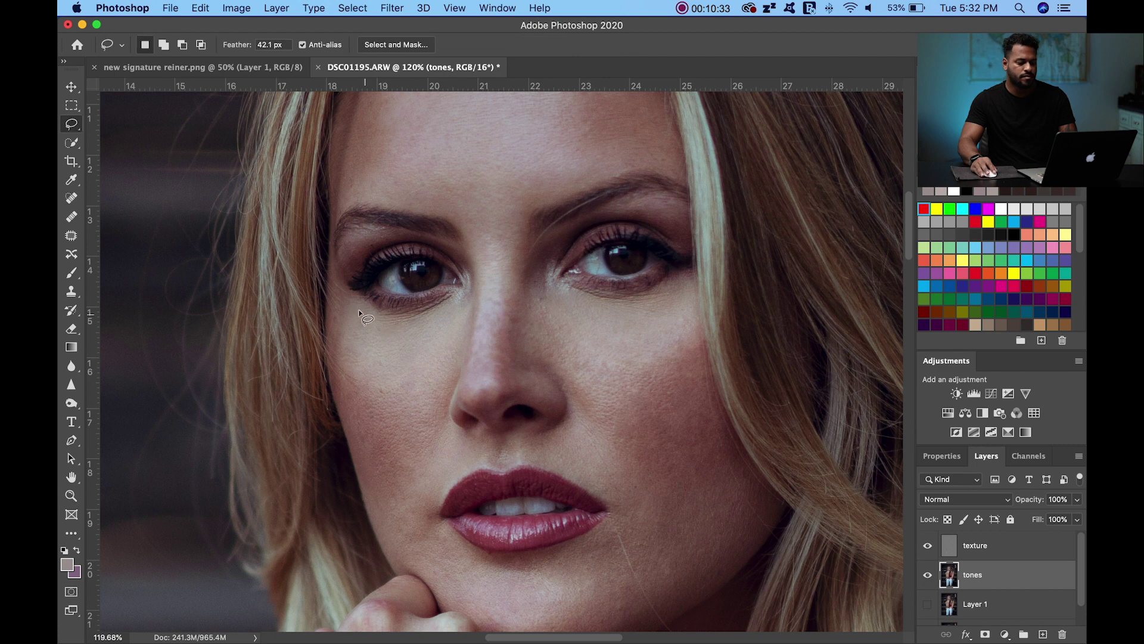
pyautogui.moveTo(335, 303)
pyautogui.mouseDown()
pyautogui.moveTo(457, 325)
pyautogui.moveTo(442, 430)
pyautogui.moveTo(412, 492)
pyautogui.moveTo(349, 417)
pyautogui.moveTo(352, 313)
pyautogui.mouseUp()
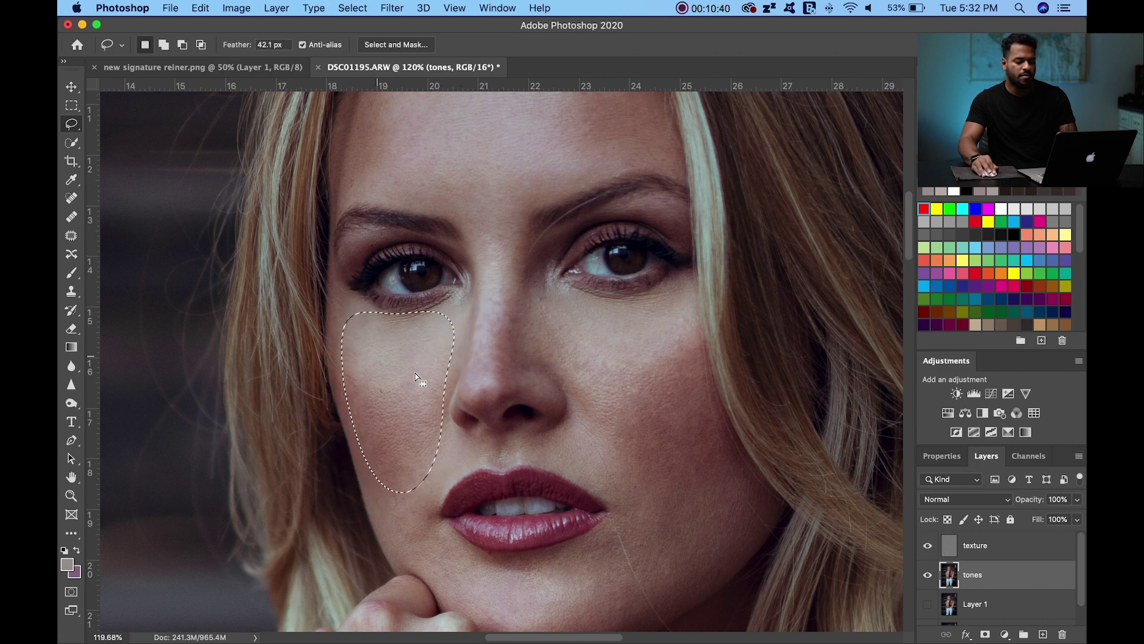
pyautogui.click(392, 7)
pyautogui.moveTo(511, 176)
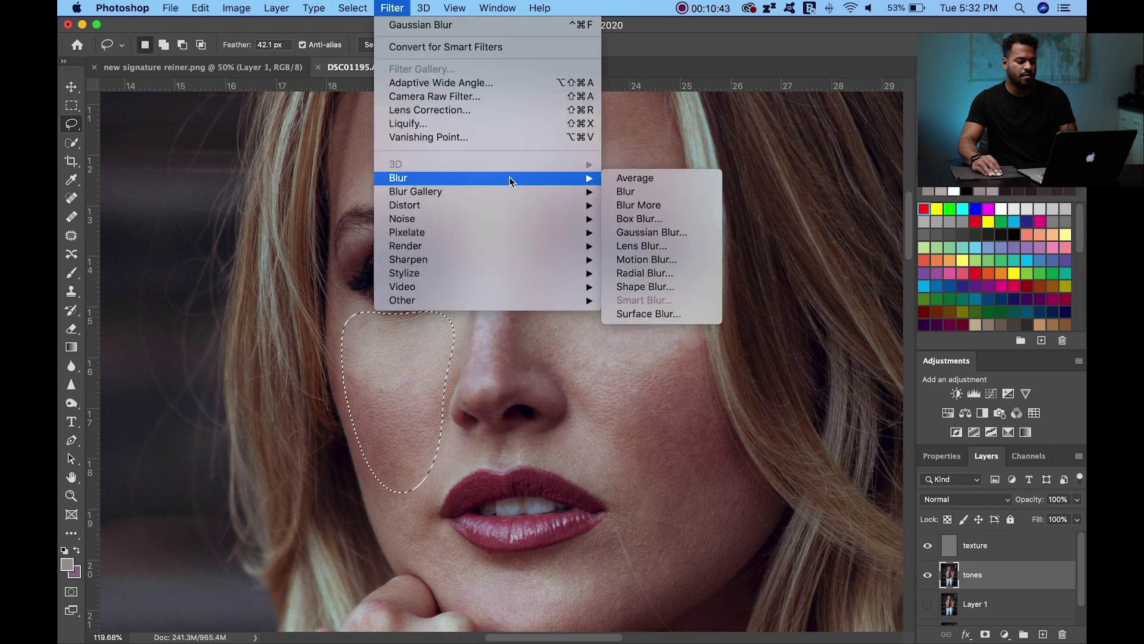
pyautogui.click(655, 232)
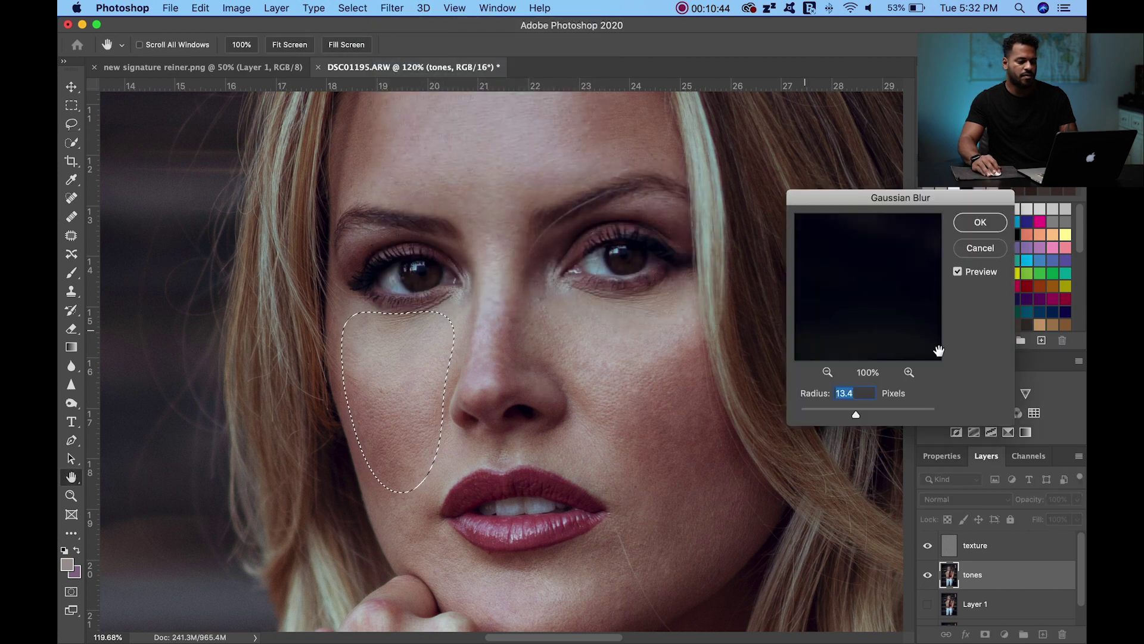
pyautogui.click(981, 222)
# Step: Blur the cheek under the right eye with a 36-pixel Gaussian Blur, then deselect
pyautogui.moveTo(611, 466)
pyautogui.mouseDown()
pyautogui.moveTo(549, 358)
pyautogui.moveTo(600, 299)
pyautogui.moveTo(688, 330)
pyautogui.moveTo(735, 485)
pyautogui.moveTo(612, 466)
pyautogui.mouseUp()
pyautogui.click(353, 8)
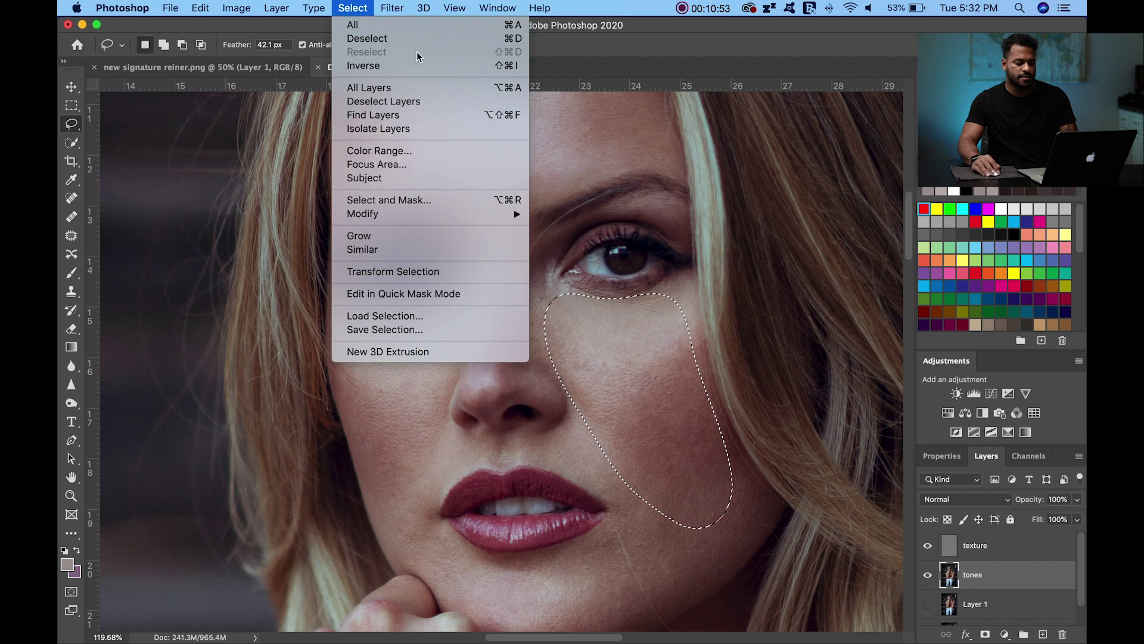
pyautogui.moveTo(394, 6)
pyautogui.moveTo(511, 183)
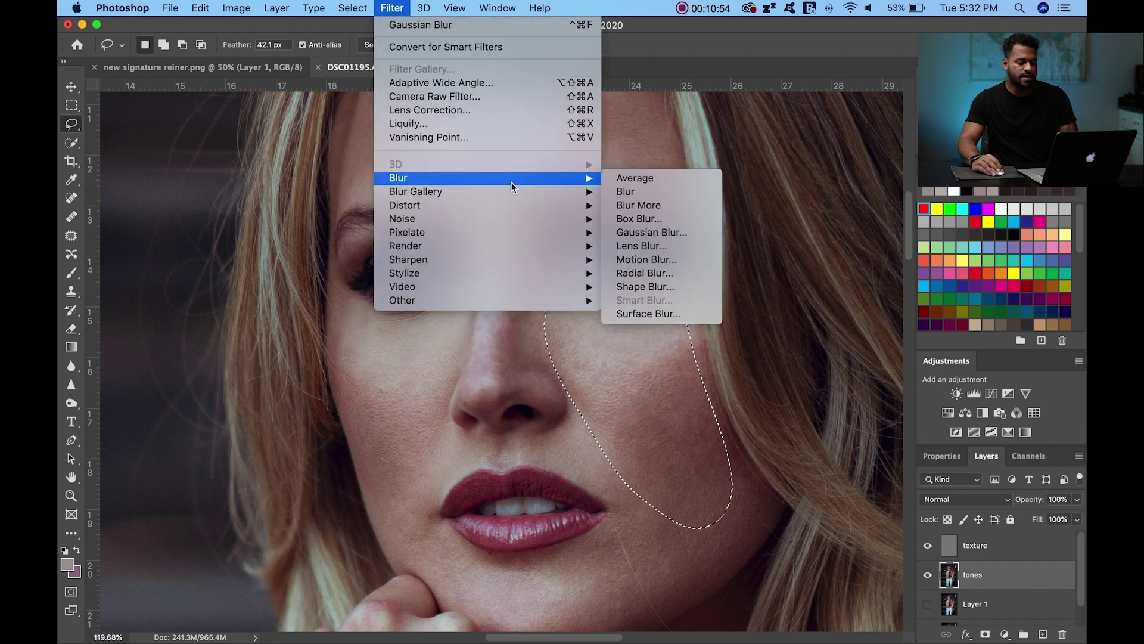
pyautogui.click(666, 233)
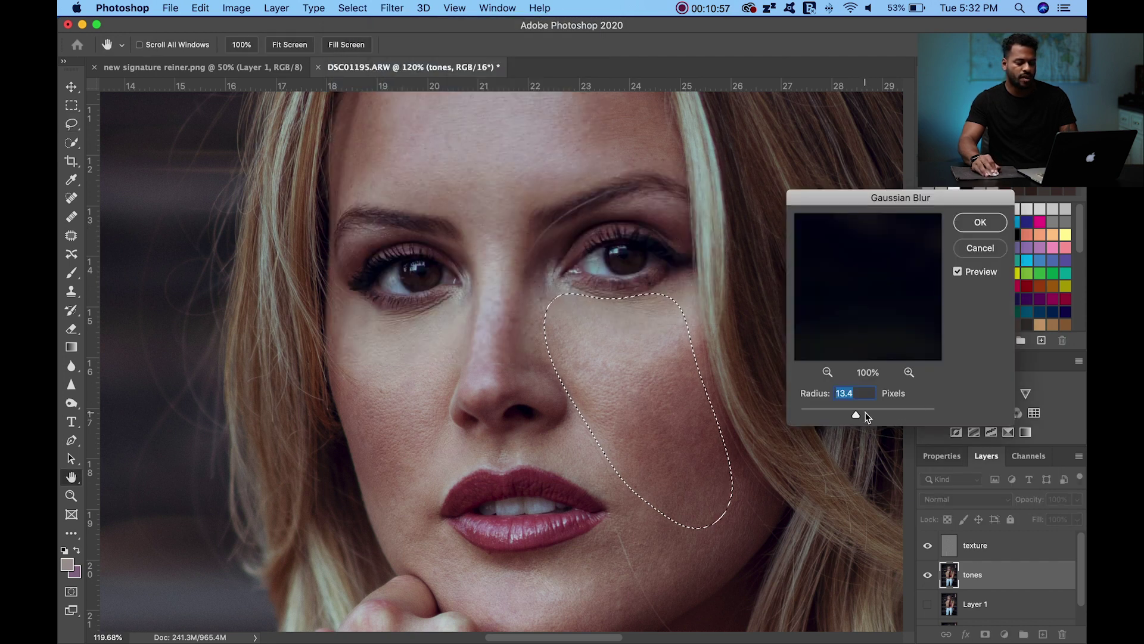
pyautogui.moveTo(865, 412); pyautogui.dragTo(867, 413)
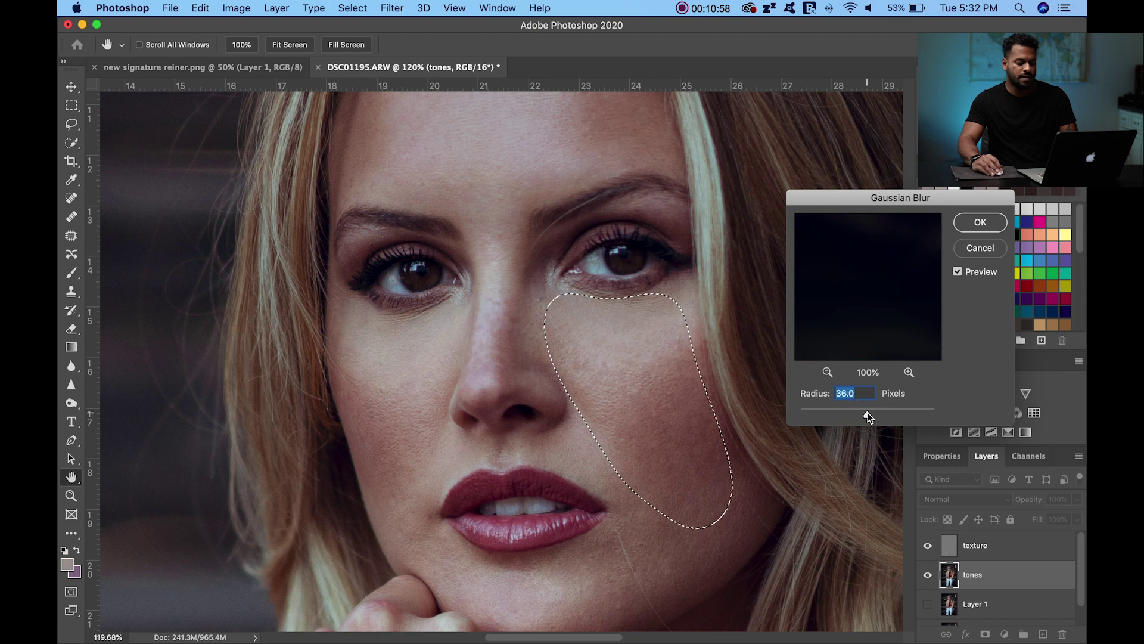
pyautogui.click(978, 222)
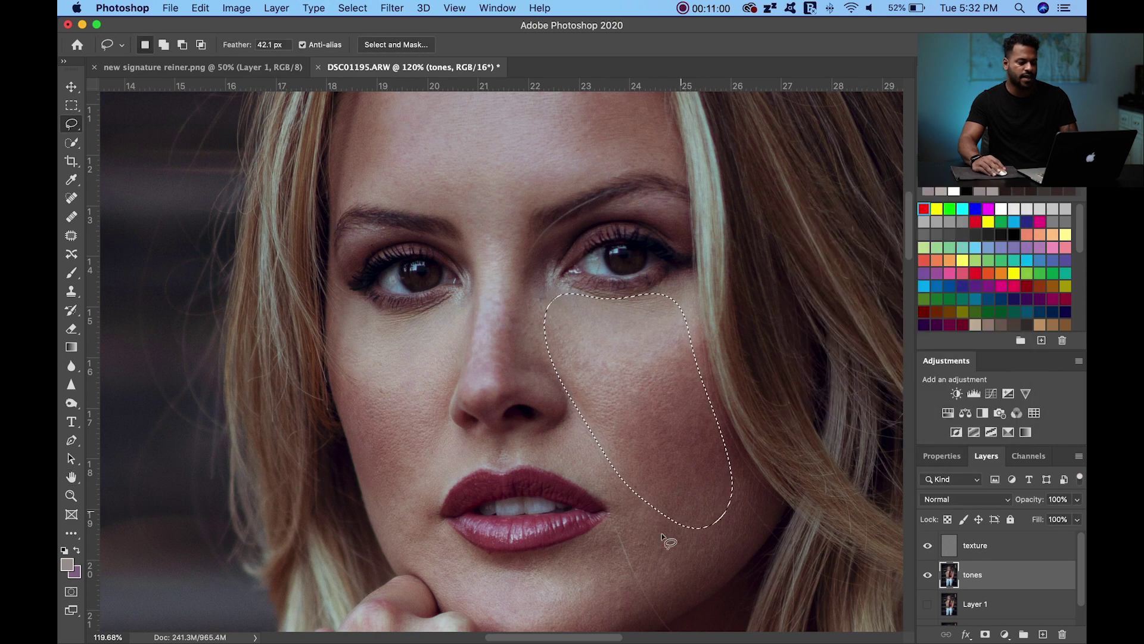
pyautogui.press('super+d')
pyautogui.scroll(-3, 592, 526)
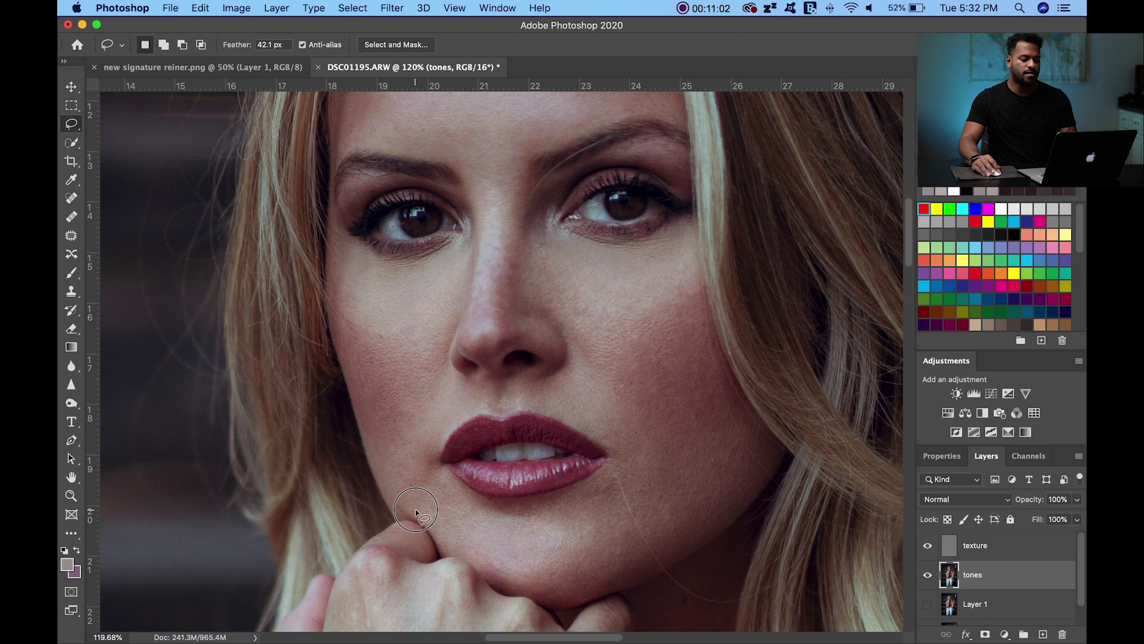
# Step: Lasso the chin beneath the lower lip, apply a 36-pixel Gaussian Blur, and deselect
pyautogui.moveTo(416, 509)
pyautogui.mouseDown()
pyautogui.moveTo(503, 501)
pyautogui.moveTo(646, 485)
pyautogui.moveTo(614, 575)
pyautogui.moveTo(539, 586)
pyautogui.moveTo(468, 552)
pyautogui.moveTo(435, 513)
pyautogui.mouseUp()
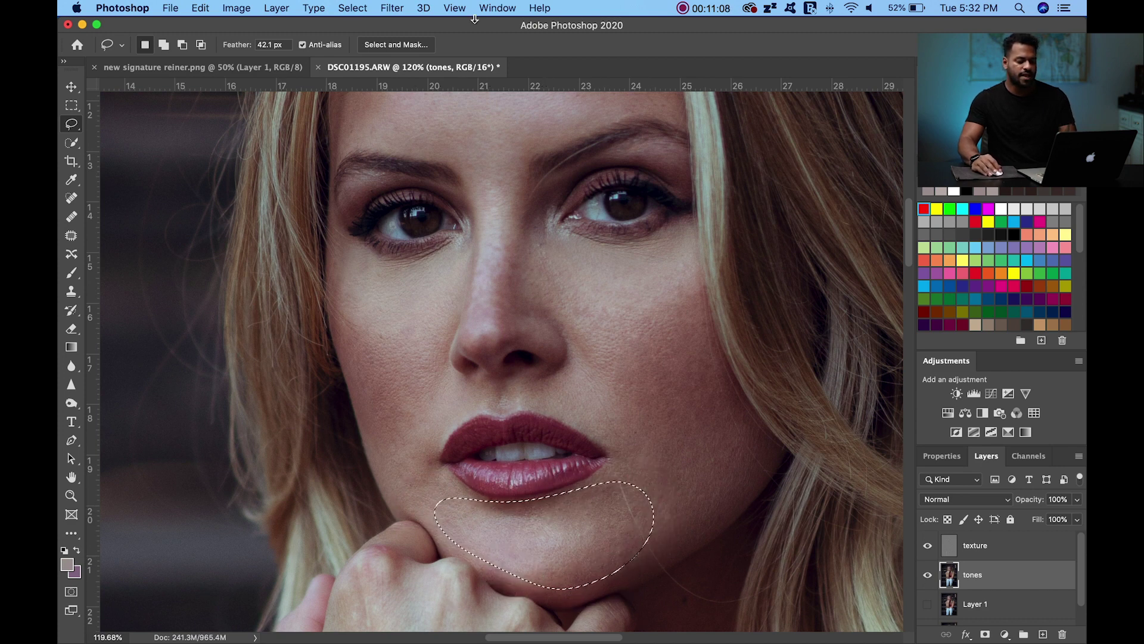
pyautogui.click(392, 8)
pyautogui.moveTo(539, 190)
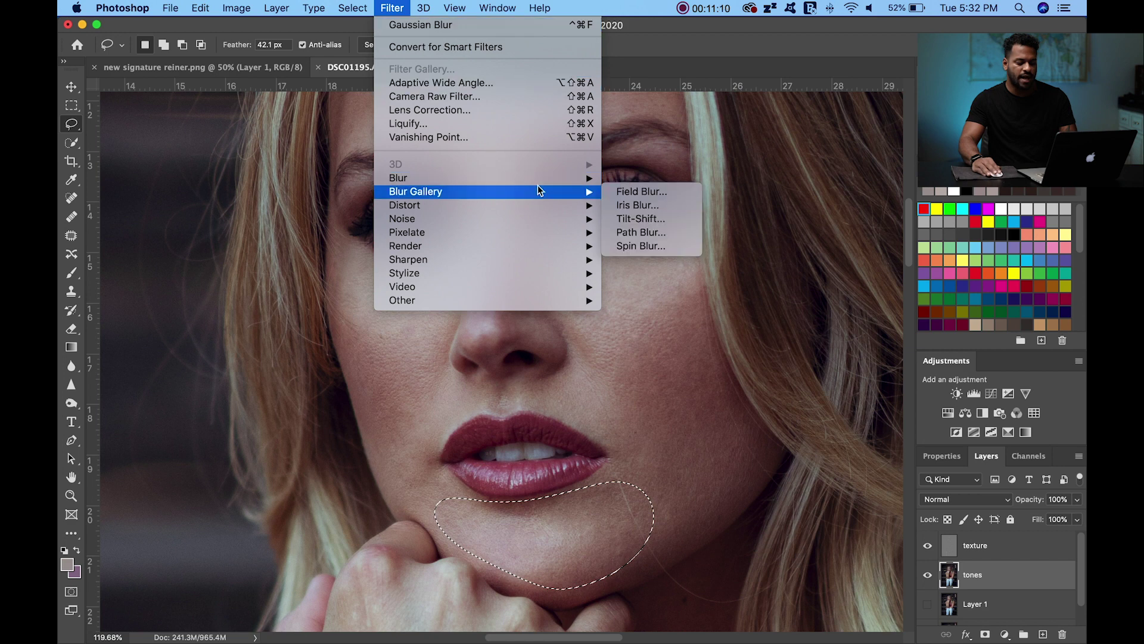
pyautogui.moveTo(588, 184)
pyautogui.click(678, 232)
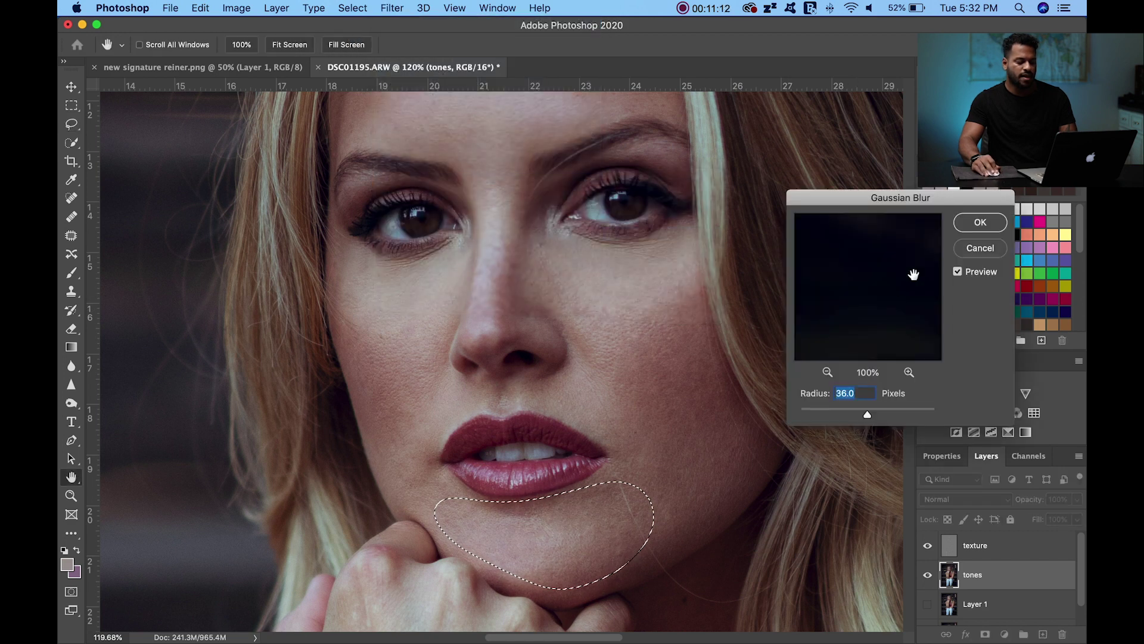
pyautogui.click(975, 222)
pyautogui.click(667, 448)
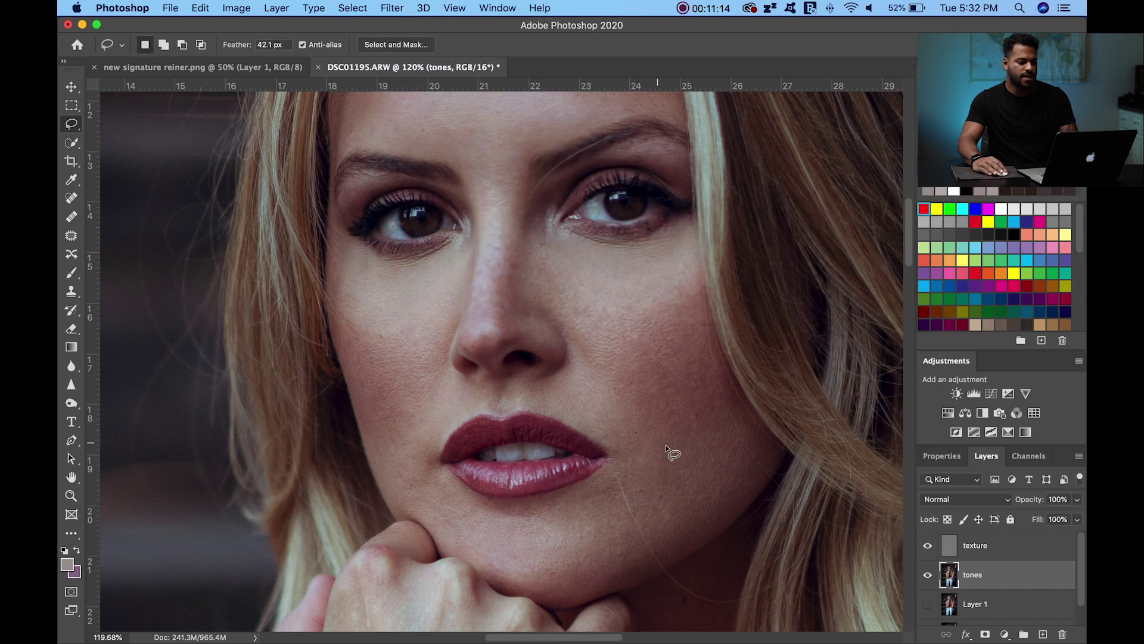
# Step: Lasso the right cheek down to the jaw and blur it at 36 px
pyautogui.moveTo(555, 507)
pyautogui.mouseDown()
pyautogui.moveTo(594, 484)
pyautogui.moveTo(685, 368)
pyautogui.moveTo(757, 451)
pyautogui.moveTo(644, 557)
pyautogui.moveTo(560, 525)
pyautogui.mouseUp()
pyautogui.scroll(-1, 560, 524)
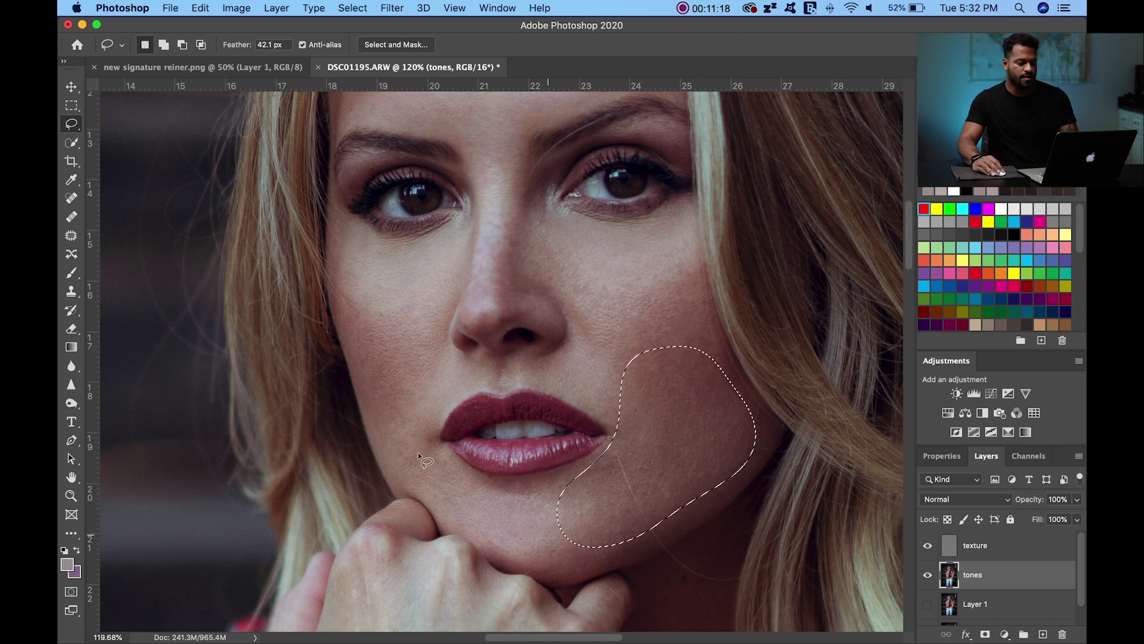
pyautogui.click(392, 7)
pyautogui.moveTo(513, 177)
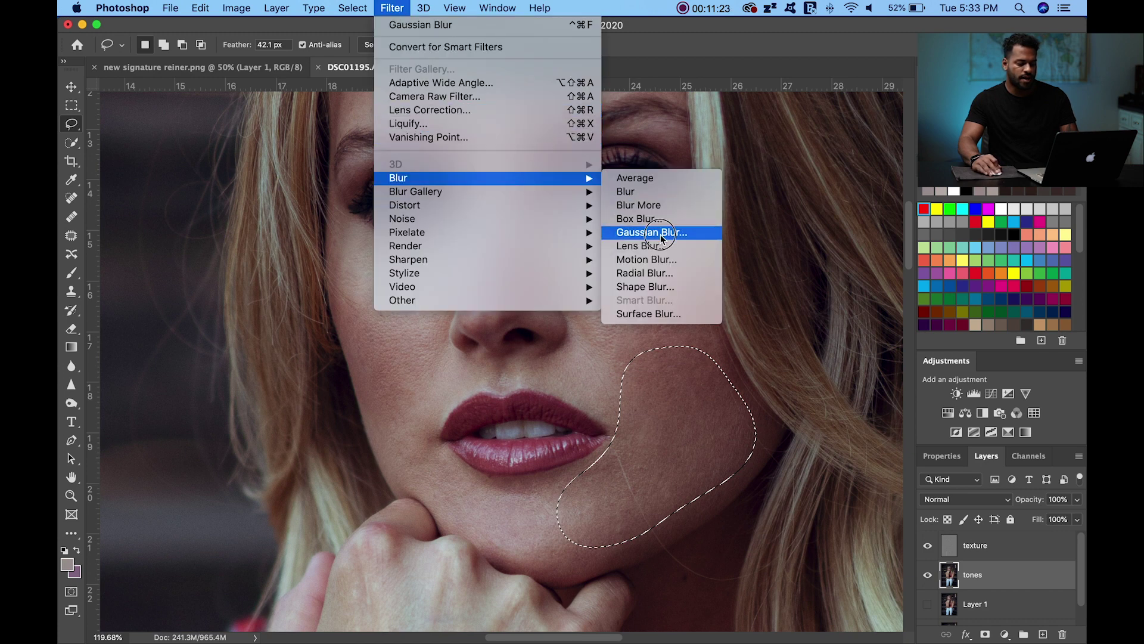
pyautogui.click(664, 232)
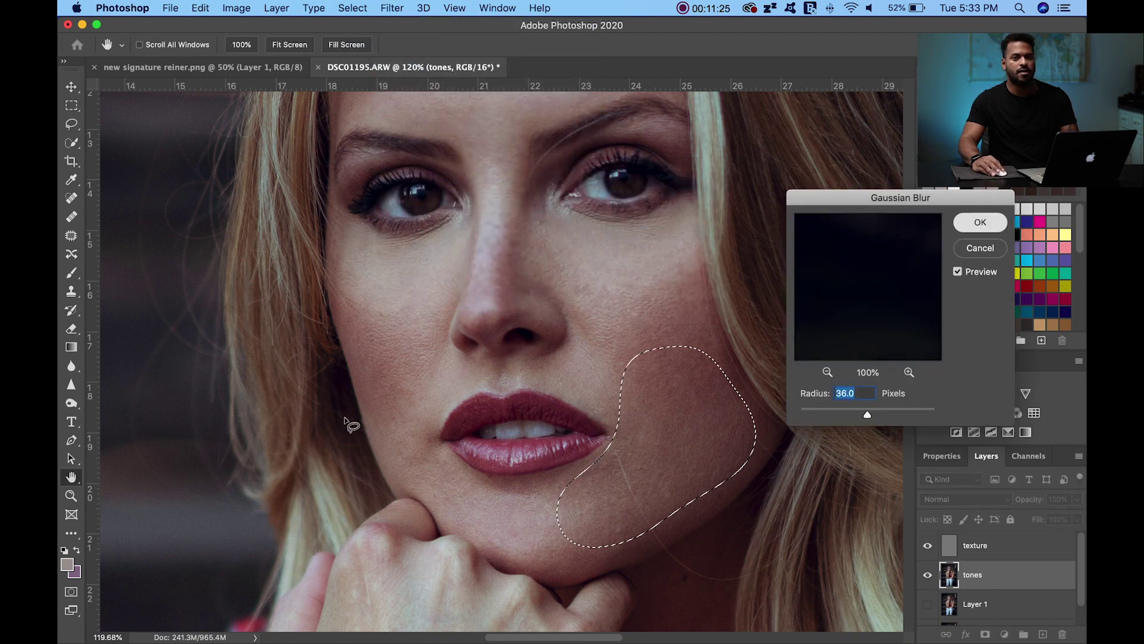
pyautogui.press('Return')
# Step: Lasso the skin beside the left of the lips and blur it at 36 px
pyautogui.moveTo(364, 383)
pyautogui.mouseDown()
pyautogui.moveTo(419, 353)
pyautogui.moveTo(444, 359)
pyautogui.moveTo(456, 379)
pyautogui.moveTo(432, 420)
pyautogui.moveTo(439, 457)
pyautogui.moveTo(504, 525)
pyautogui.moveTo(433, 511)
pyautogui.moveTo(367, 393)
pyautogui.mouseUp()
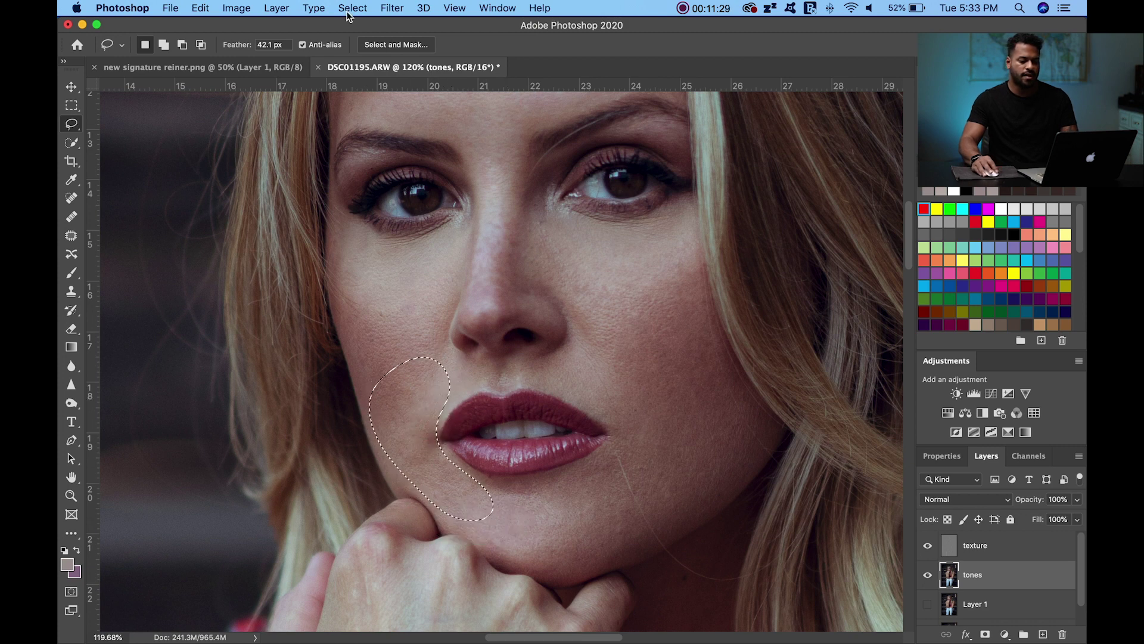
pyautogui.click(388, 7)
pyautogui.moveTo(491, 179)
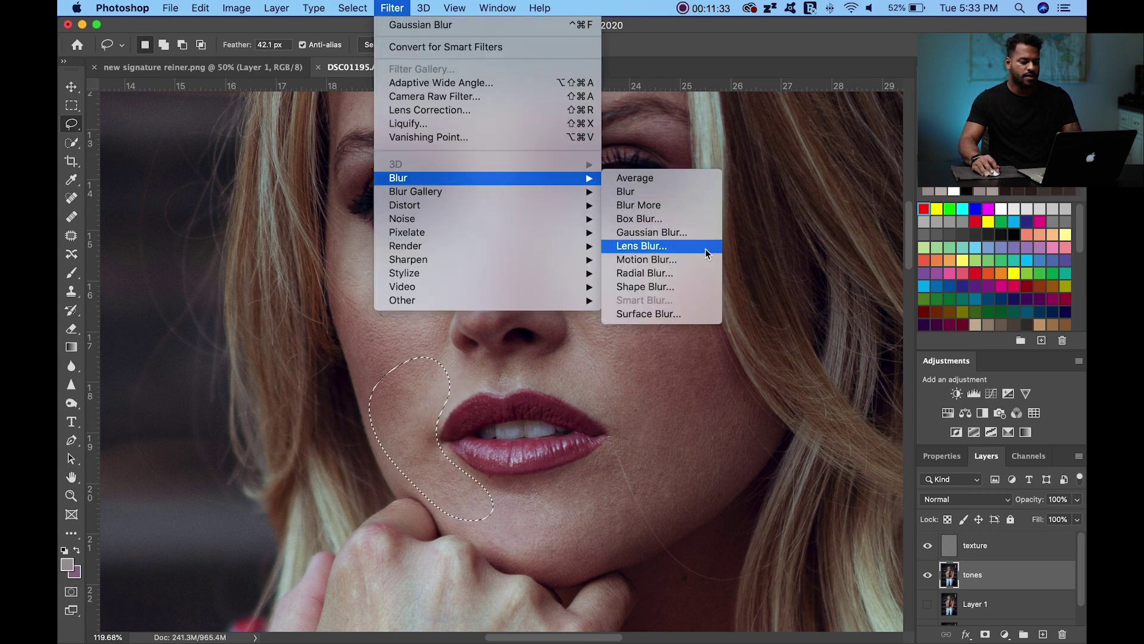
pyautogui.click(686, 233)
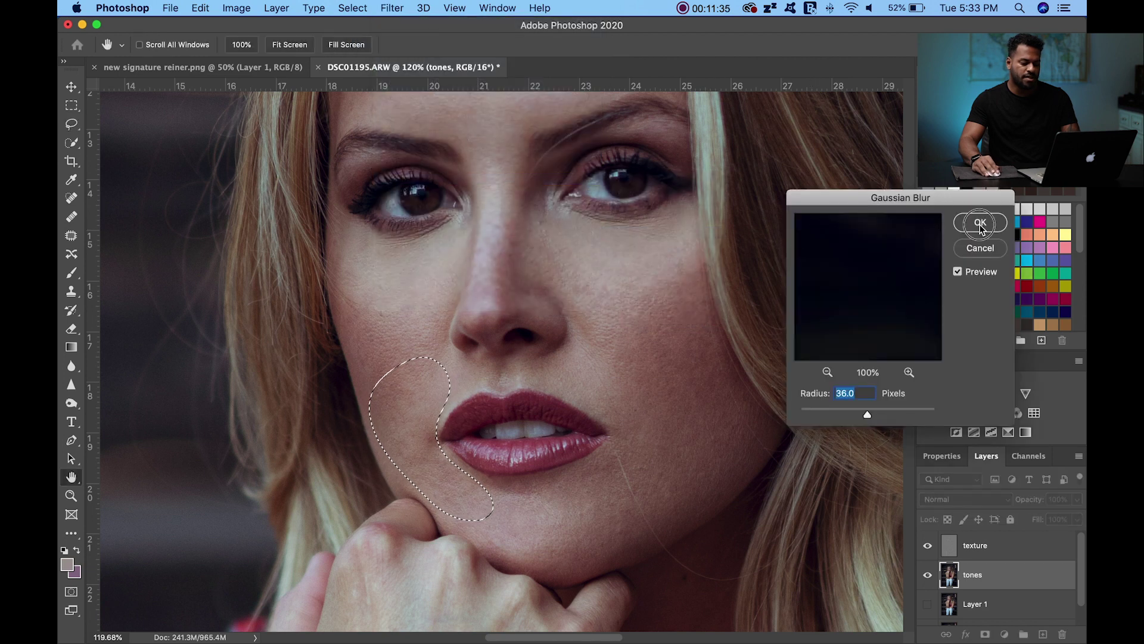
pyautogui.click(980, 228)
pyautogui.press('super+h')
pyautogui.moveTo(578, 354)
pyautogui.mouseDown()
pyautogui.moveTo(589, 440)
pyautogui.moveTo(537, 454)
pyautogui.moveTo(620, 437)
pyautogui.moveTo(635, 478)
pyautogui.moveTo(549, 471)
pyautogui.mouseUp()
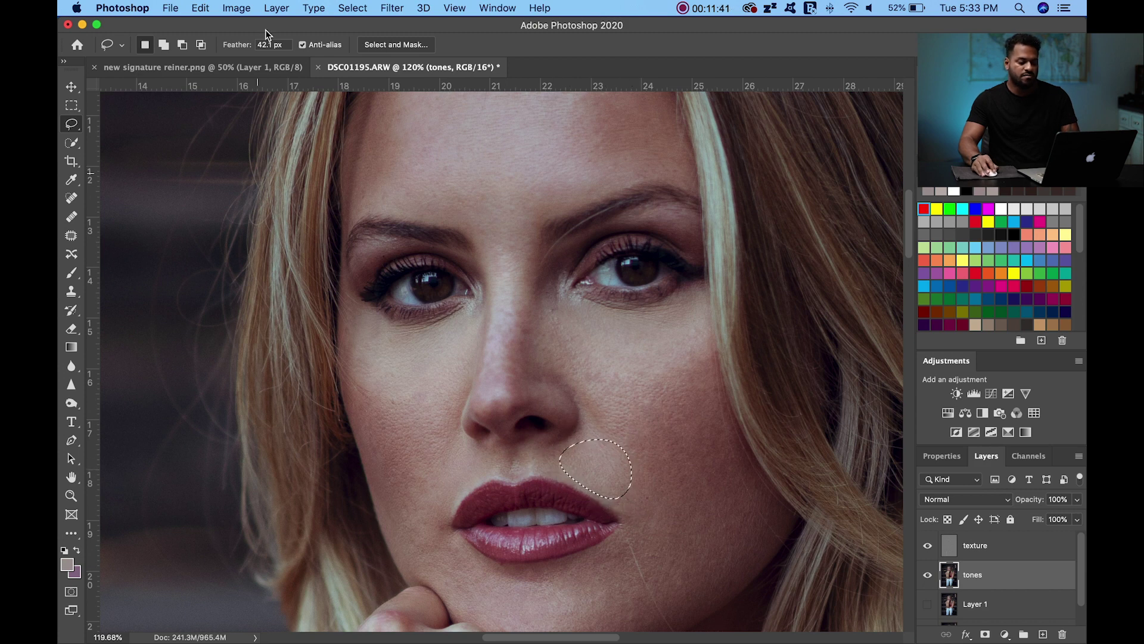
# Step: Apply a 36-pixel Gaussian Blur to the patch above the lip and the patch left of the mouth
pyautogui.click(387, 9)
pyautogui.moveTo(532, 177)
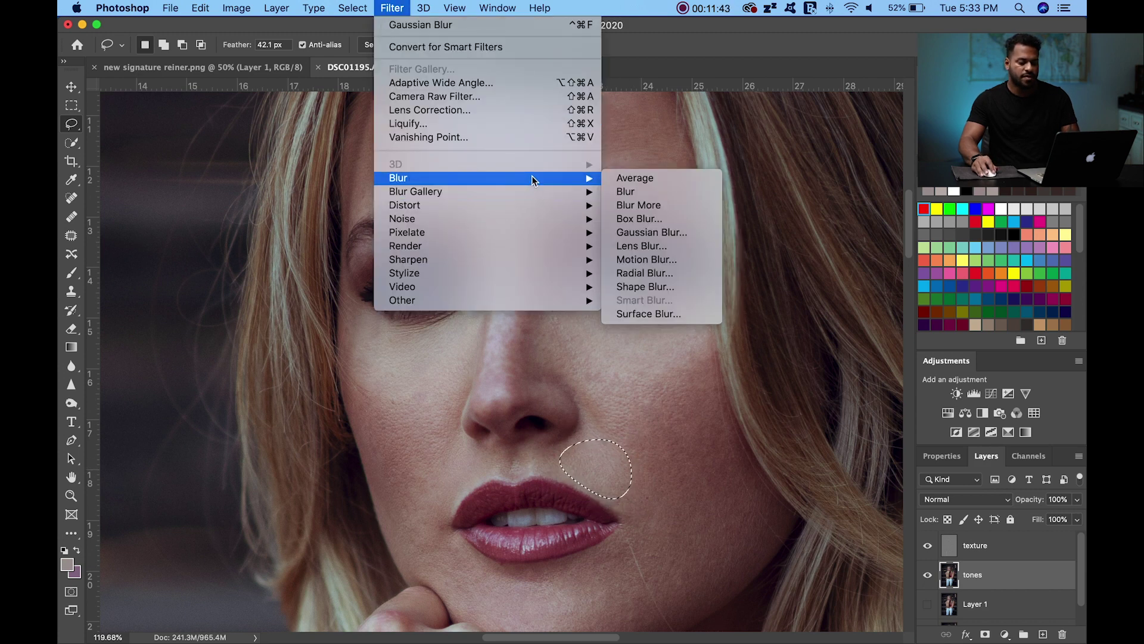
pyautogui.click(681, 238)
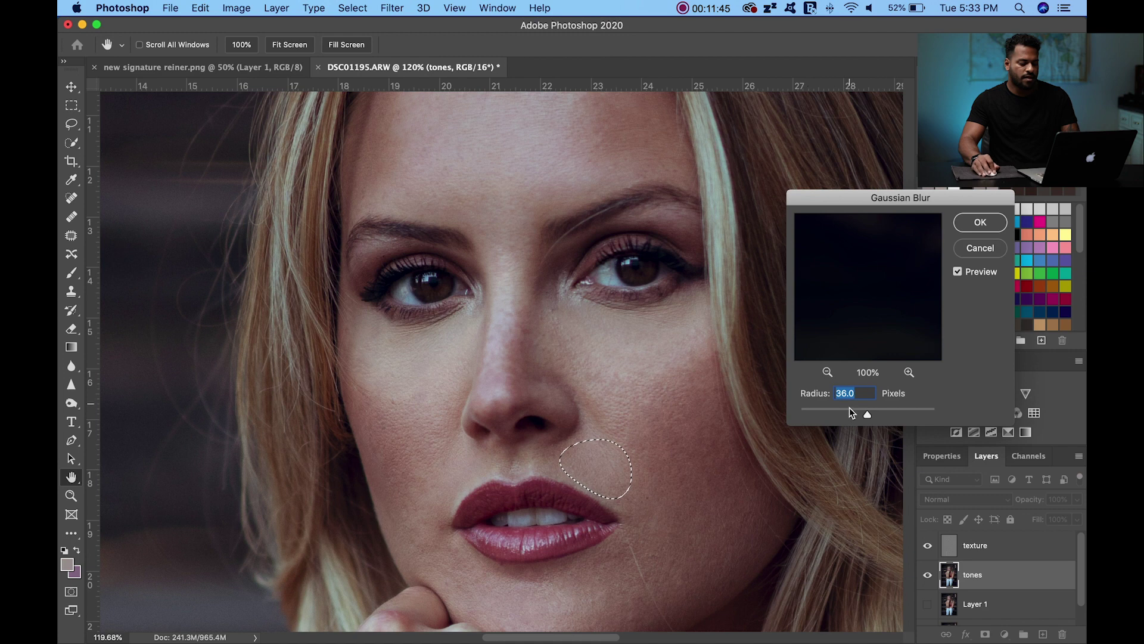
pyautogui.click(973, 233)
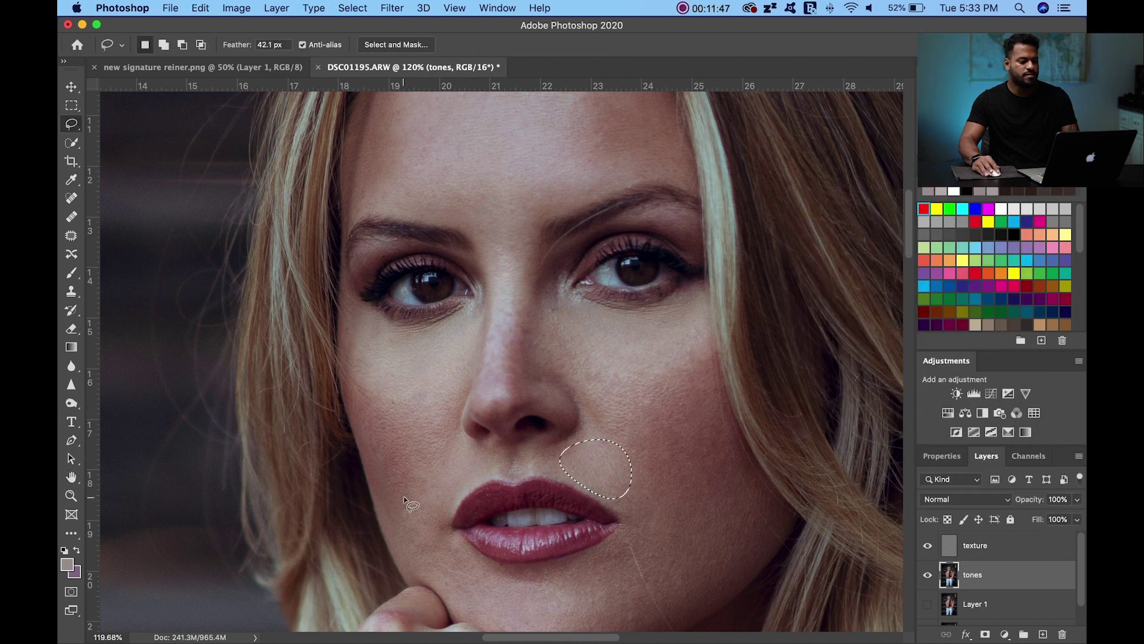
pyautogui.moveTo(453, 439)
pyautogui.mouseDown()
pyautogui.moveTo(476, 474)
pyautogui.moveTo(387, 516)
pyautogui.moveTo(395, 506)
pyautogui.mouseUp()
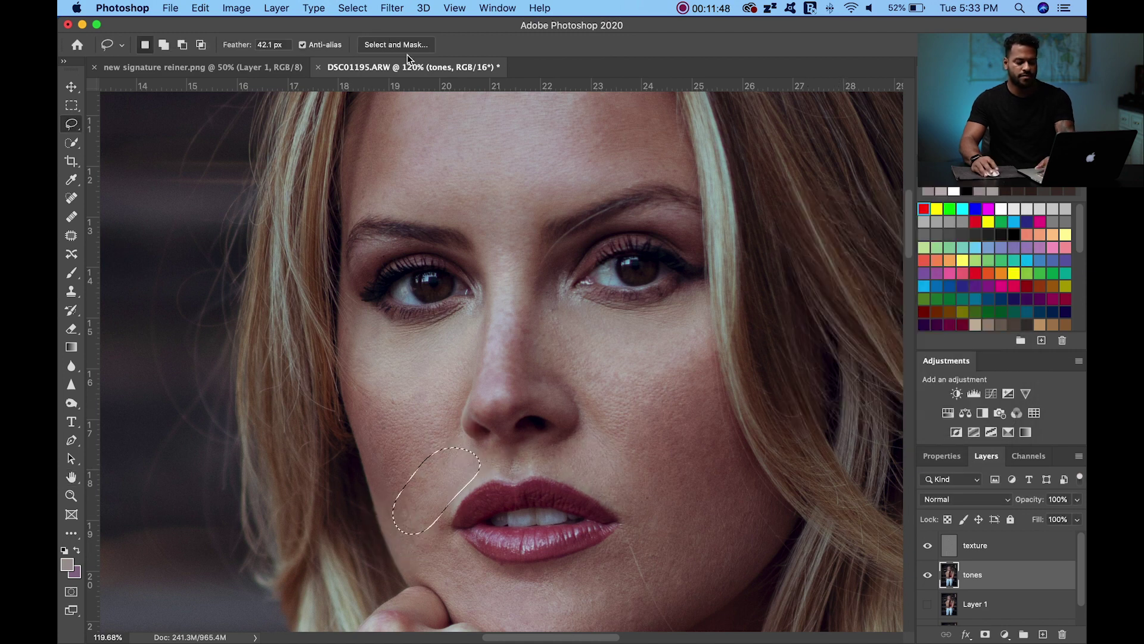
pyautogui.click(395, 11)
pyautogui.moveTo(545, 179)
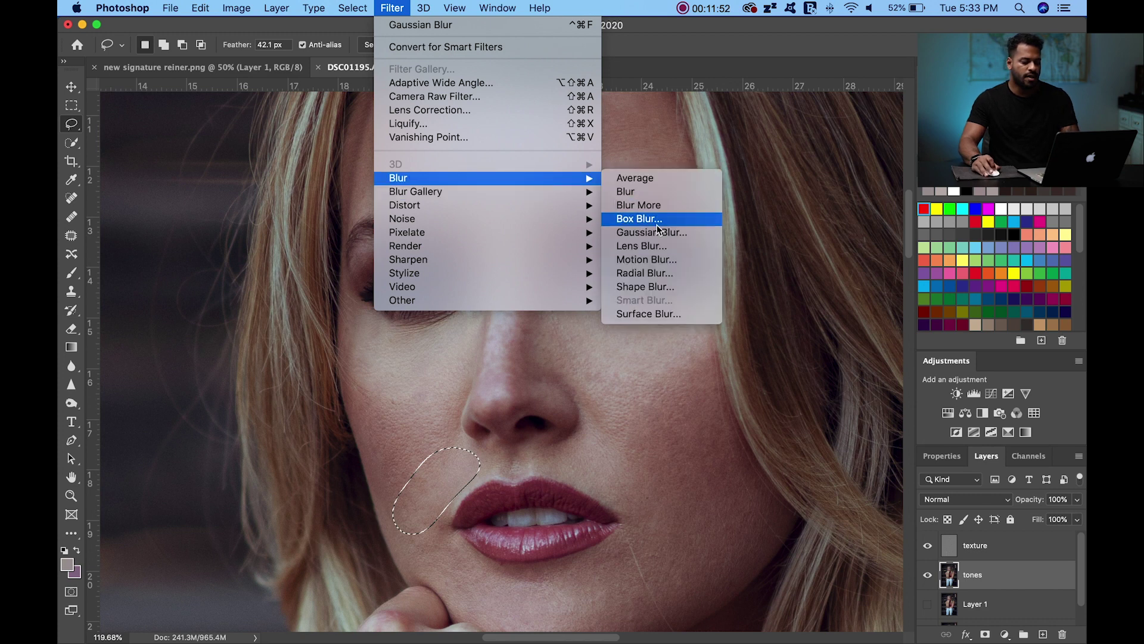
pyautogui.click(659, 237)
pyautogui.press('Return')
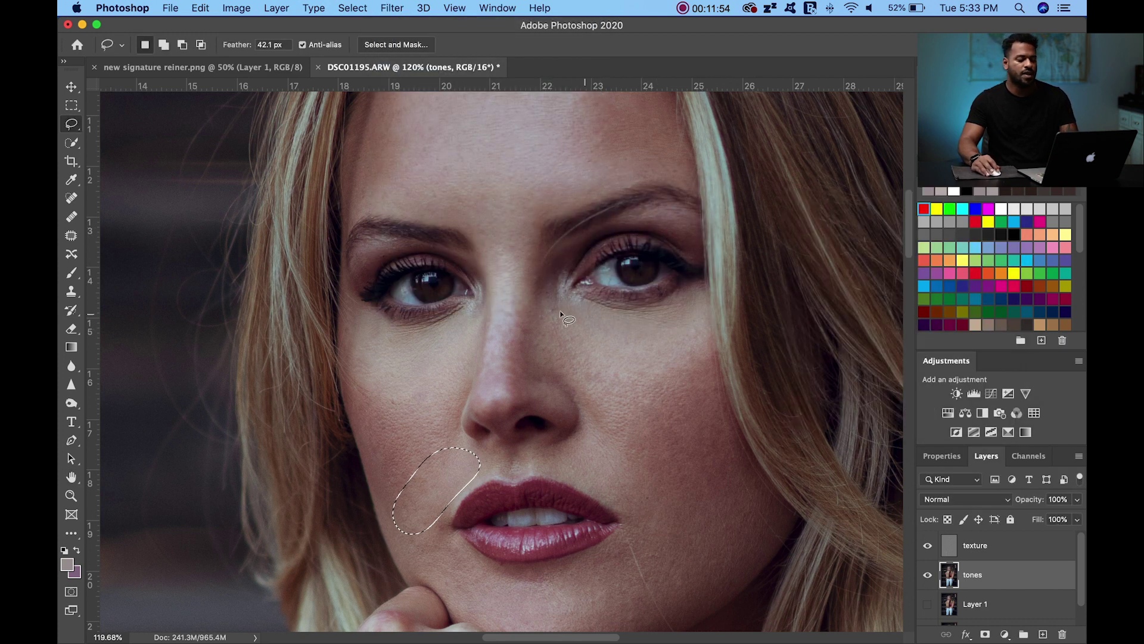
pyautogui.scroll(3, 553, 329)
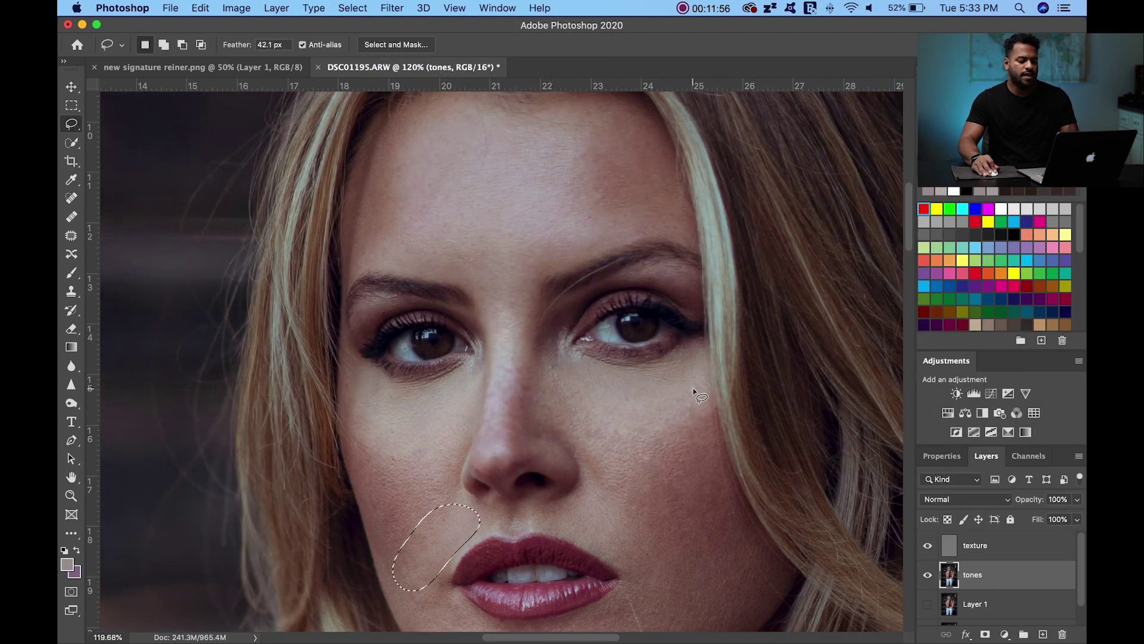
# Step: Lasso the nose from bridge to tip and apply a 4.7-pixel Gaussian Blur
pyautogui.moveTo(469, 289)
pyautogui.mouseDown()
pyautogui.moveTo(504, 241)
pyautogui.moveTo(538, 240)
pyautogui.moveTo(521, 301)
pyautogui.moveTo(535, 339)
pyautogui.moveTo(585, 397)
pyautogui.moveTo(586, 436)
pyautogui.moveTo(567, 462)
pyautogui.moveTo(470, 464)
pyautogui.moveTo(471, 287)
pyautogui.mouseUp()
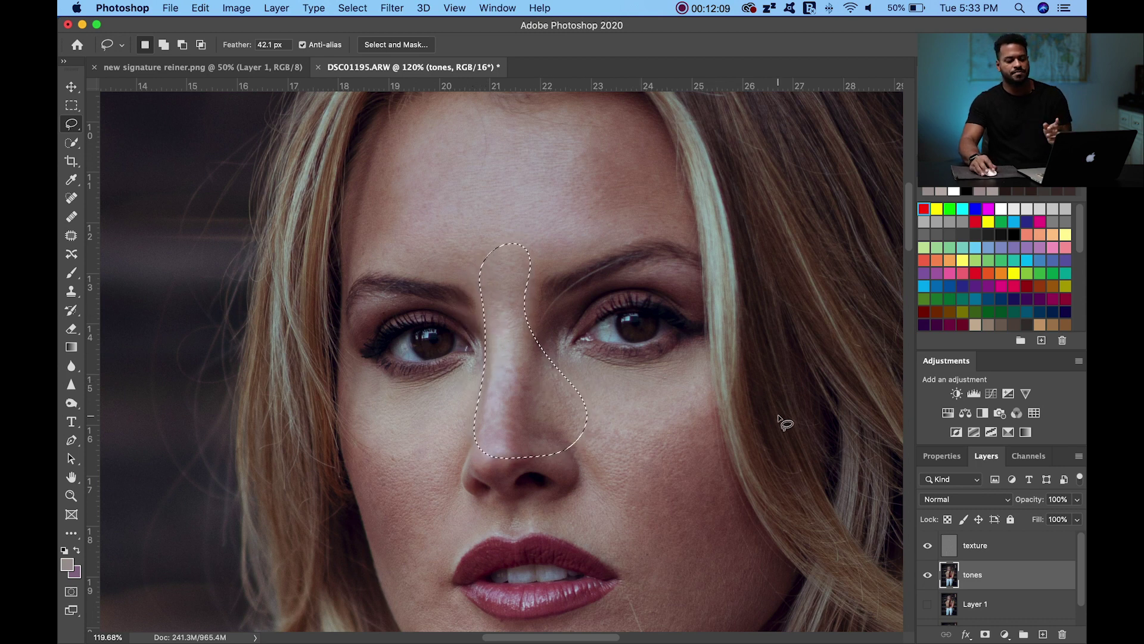
pyautogui.click(391, 7)
pyautogui.moveTo(518, 179)
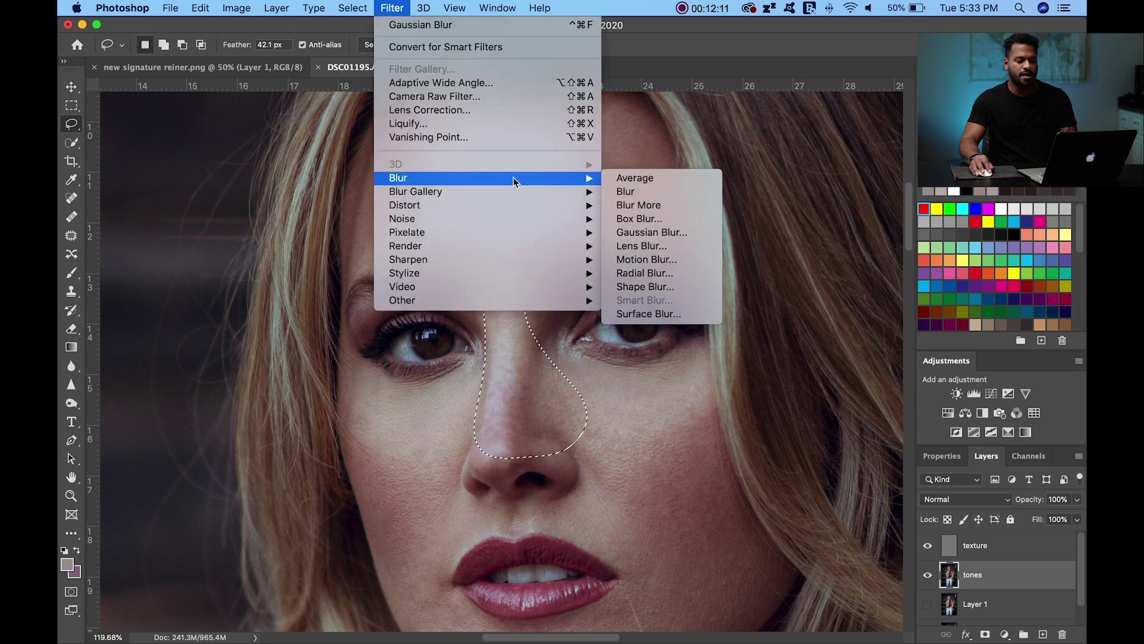
pyautogui.click(658, 234)
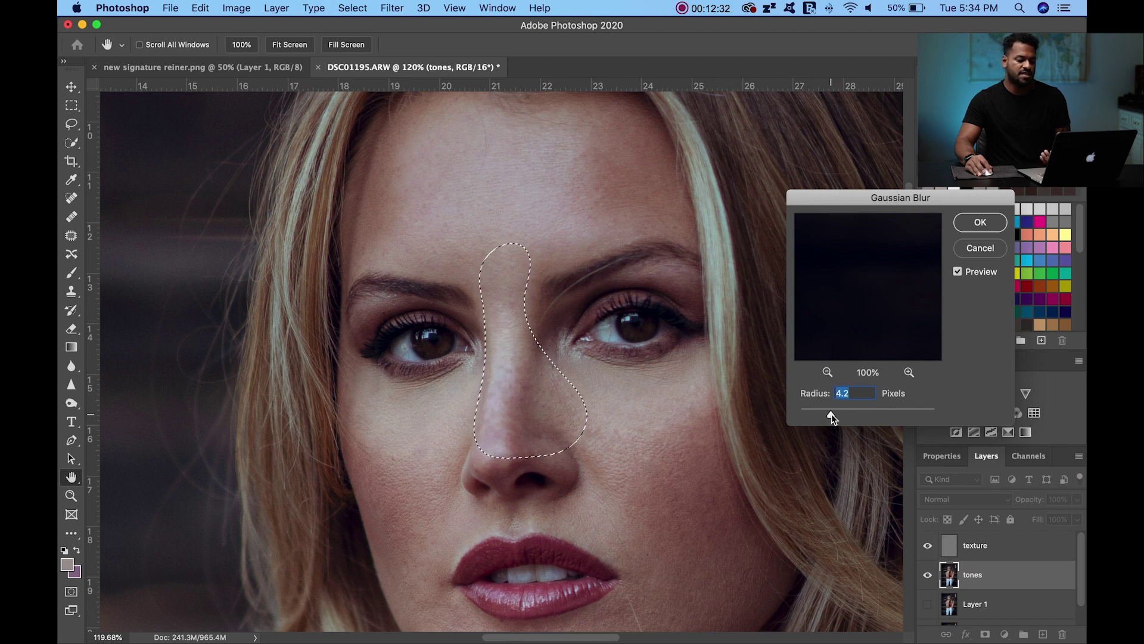
pyautogui.moveTo(831, 413); pyautogui.dragTo(834, 414)
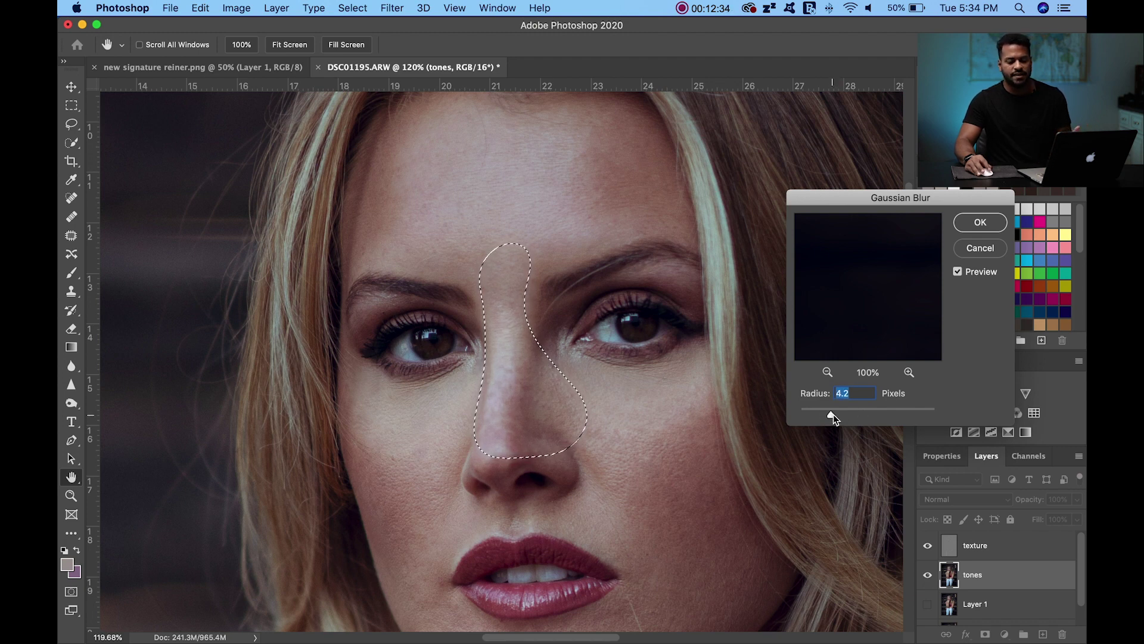
pyautogui.click(966, 230)
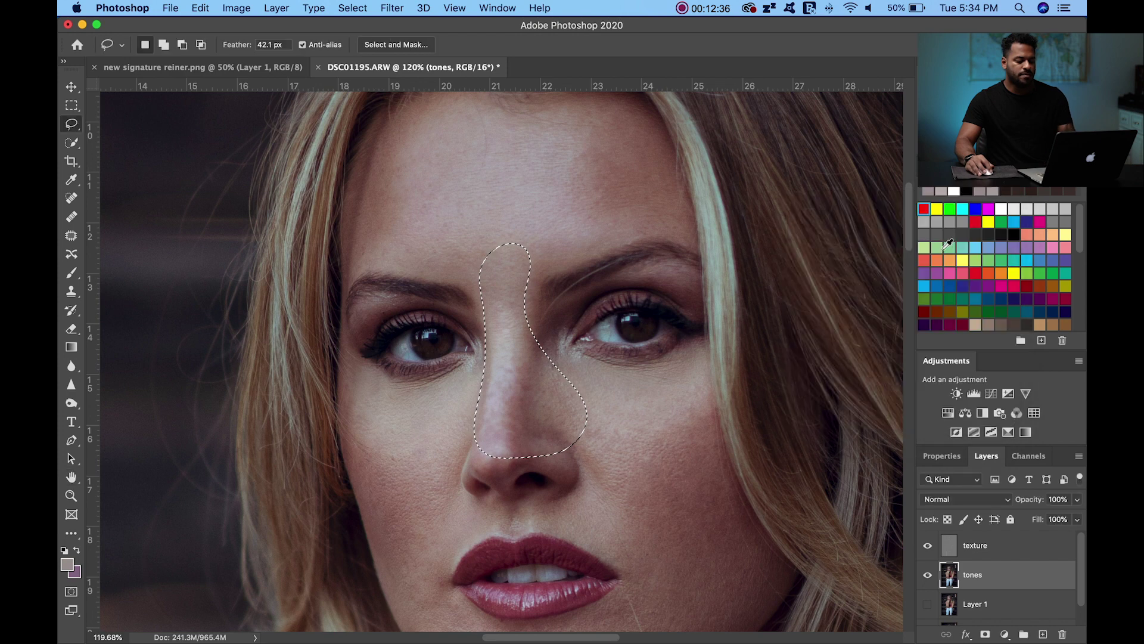
# Step: Zoom out to the whole portrait and blur the upper arm on the image's left at about 9.9 px
pyautogui.press('z')
pyautogui.moveTo(658, 477); pyautogui.dragTo(567, 480)
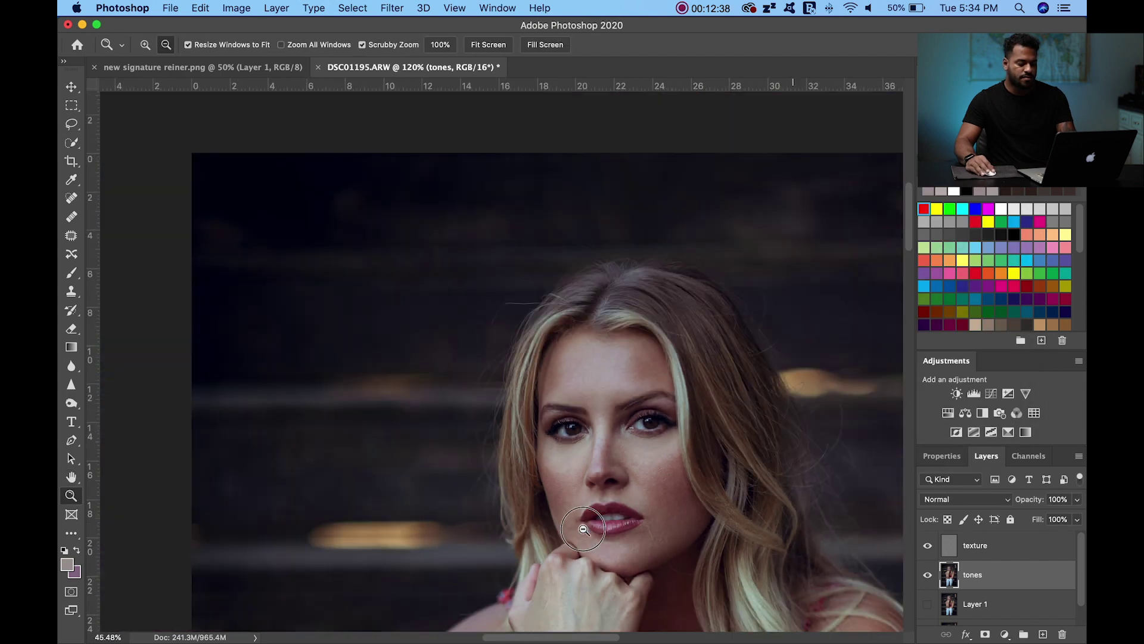
pyautogui.moveTo(680, 575); pyautogui.dragTo(584, 334)
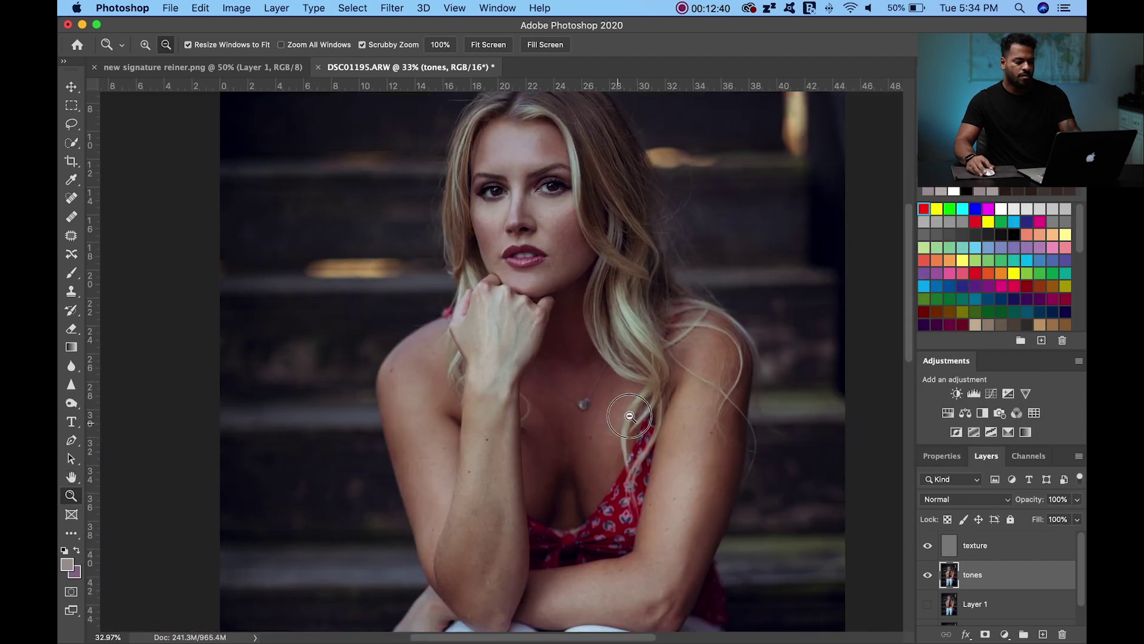
pyautogui.scroll(1, 633, 415)
pyautogui.press('l')
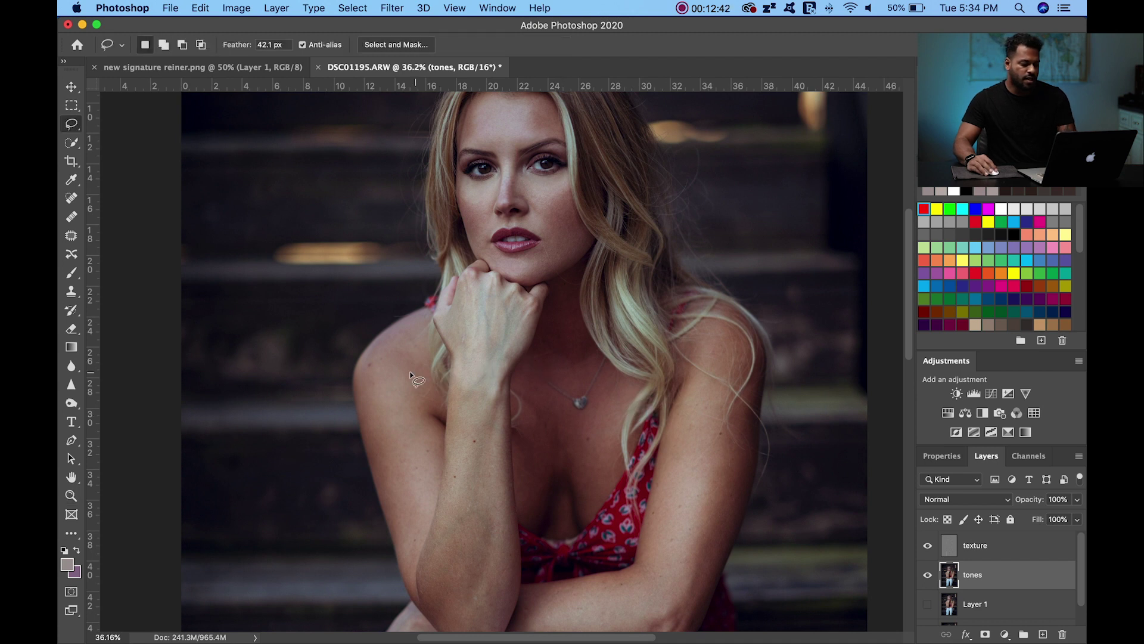
pyautogui.moveTo(360, 364)
pyautogui.mouseDown()
pyautogui.moveTo(388, 332)
pyautogui.moveTo(413, 327)
pyautogui.moveTo(428, 491)
pyautogui.moveTo(387, 503)
pyautogui.moveTo(362, 368)
pyautogui.mouseUp()
pyautogui.click(392, 8)
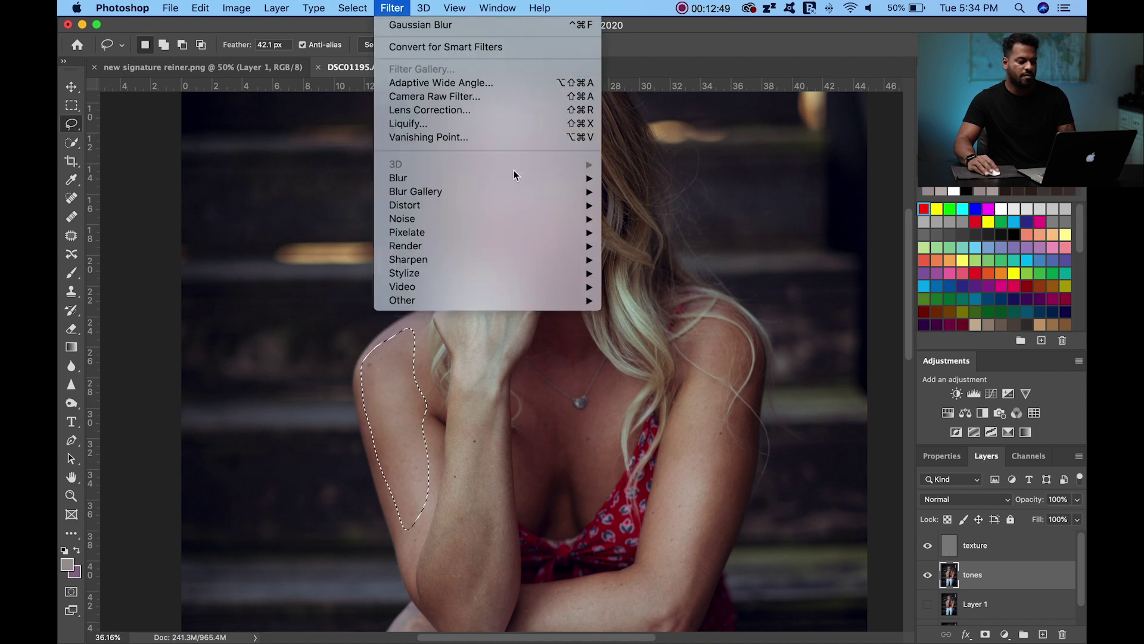
pyautogui.moveTo(515, 176)
pyautogui.click(667, 236)
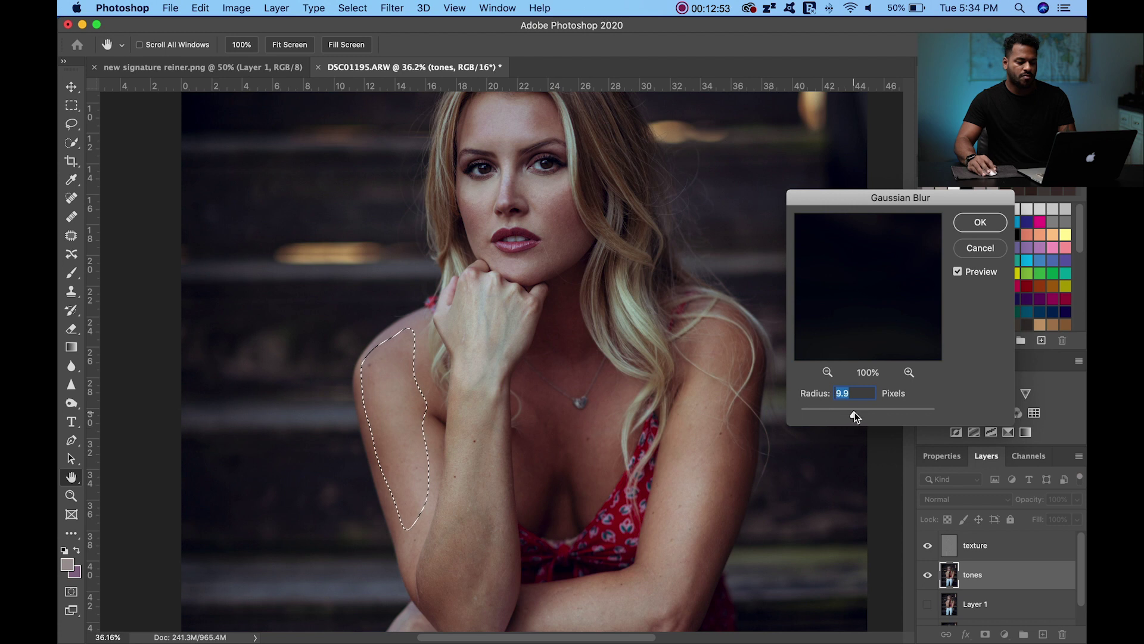
pyautogui.press('Return')
pyautogui.press('l')
pyautogui.hotkey('ctrl', 'd')
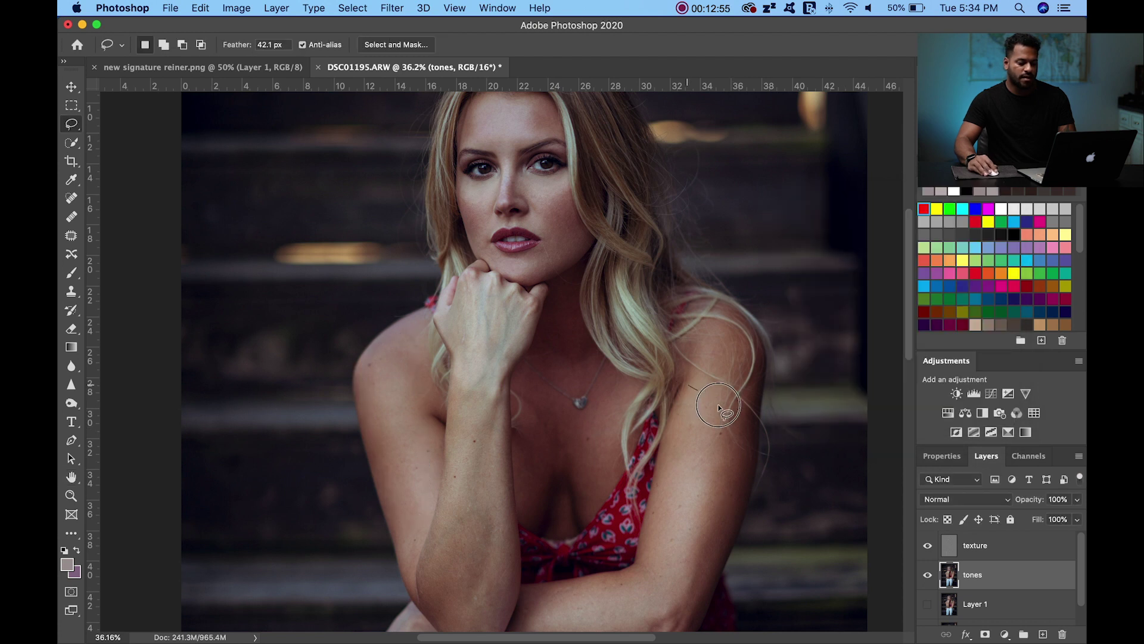
# Step: Lasso the upper arm on the image's right and apply the same Gaussian Blur
pyautogui.moveTo(720, 407)
pyautogui.mouseDown()
pyautogui.moveTo(724, 475)
pyautogui.moveTo(705, 579)
pyautogui.moveTo(680, 617)
pyautogui.moveTo(643, 561)
pyautogui.moveTo(673, 429)
pyautogui.mouseUp()
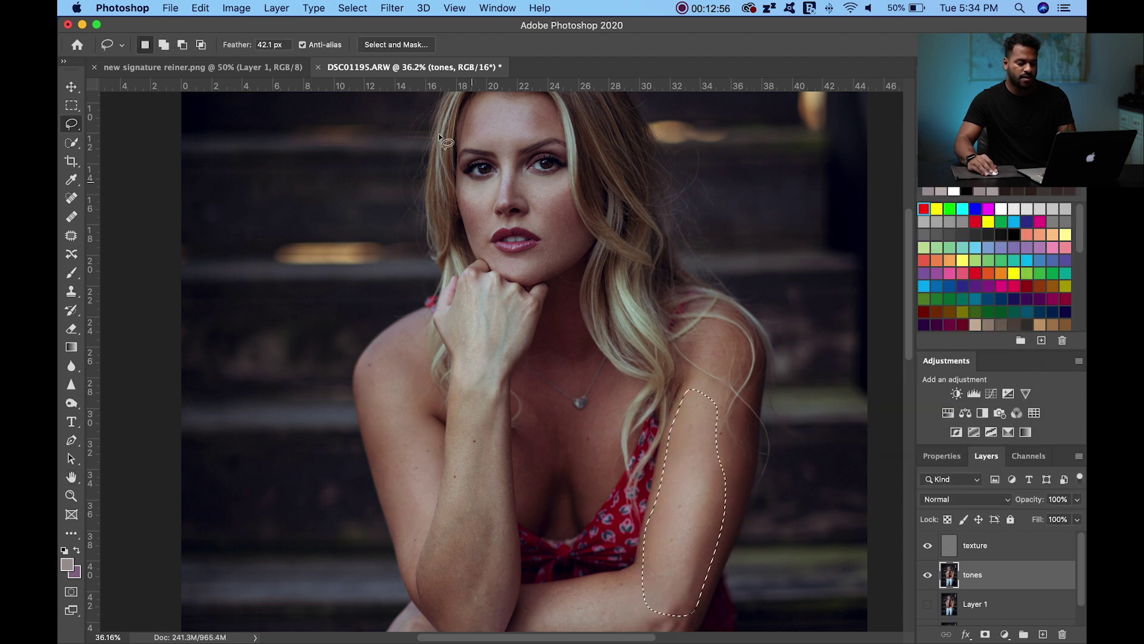
pyautogui.click(391, 7)
pyautogui.moveTo(477, 178)
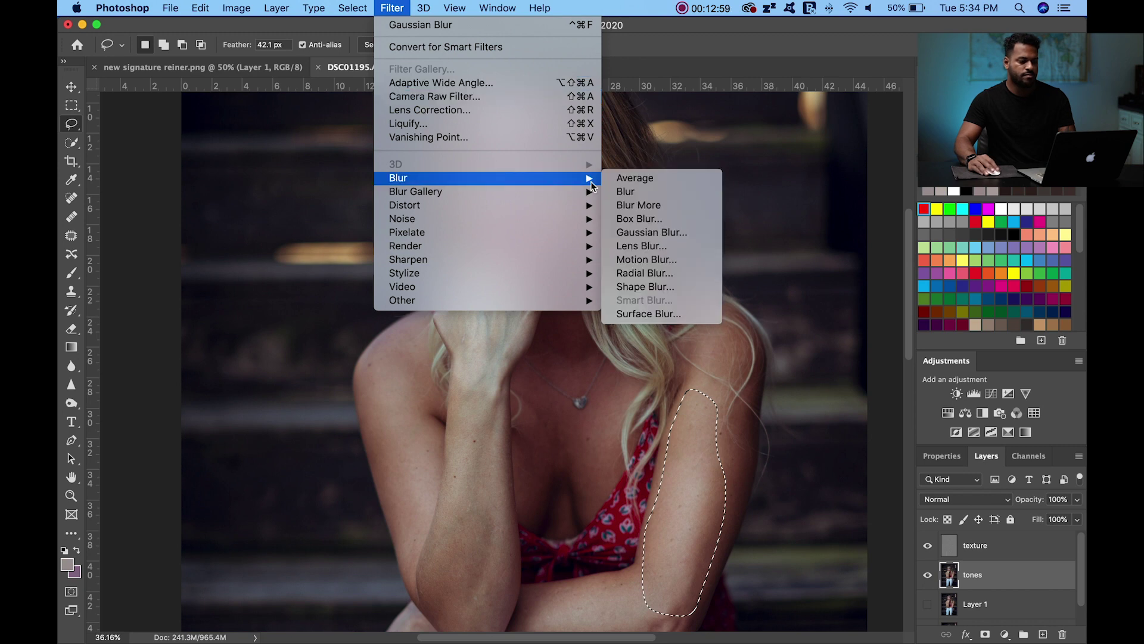
pyautogui.click(676, 237)
pyautogui.press('Return')
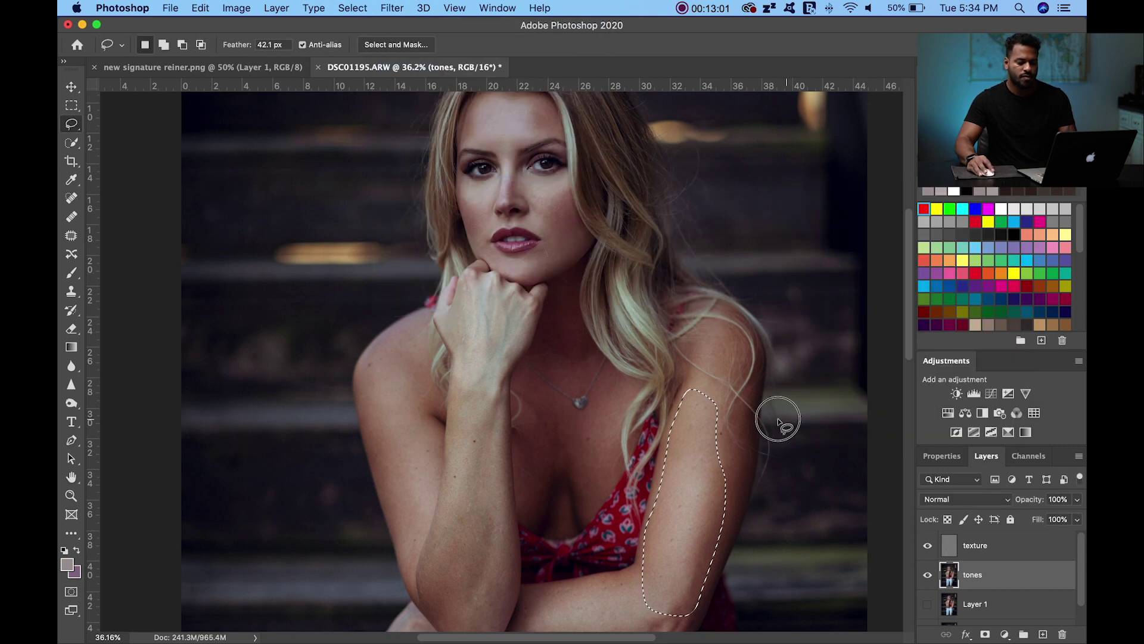
# Step: Gaussian-blur the vertical forearm
pyautogui.moveTo(697, 362)
pyautogui.mouseDown()
pyautogui.moveTo(464, 128)
pyautogui.moveTo(488, 170)
pyautogui.moveTo(493, 393)
pyautogui.moveTo(420, 370)
pyautogui.moveTo(432, 316)
pyautogui.mouseUp()
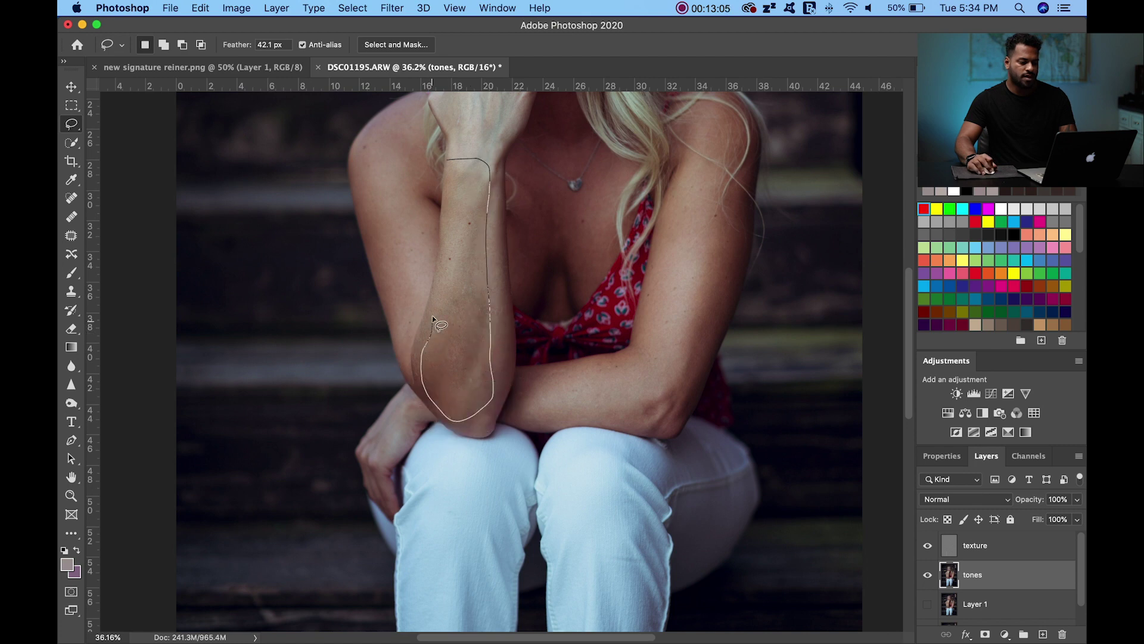
pyautogui.scroll(-1, 431, 315)
pyautogui.click(392, 8)
pyautogui.moveTo(493, 177)
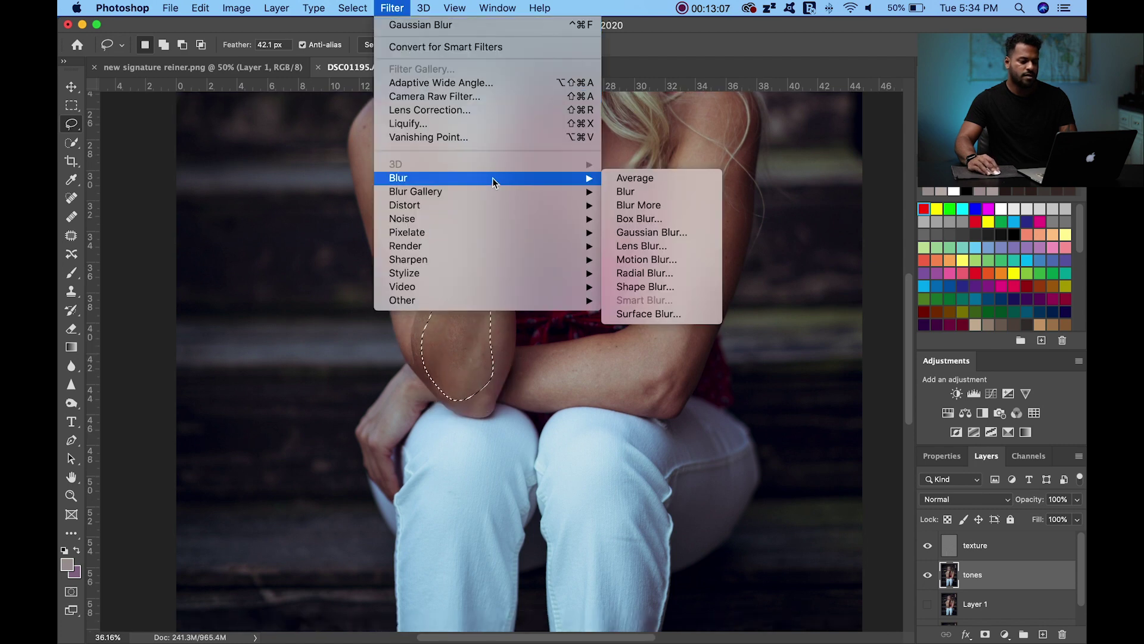
pyautogui.click(670, 231)
pyautogui.press('Return')
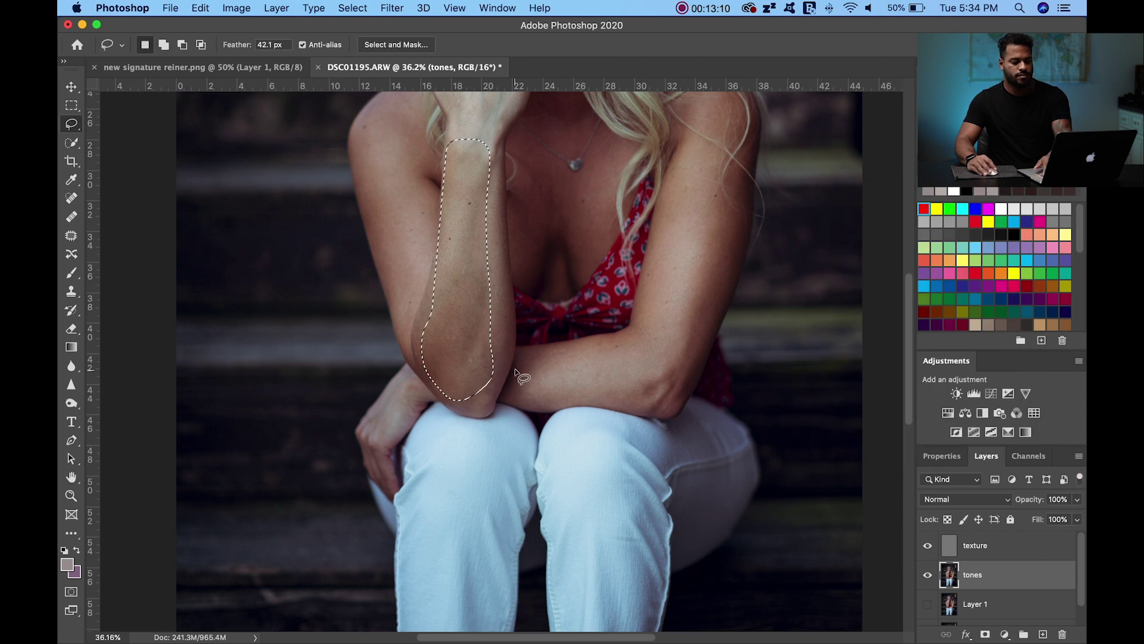
# Step: Lasso the forearm lying across the knees, blur it, and deselect
pyautogui.moveTo(521, 363)
pyautogui.mouseDown()
pyautogui.moveTo(641, 333)
pyautogui.moveTo(653, 383)
pyautogui.moveTo(531, 406)
pyautogui.moveTo(508, 360)
pyautogui.mouseUp()
pyautogui.click(353, 7)
pyautogui.moveTo(392, 8)
pyautogui.moveTo(541, 179)
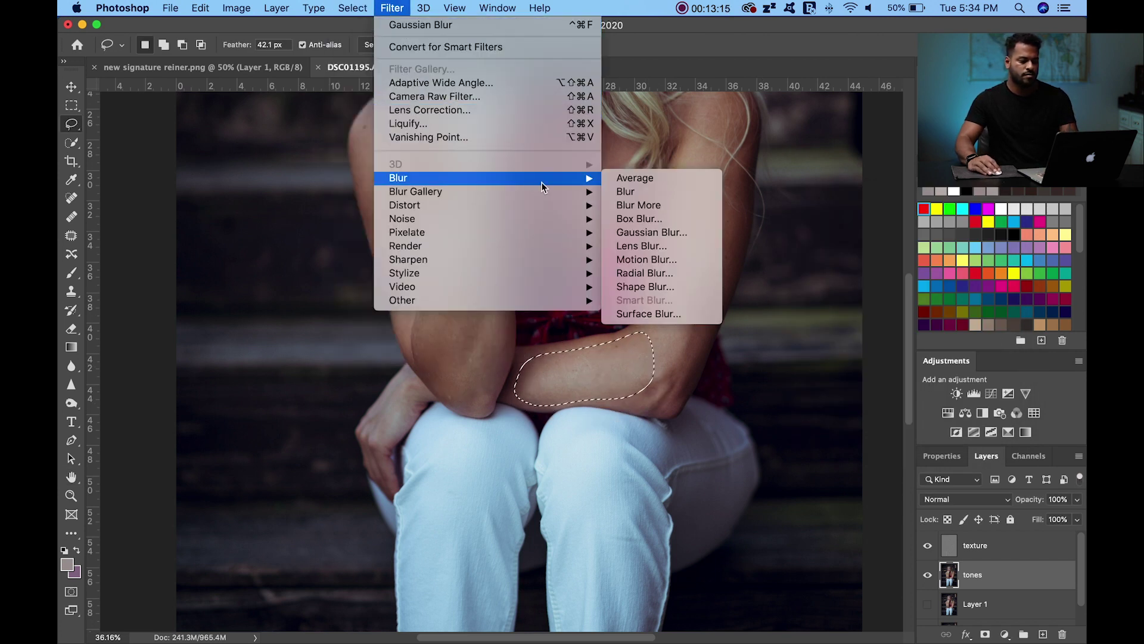
pyautogui.click(662, 232)
pyautogui.press('Return')
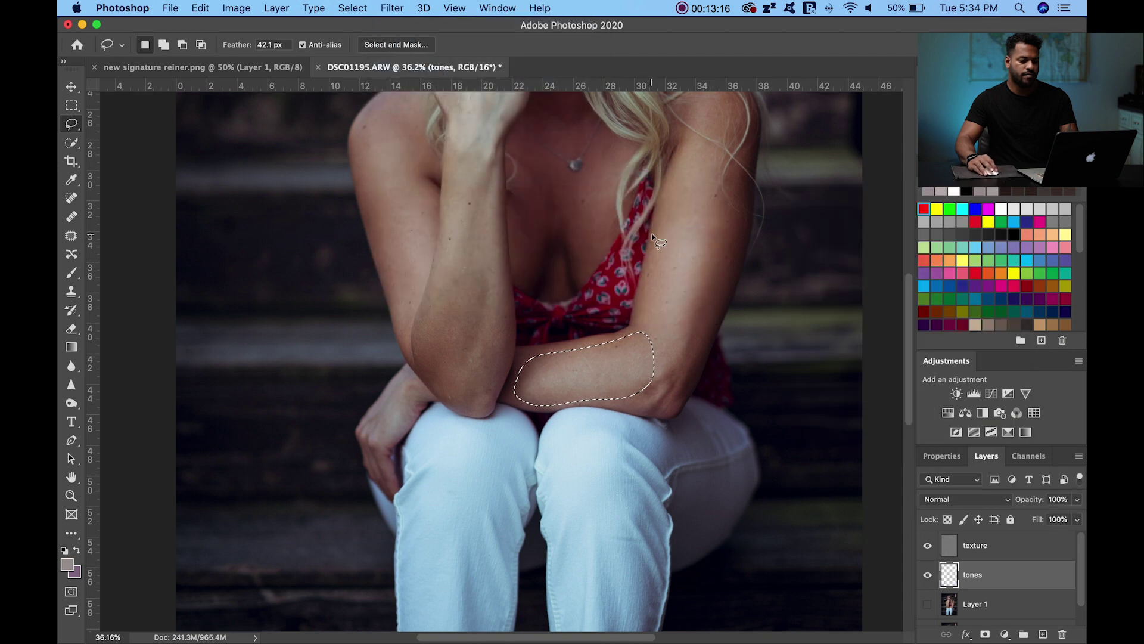
pyautogui.press('super+d')
pyautogui.scroll(3, 626, 167)
pyautogui.scroll(5, 626, 168)
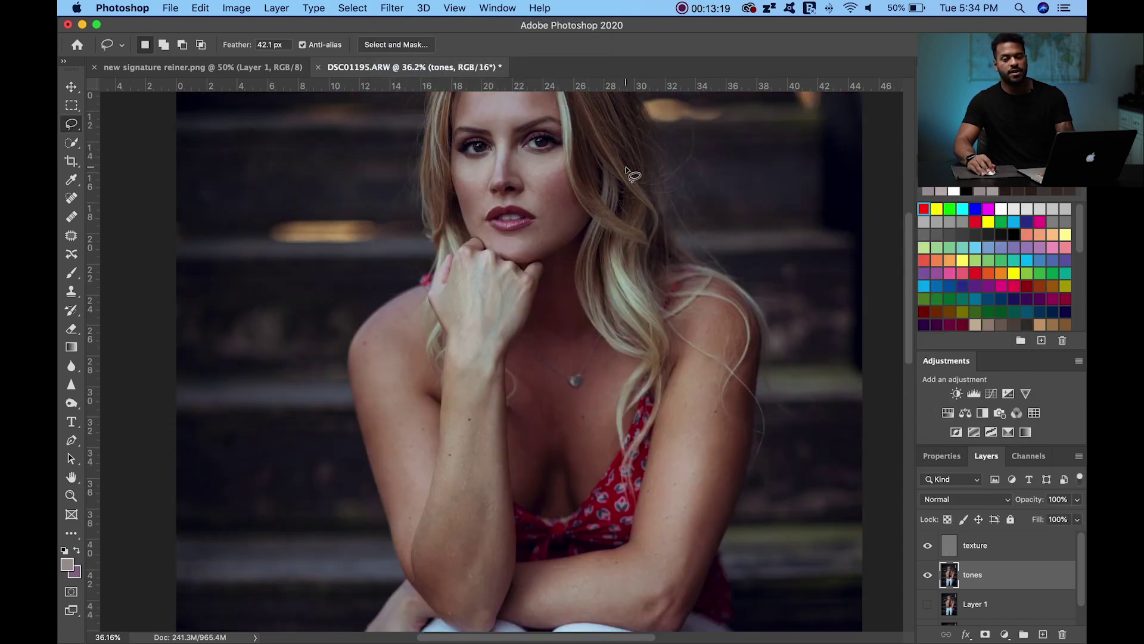
pyautogui.scroll(1, 629, 175)
pyautogui.hscroll(1, 625, 224)
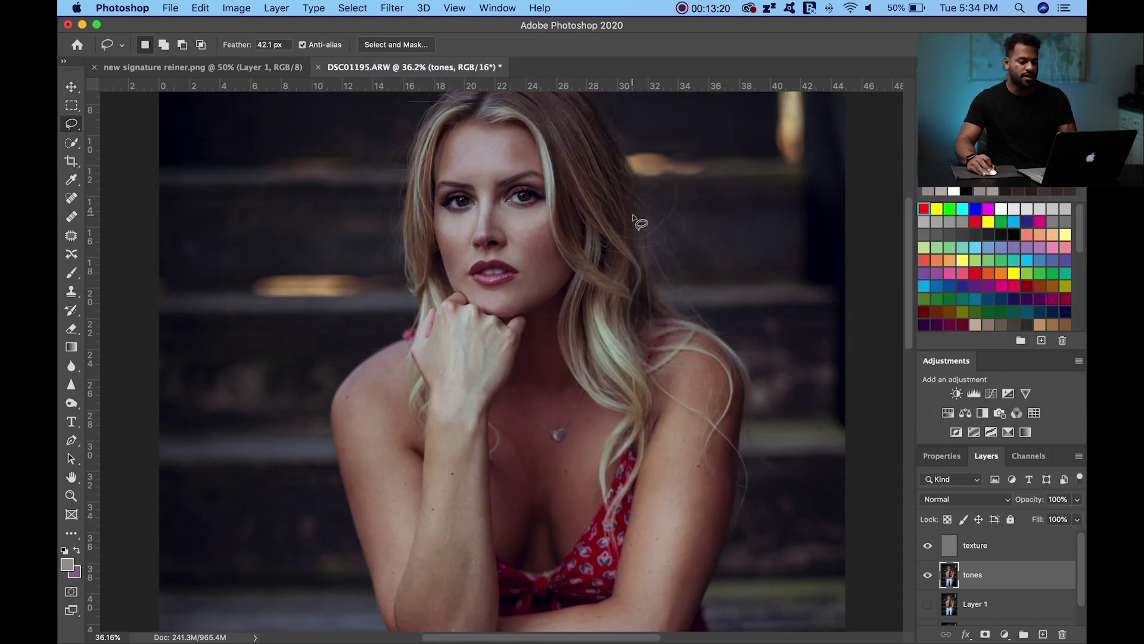
# Step: Lasso a chest patch below the necklace and apply a Gaussian Blur
pyautogui.moveTo(541, 461)
pyautogui.mouseDown()
pyautogui.moveTo(595, 414)
pyautogui.moveTo(596, 462)
pyautogui.moveTo(572, 538)
pyautogui.moveTo(541, 471)
pyautogui.mouseUp()
pyautogui.scroll(-4, 542, 470)
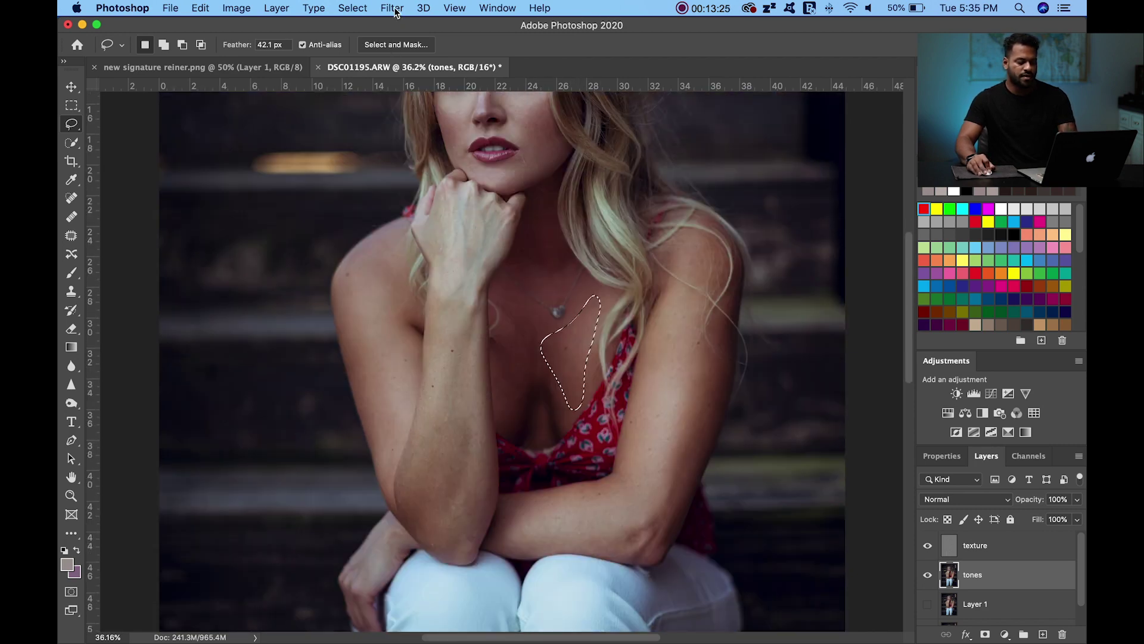
pyautogui.click(392, 8)
pyautogui.moveTo(535, 177)
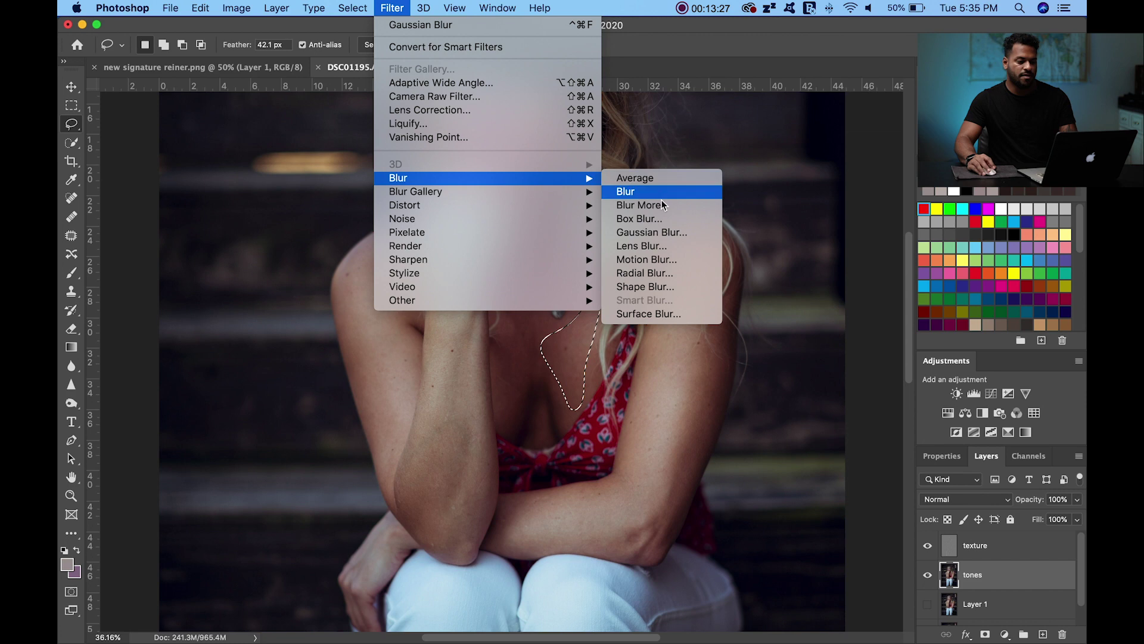
pyautogui.click(685, 232)
pyautogui.click(980, 223)
pyautogui.press('l')
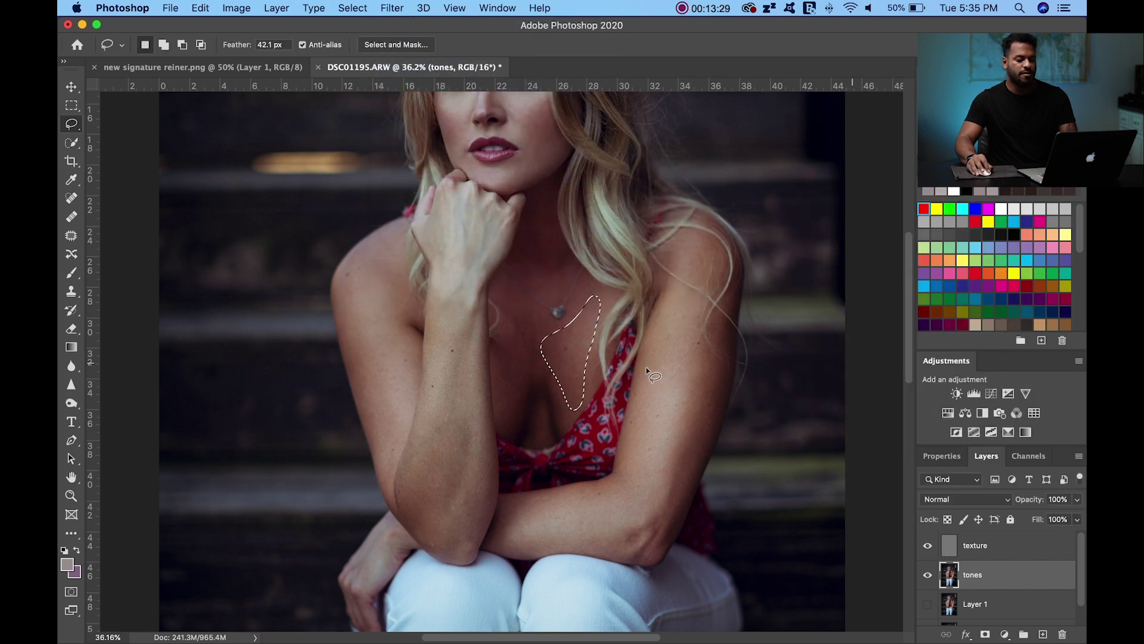
# Step: Lasso the centre of the chest, Gaussian-blur it, and deselect
pyautogui.moveTo(507, 295)
pyautogui.mouseDown()
pyautogui.moveTo(533, 364)
pyautogui.moveTo(511, 435)
pyautogui.moveTo(510, 301)
pyautogui.mouseUp()
pyautogui.click(390, 7)
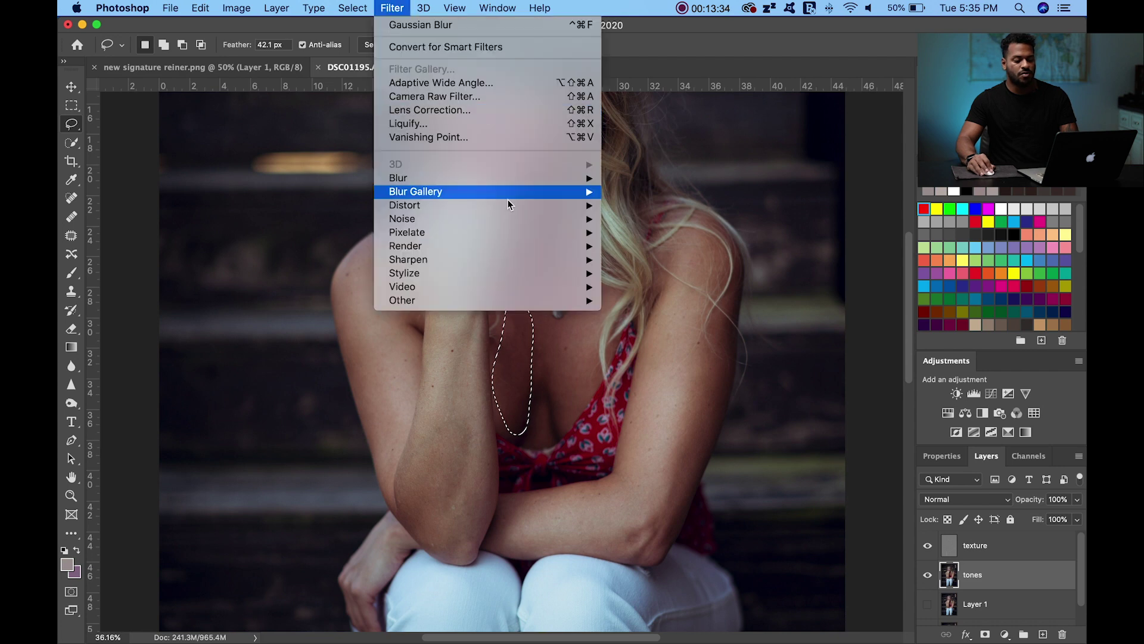
pyautogui.moveTo(548, 178)
pyautogui.click(695, 232)
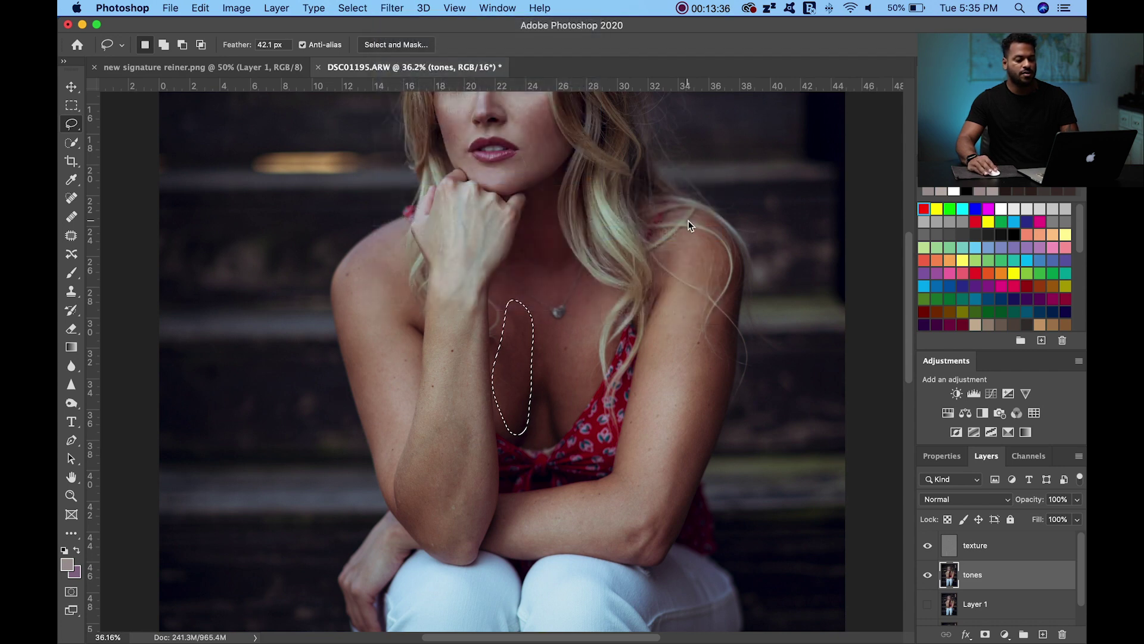
pyautogui.click(981, 223)
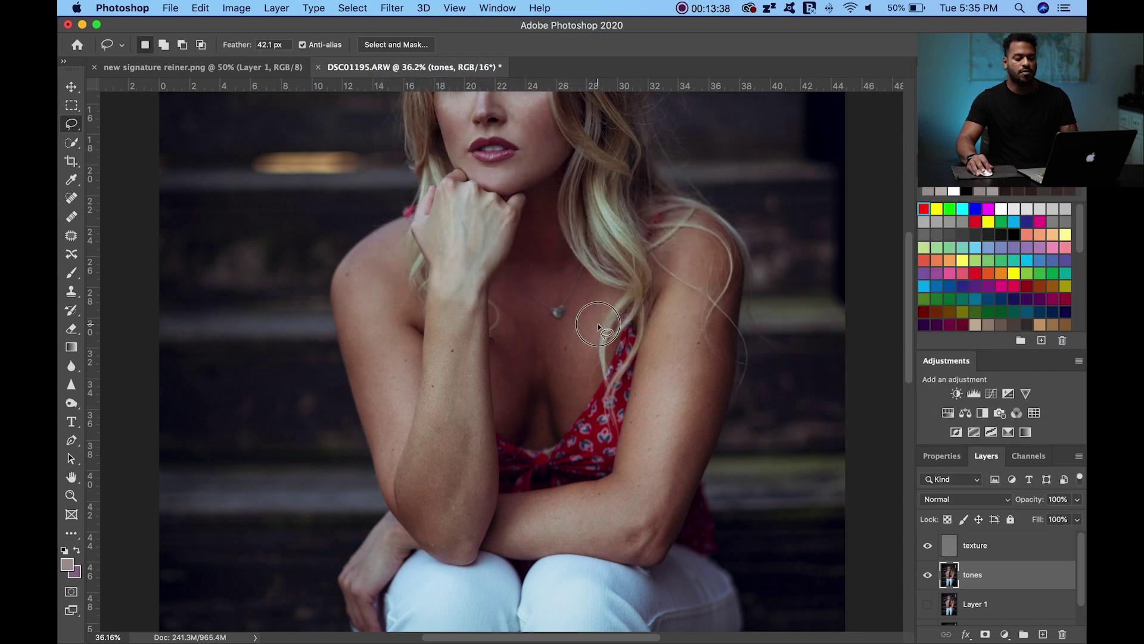
pyautogui.press('super+d')
pyautogui.press('z')
pyautogui.scroll(5, 572, 268)
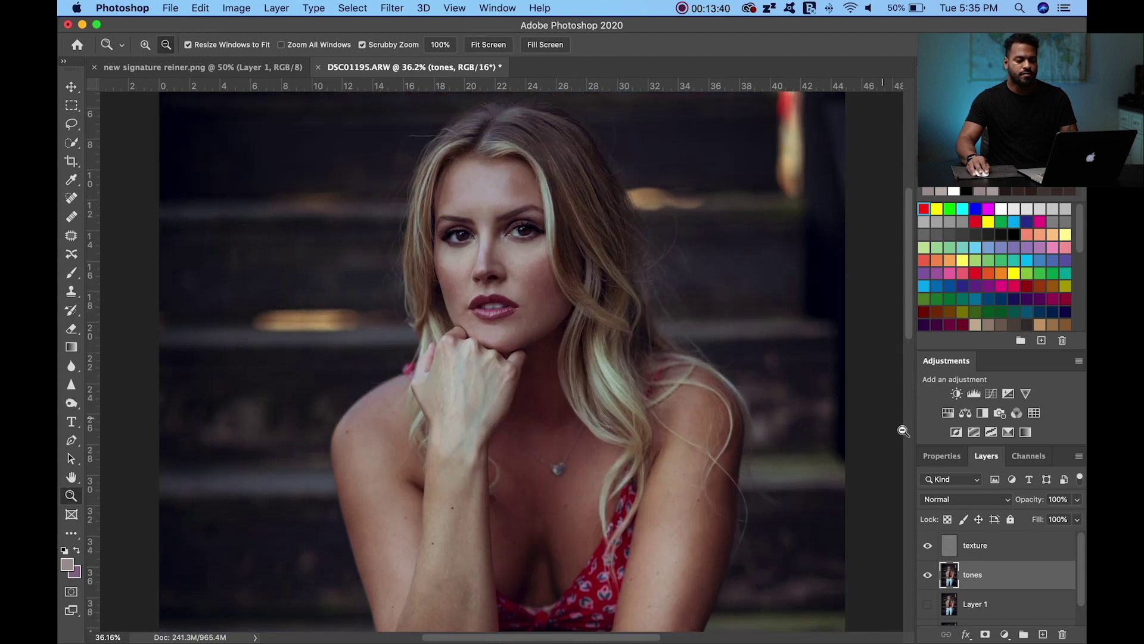
pyautogui.click(1014, 545)
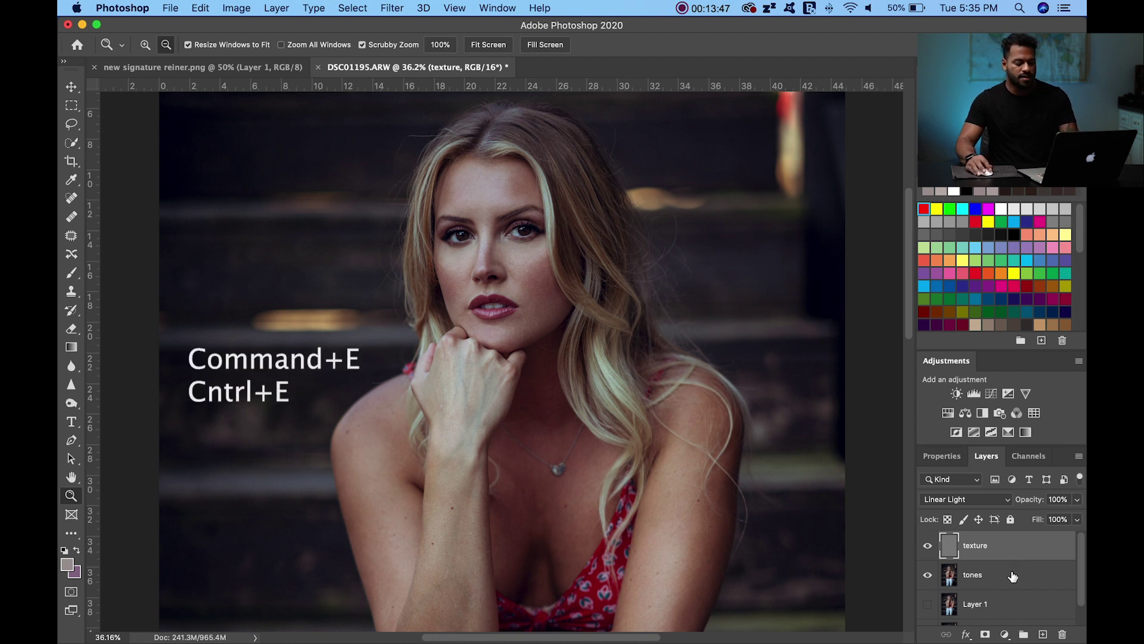
# Step: Merge the texture layer down into tones with Cmd+E, then zoom in on the face
pyautogui.press('super+e')
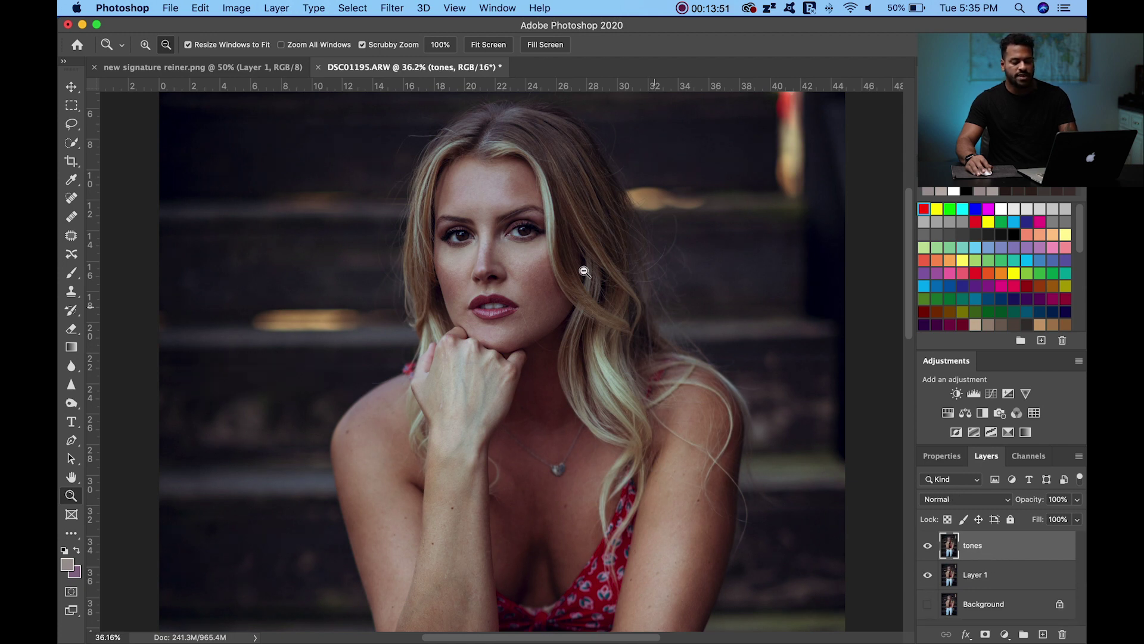
pyautogui.moveTo(490, 226); pyautogui.dragTo(503, 222)
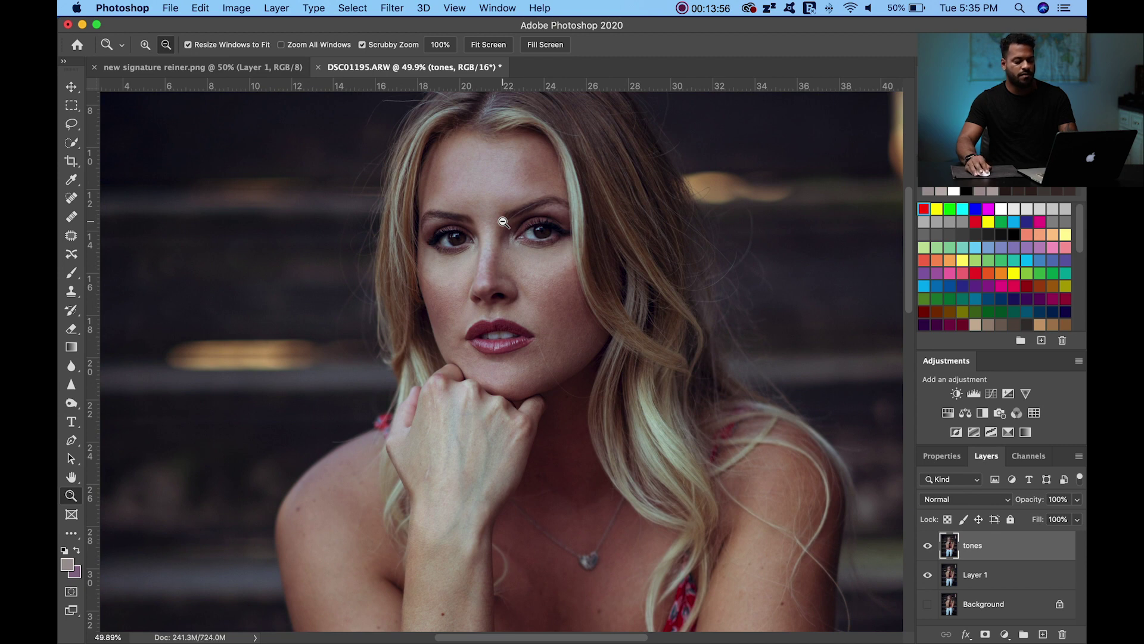
pyautogui.moveTo(503, 222); pyautogui.dragTo(519, 222)
pyautogui.click(927, 545)
pyautogui.click(928, 546)
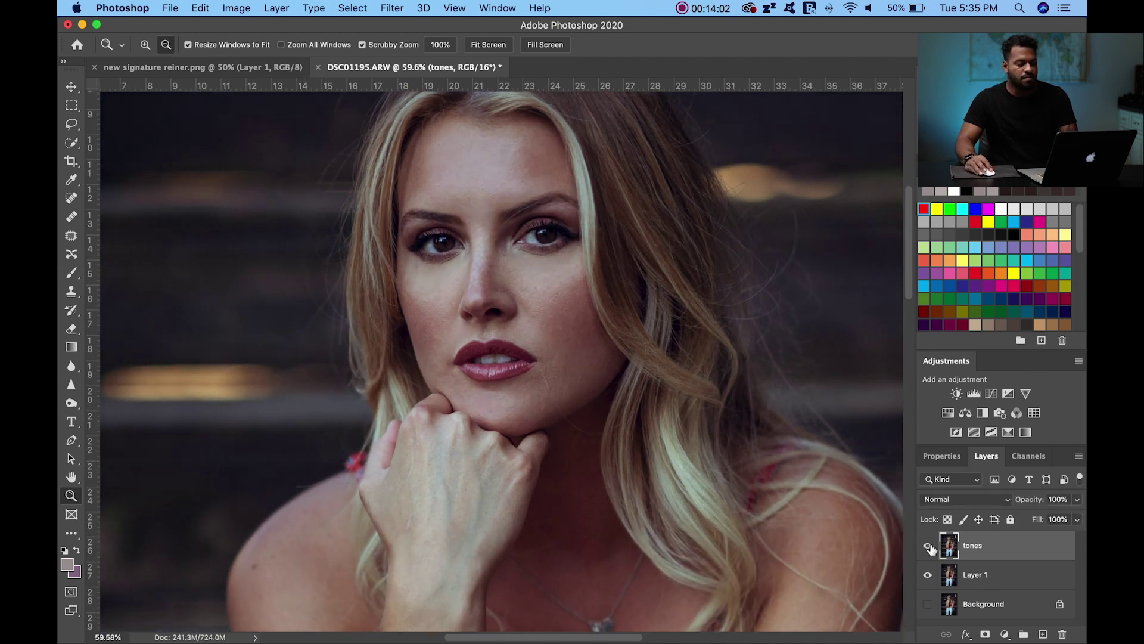
pyautogui.hotkey('ctrl', 'z')
pyautogui.hotkey('ctrl', 'shift', 'z')
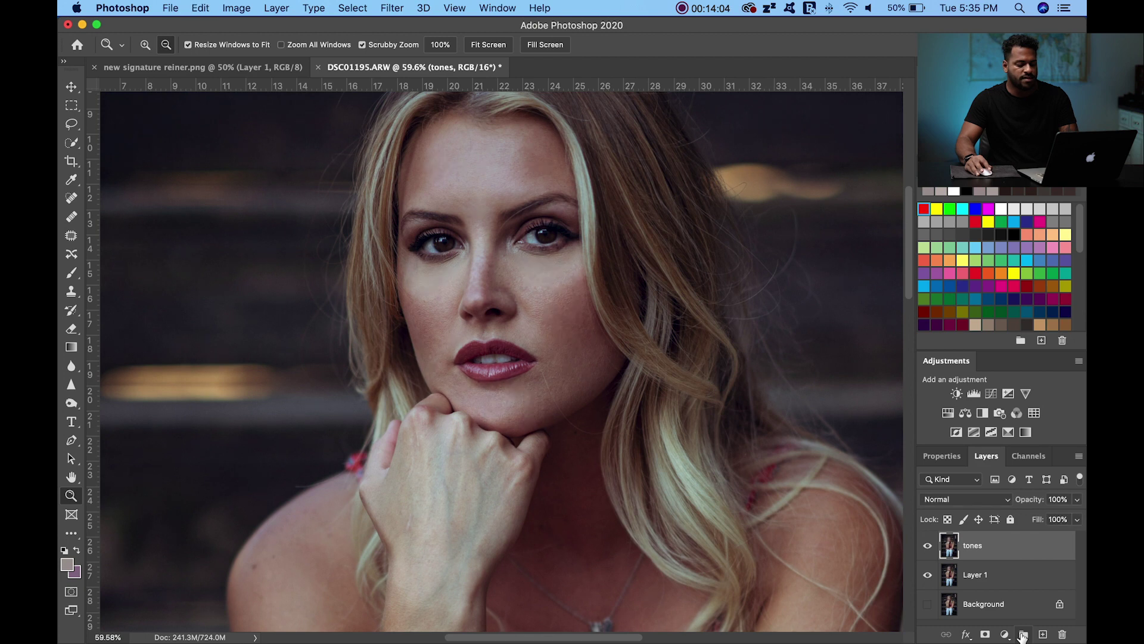